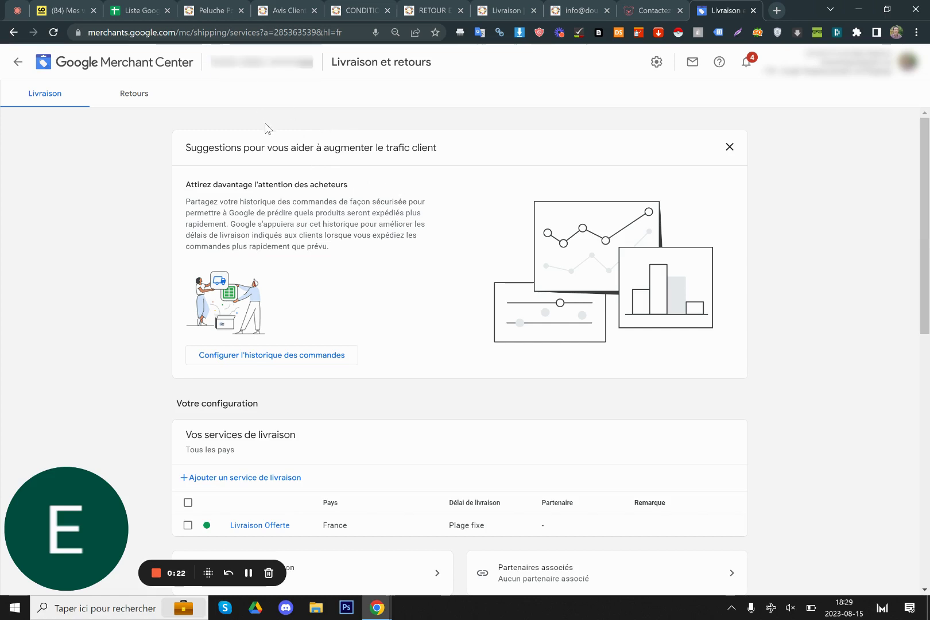
{"action": "right_click", "coordinate": [137, 4]}
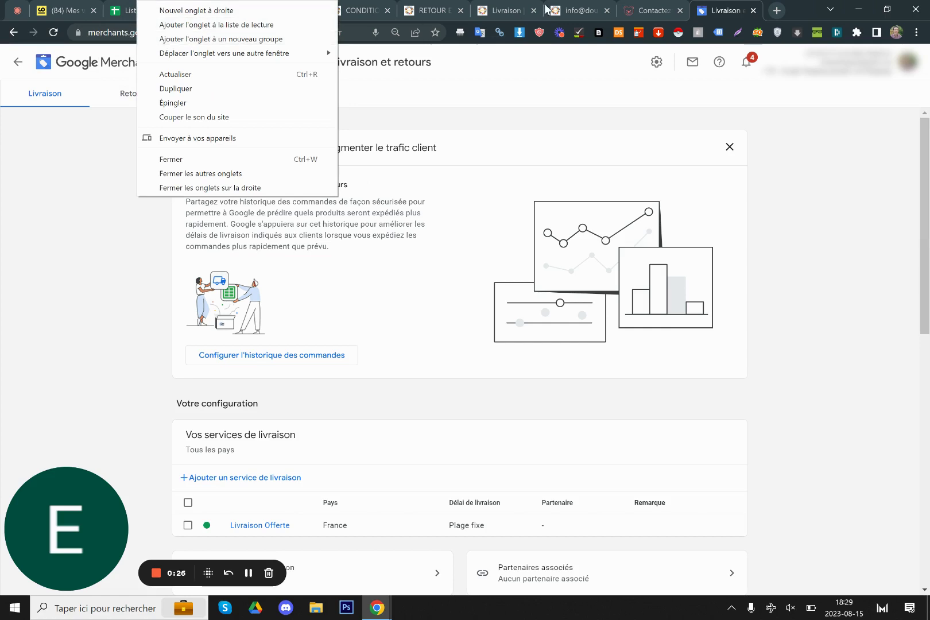
{"action": "left_click", "coordinate": [714, 2]}
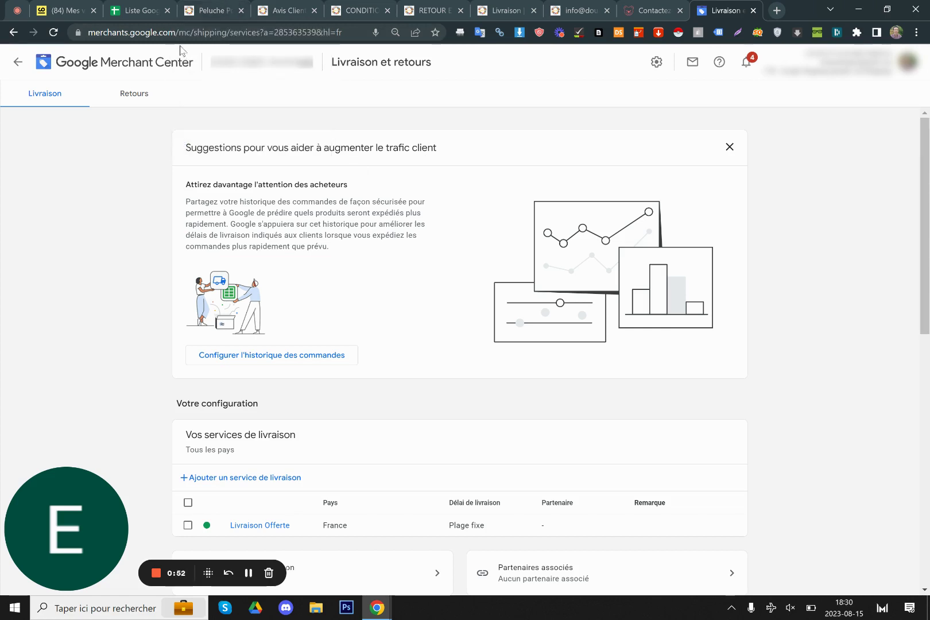
{"action": "mouse_move", "coordinate": [252, 62]}
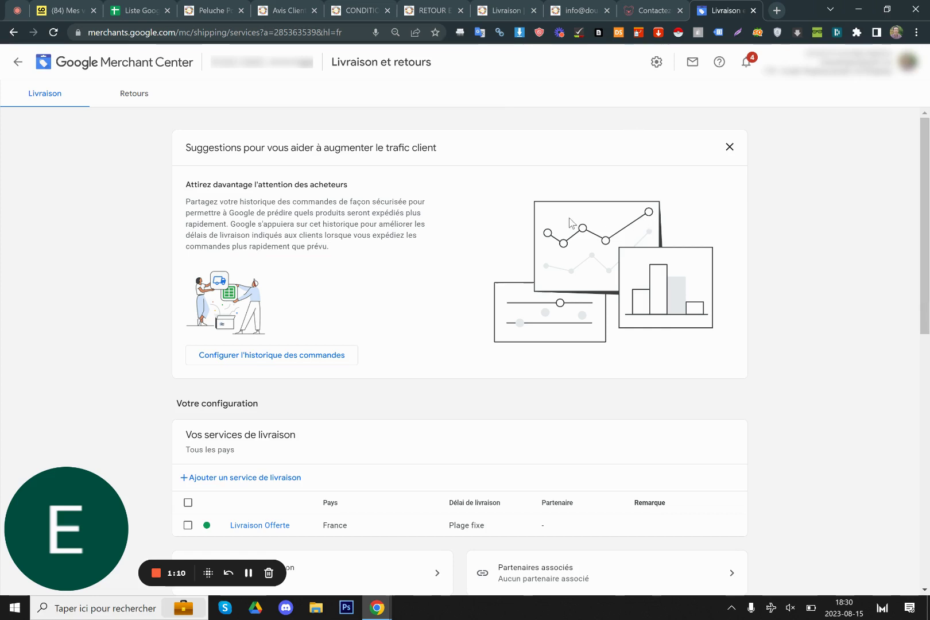
{"action": "scroll", "coordinate": [417, 265], "scroll_direction": "down", "scroll_amount": 4}
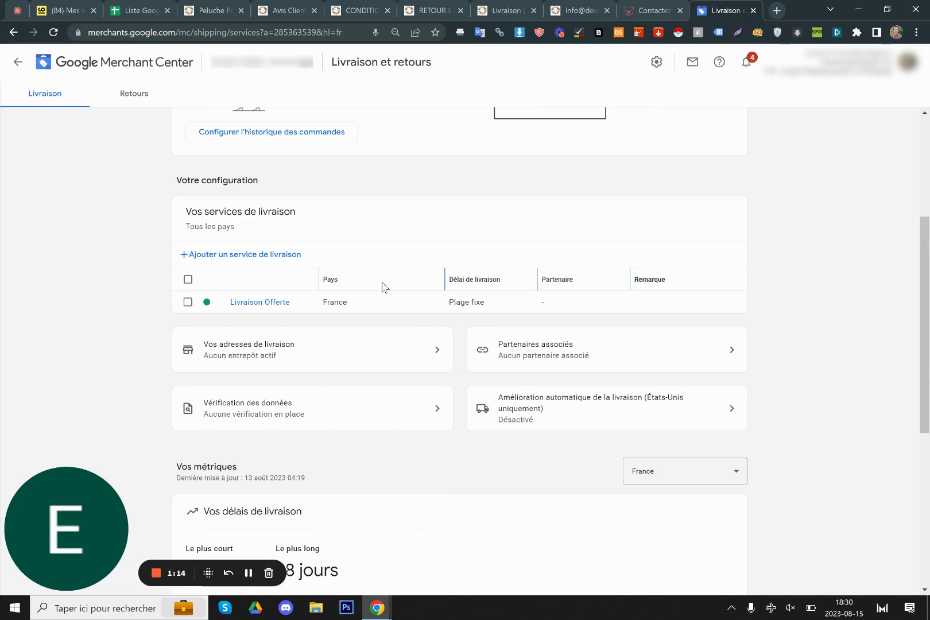
{"action": "scroll", "coordinate": [384, 286], "scroll_direction": "up", "scroll_amount": 4}
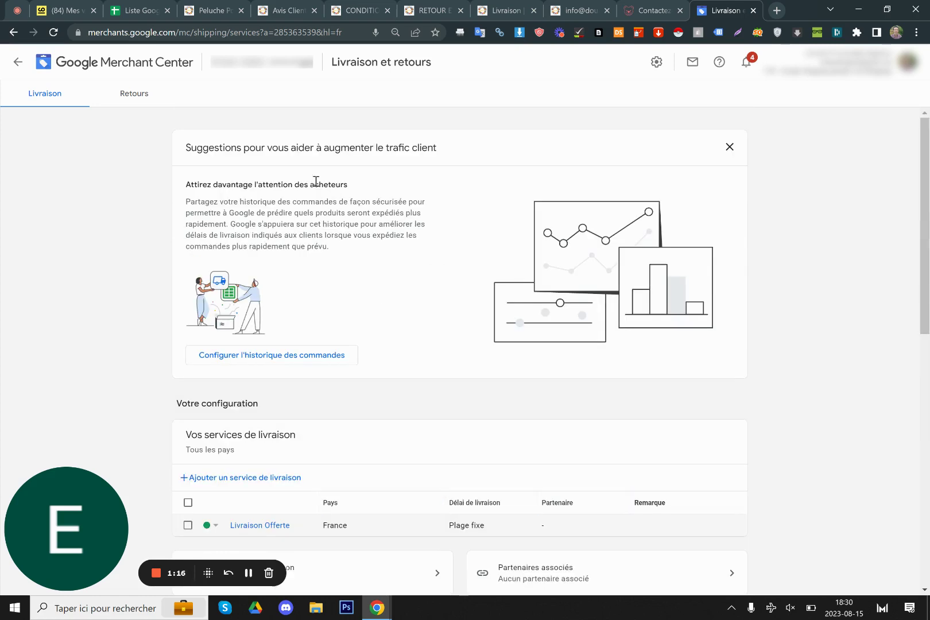
From the archived Pokémon plush collection page, load its original live address, doudou-badyba.fr/collections/peluches-pokemon.
{"action": "left_click", "coordinate": [222, 11]}
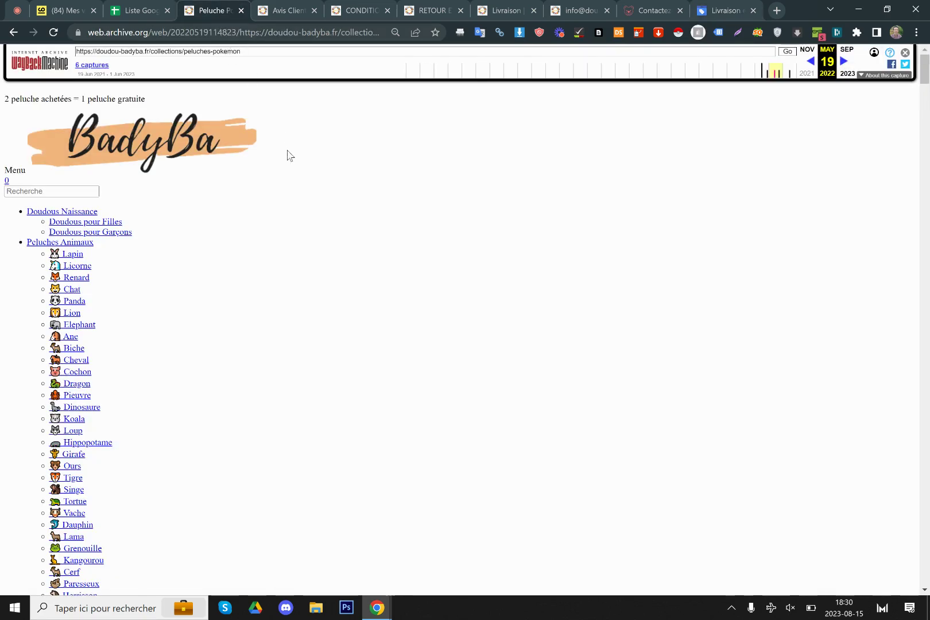
{"action": "scroll", "coordinate": [928, 147], "scroll_direction": "down", "scroll_amount": 4}
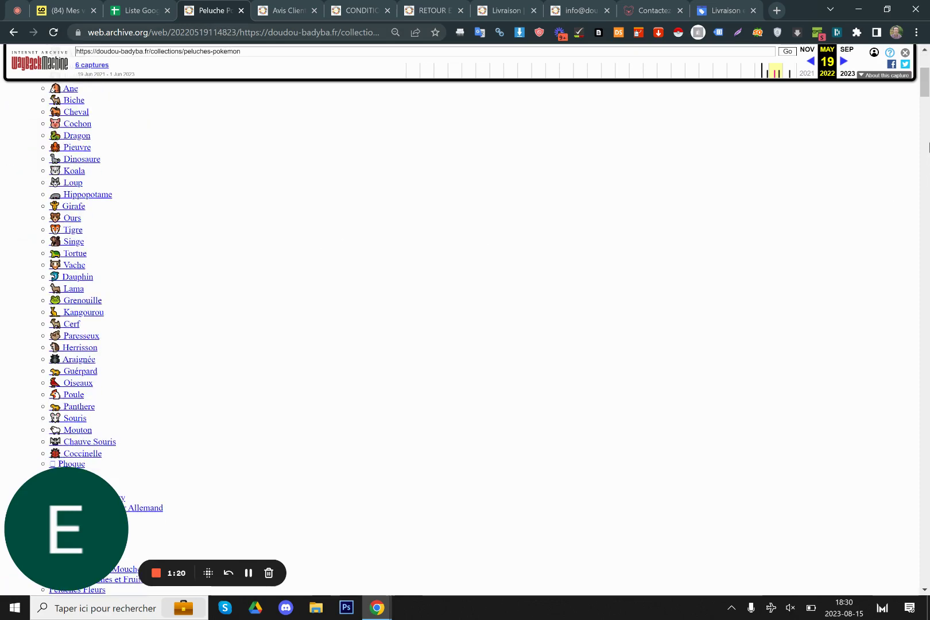
{"action": "left_click_drag", "start_coordinate": [928, 96], "coordinate": [926, 67]}
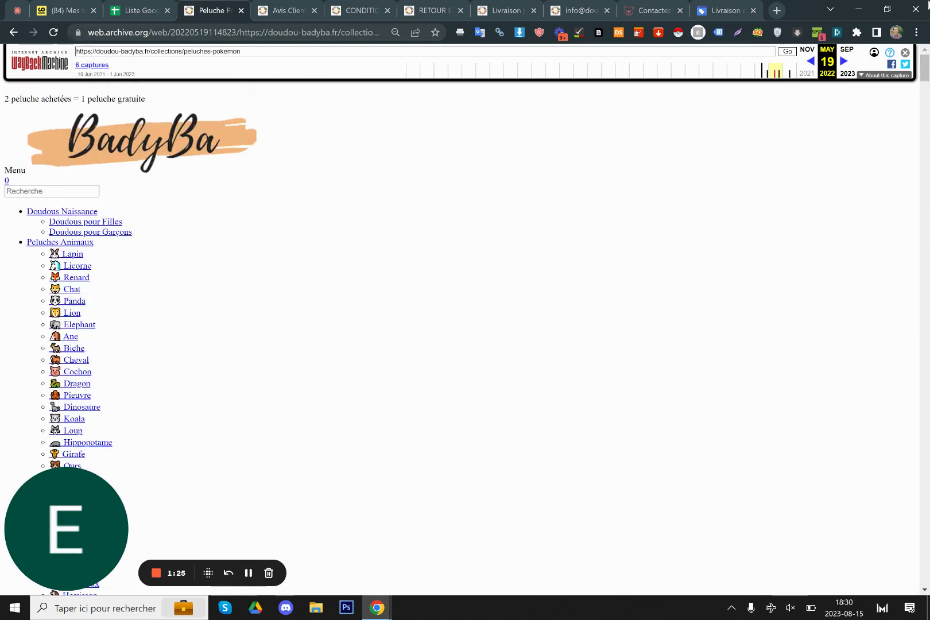
{"action": "left_click", "coordinate": [273, 6]}
{"action": "left_click", "coordinate": [213, 6]}
{"action": "left_click", "coordinate": [152, 52]}
{"action": "key", "text": "ctrl+c"}
{"action": "left_click", "coordinate": [92, 35]}
{"action": "key", "text": "ctrl+v"}
{"action": "key", "text": "Return"}
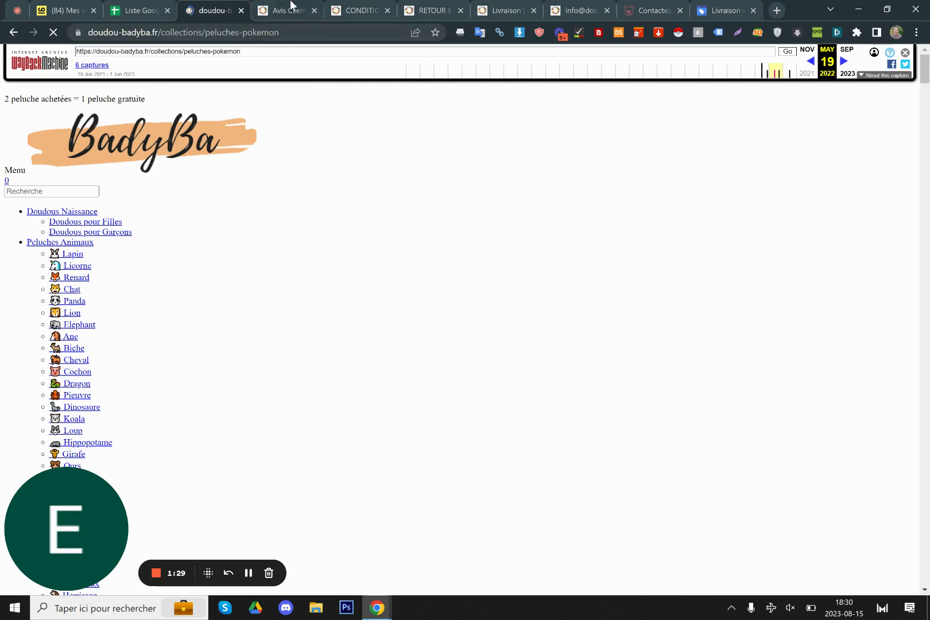
Look over the live Pokémon plush collection page and go back to its archived copy.
{"action": "left_click", "coordinate": [290, 6]}
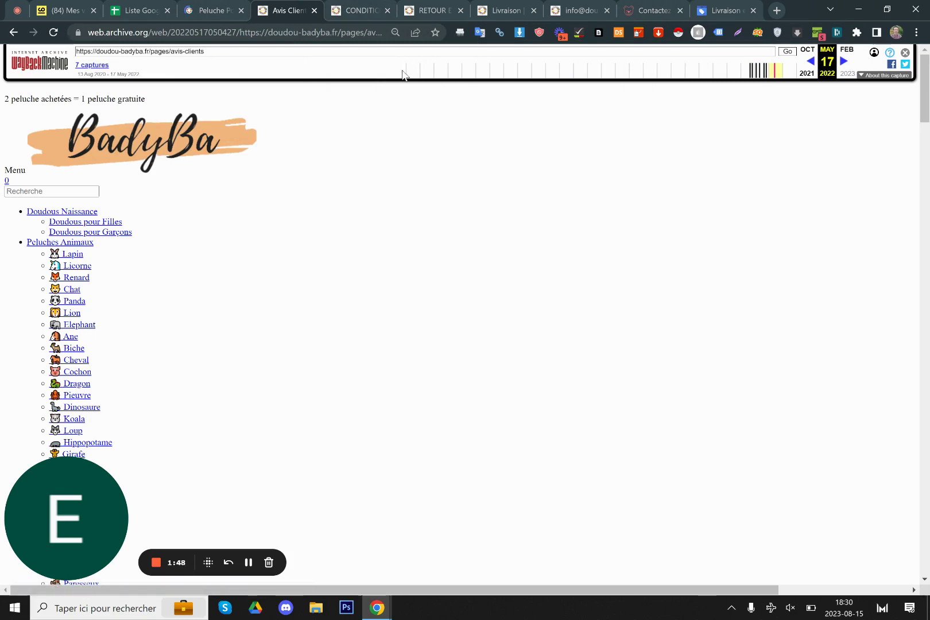
{"action": "left_click", "coordinate": [194, 11]}
{"action": "scroll", "coordinate": [249, 139], "scroll_direction": "down", "scroll_amount": 2}
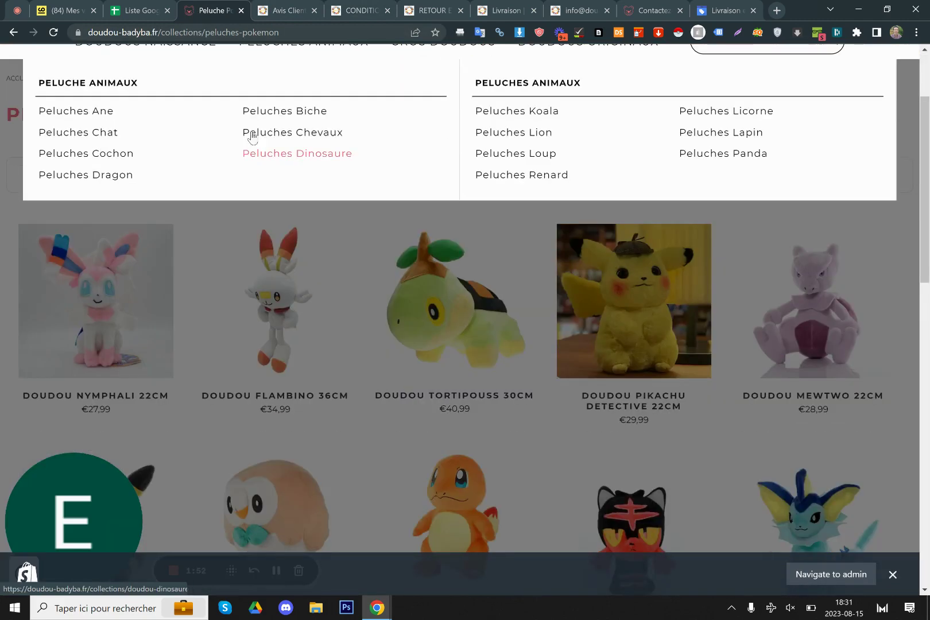
{"action": "key", "text": "alt+Left"}
{"action": "left_click", "coordinate": [304, 9]}
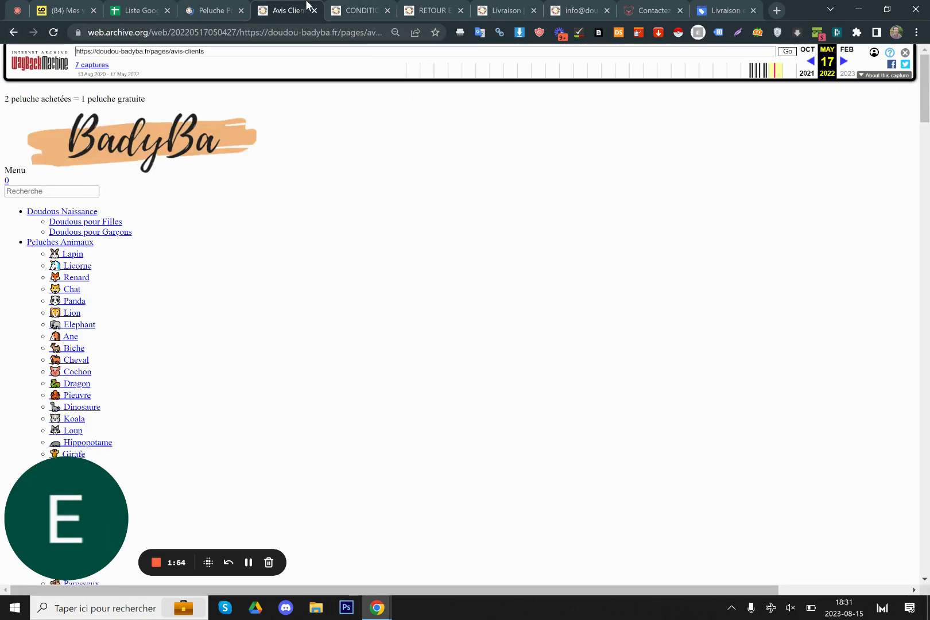
Examine Article 8 on guarantees, returns, refunds and withdrawal on the archived returns and refunds page.
{"action": "left_click", "coordinate": [428, 10]}
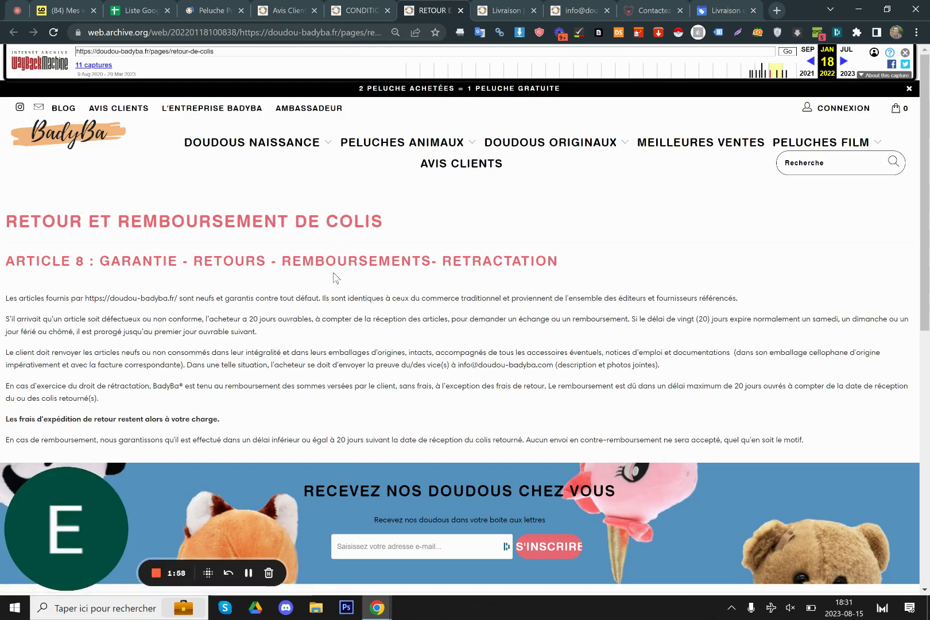
{"action": "scroll", "coordinate": [338, 388], "scroll_direction": "down", "scroll_amount": 4}
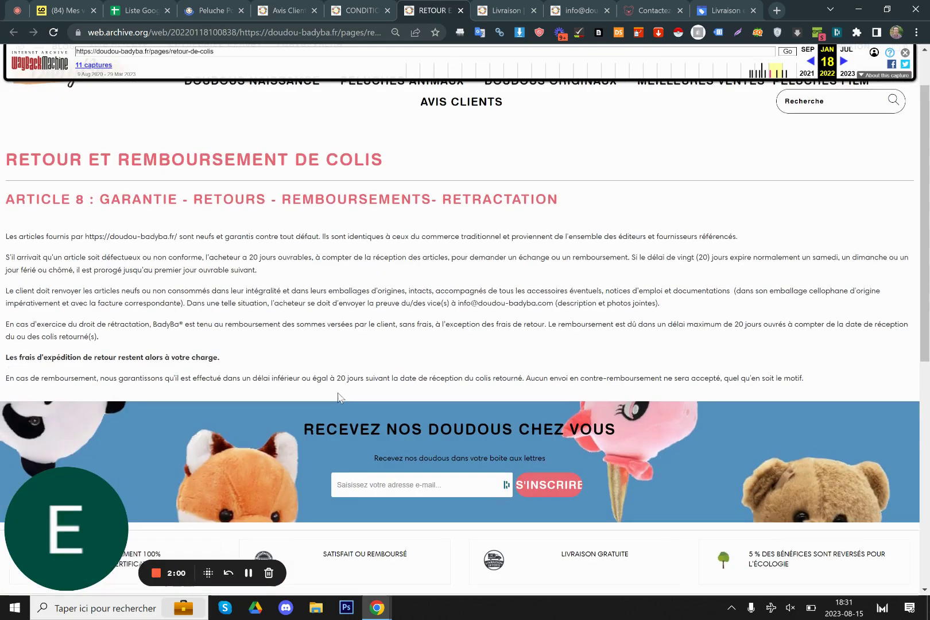
{"action": "scroll", "coordinate": [402, 425], "scroll_direction": "up", "scroll_amount": 4}
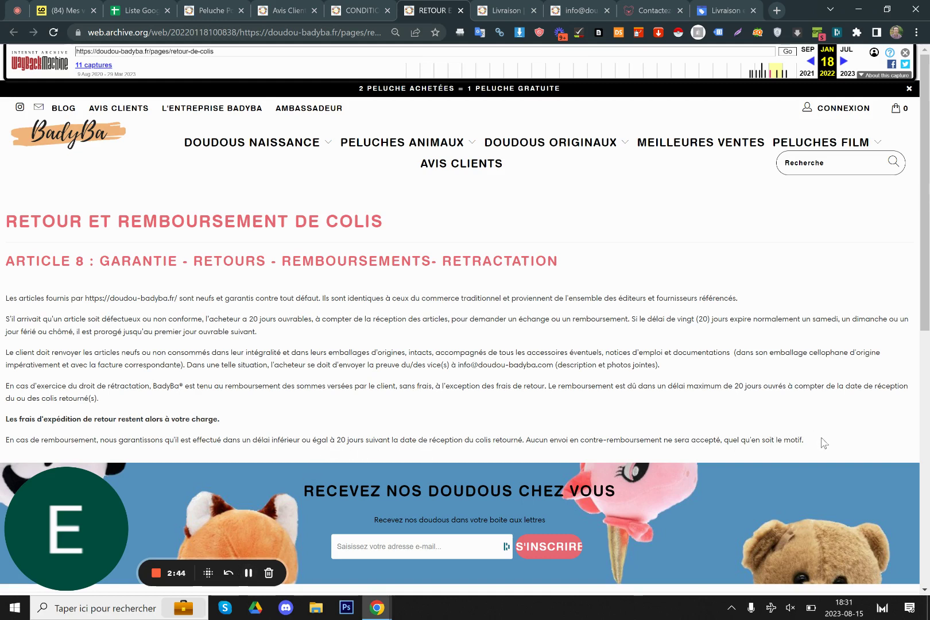
{"action": "left_click_drag", "start_coordinate": [824, 442], "coordinate": [169, 318]}
{"action": "triple_click", "coordinate": [139, 302]}
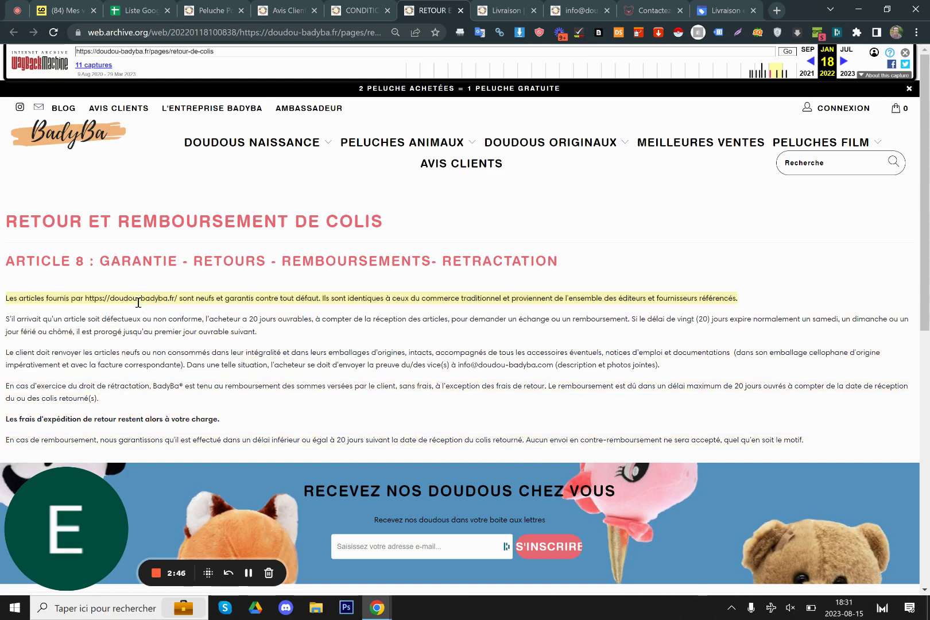
{"action": "left_click", "coordinate": [220, 380]}
{"action": "scroll", "coordinate": [232, 387], "scroll_direction": "down", "scroll_amount": 4}
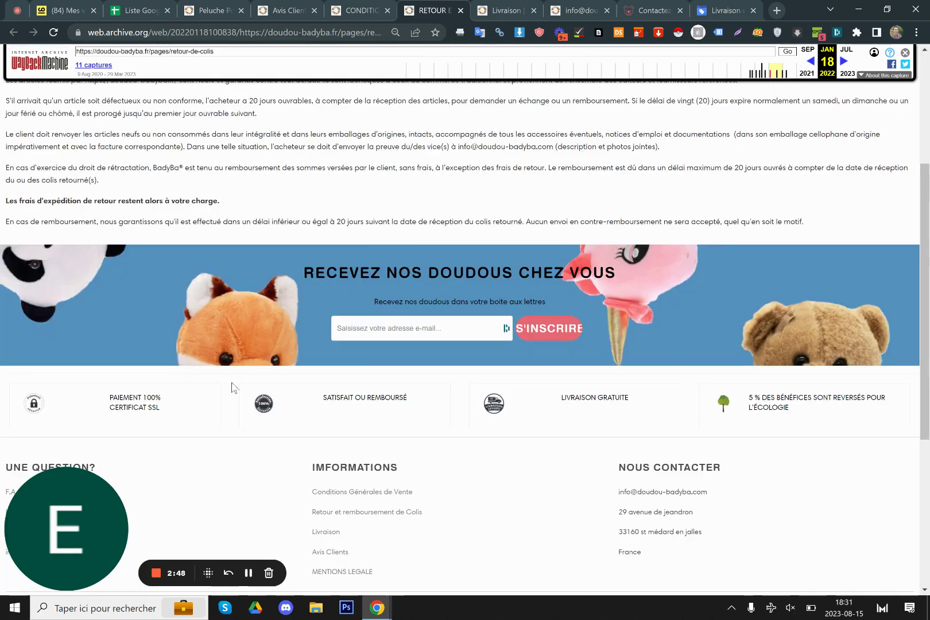
{"action": "scroll", "coordinate": [313, 459], "scroll_direction": "up", "scroll_amount": 5}
{"action": "left_click_drag", "start_coordinate": [511, 442], "coordinate": [201, 349]}
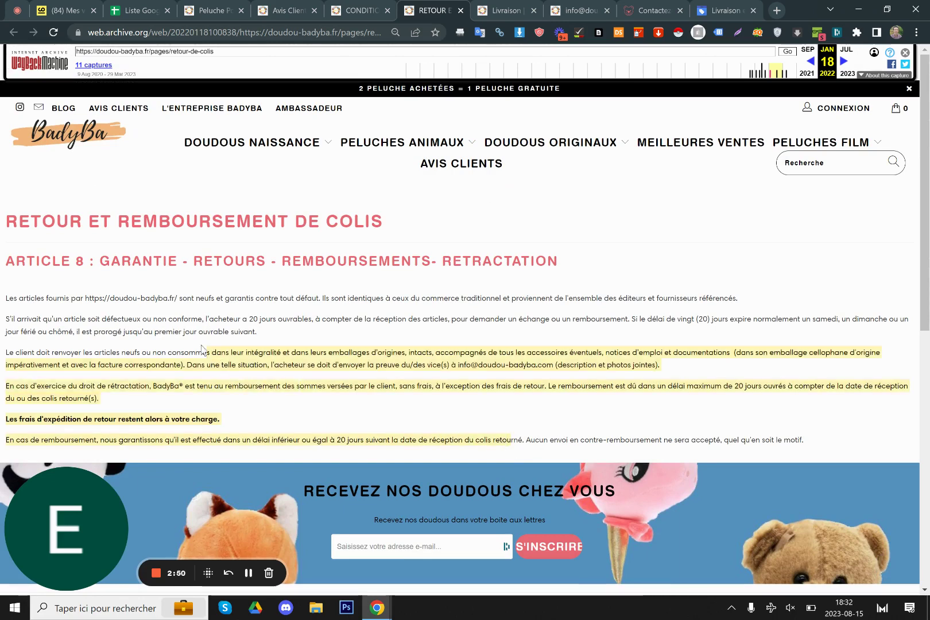
{"action": "left_click", "coordinate": [201, 346]}
{"action": "left_click_drag", "start_coordinate": [141, 285], "coordinate": [259, 352]}
{"action": "left_click", "coordinate": [285, 362]}
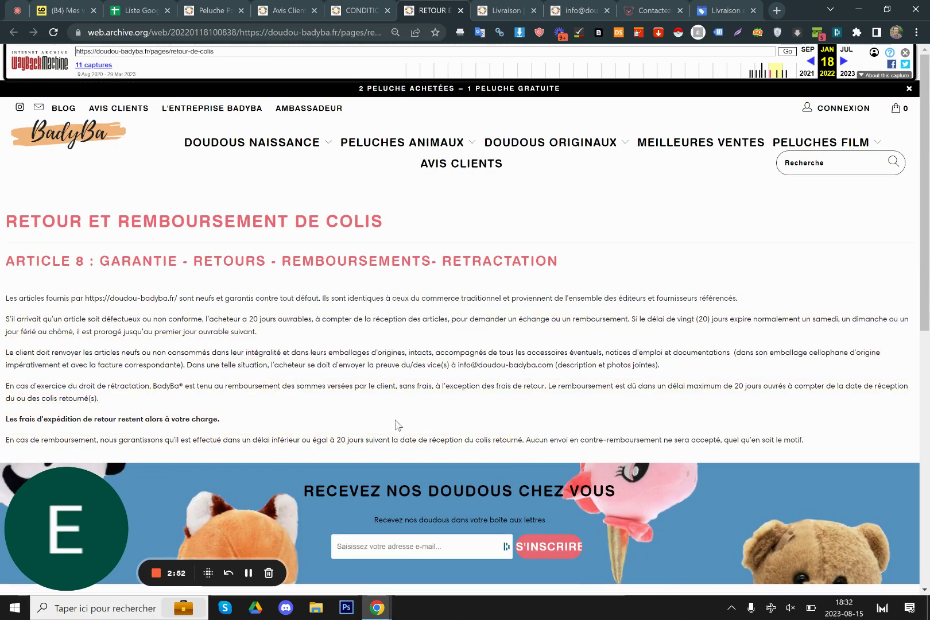
{"action": "left_click_drag", "start_coordinate": [268, 403], "coordinate": [181, 365]}
{"action": "left_click", "coordinate": [156, 324]}
{"action": "left_click_drag", "start_coordinate": [832, 446], "coordinate": [529, 386]}
{"action": "left_click", "coordinate": [522, 388]}
Open the live shop's return and refund policy from the footer of its contact page.
{"action": "left_click", "coordinate": [655, 11]}
{"action": "scroll", "coordinate": [799, 153], "scroll_direction": "down", "scroll_amount": 3}
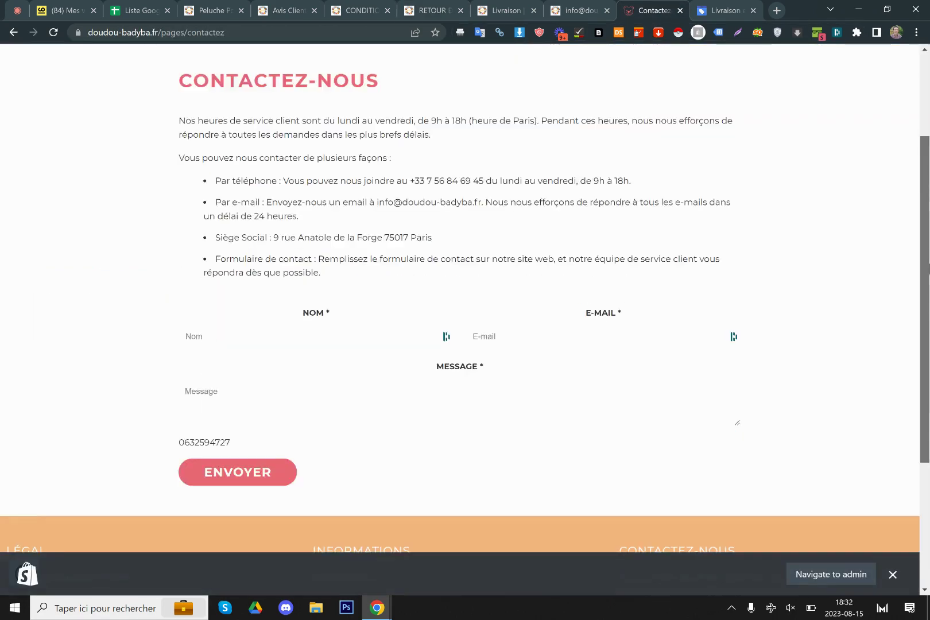
{"action": "scroll", "coordinate": [336, 338], "scroll_direction": "down", "scroll_amount": 3}
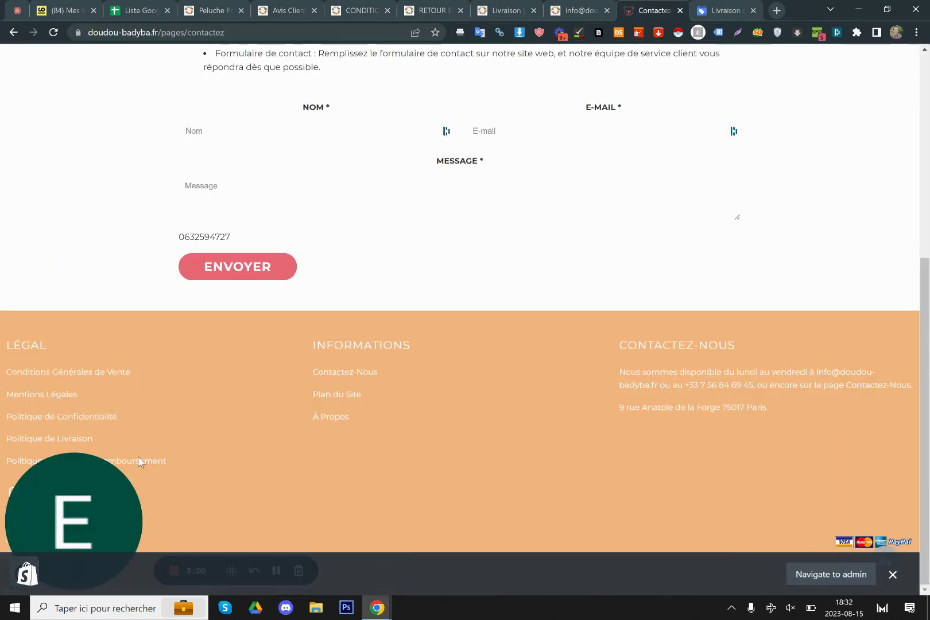
{"action": "scroll", "coordinate": [173, 237], "scroll_direction": "up", "scroll_amount": 5}
{"action": "scroll", "coordinate": [218, 269], "scroll_direction": "down", "scroll_amount": 5}
{"action": "left_click", "coordinate": [144, 461]}
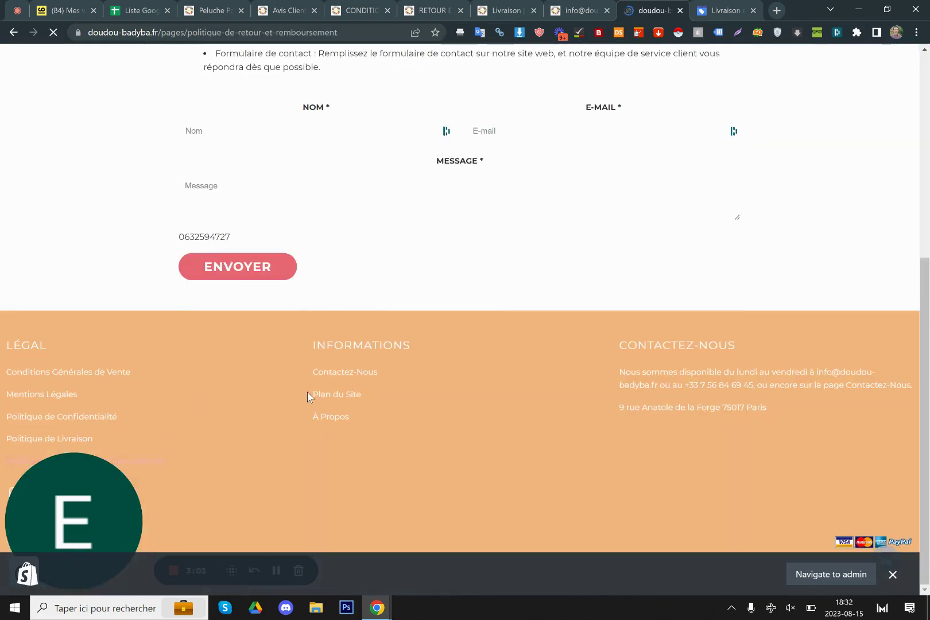
Examine the policy's refund circumstances: change of mind, defective, damaged, incorrect or unreceived products, and cancellation after ordering.
{"action": "scroll", "coordinate": [279, 397], "scroll_direction": "down", "scroll_amount": 1}
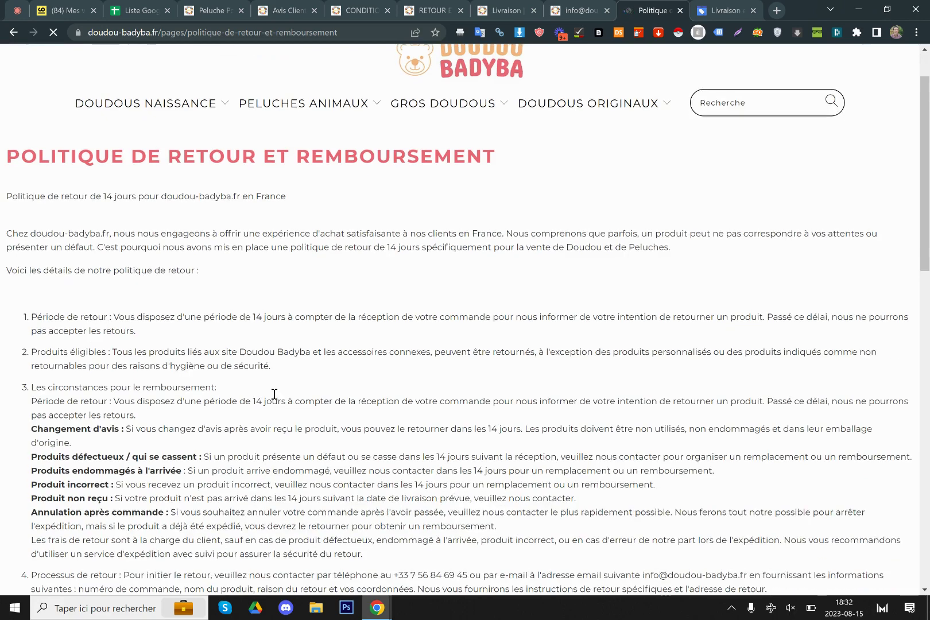
{"action": "scroll", "coordinate": [298, 426], "scroll_direction": "down", "scroll_amount": 3}
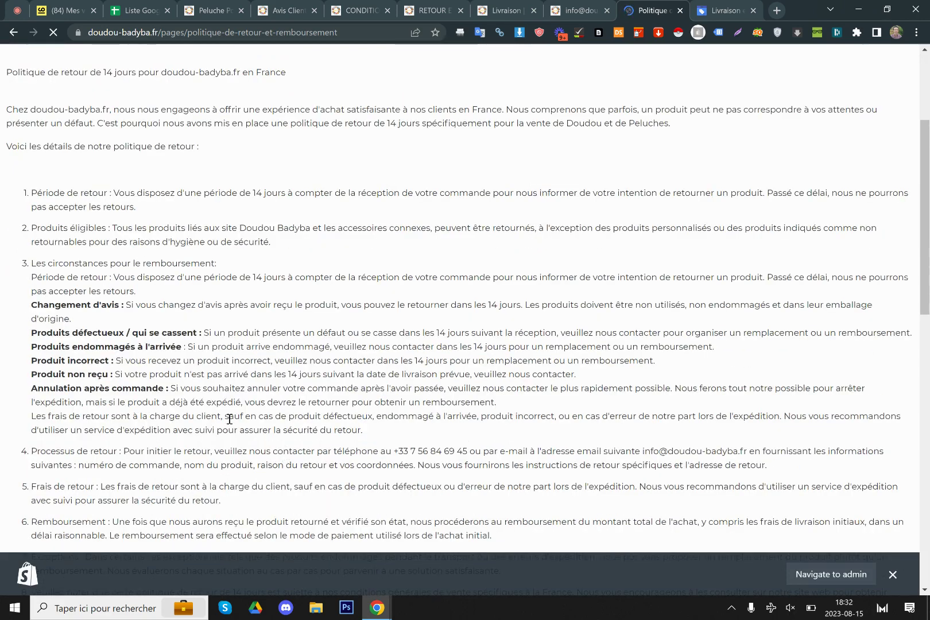
{"action": "left_click_drag", "start_coordinate": [39, 304], "coordinate": [174, 322]}
{"action": "left_click", "coordinate": [140, 311]}
{"action": "left_click", "coordinate": [175, 323]}
{"action": "left_click_drag", "start_coordinate": [118, 334], "coordinate": [138, 334]}
{"action": "left_click", "coordinate": [218, 336]}
{"action": "left_click_drag", "start_coordinate": [36, 347], "coordinate": [144, 348]}
{"action": "left_click", "coordinate": [203, 359]}
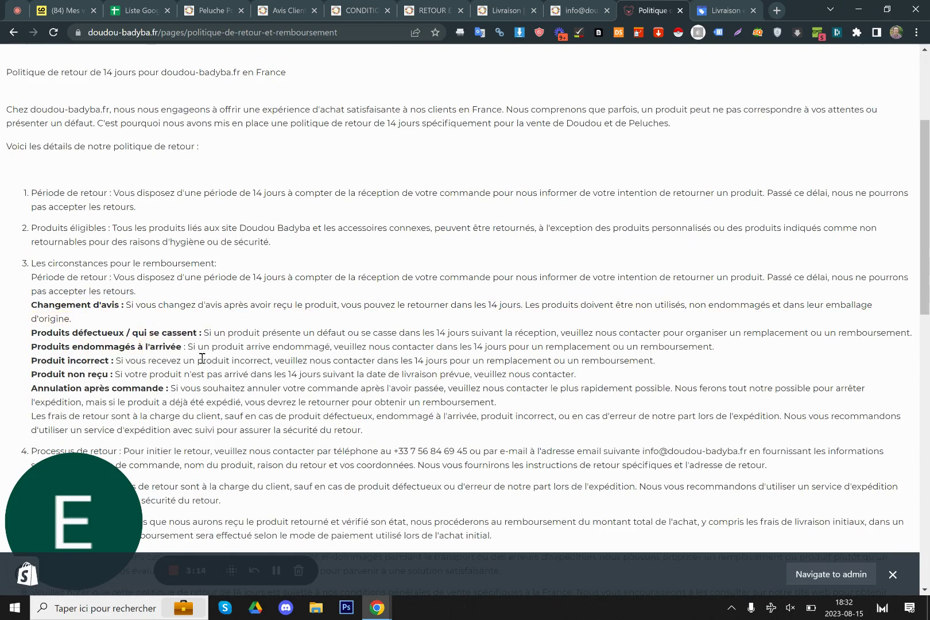
{"action": "left_click_drag", "start_coordinate": [49, 364], "coordinate": [118, 363]}
{"action": "mouse_move", "coordinate": [199, 390]}
{"action": "left_mouse_down"}
{"action": "mouse_move", "coordinate": [76, 372]}
{"action": "mouse_move", "coordinate": [189, 392]}
{"action": "left_mouse_up"}
{"action": "triple_click", "coordinate": [76, 372]}
{"action": "right_click", "coordinate": [189, 392]}
{"action": "left_click", "coordinate": [250, 373]}
{"action": "scroll", "coordinate": [278, 398], "scroll_direction": "down", "scroll_amount": 2}
{"action": "scroll", "coordinate": [278, 397], "scroll_direction": "down", "scroll_amount": 3}
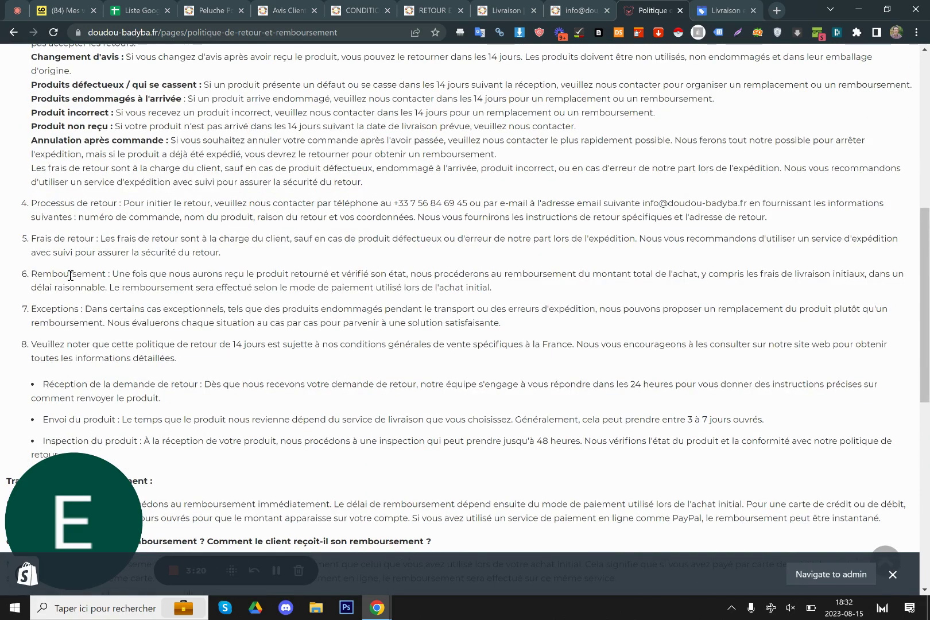
Read the policy's refund clause, its introductory paragraphs and the section on refund processing and methods.
{"action": "left_click_drag", "start_coordinate": [69, 276], "coordinate": [138, 288]}
{"action": "left_click", "coordinate": [202, 304]}
{"action": "scroll", "coordinate": [224, 359], "scroll_direction": "down", "scroll_amount": 2}
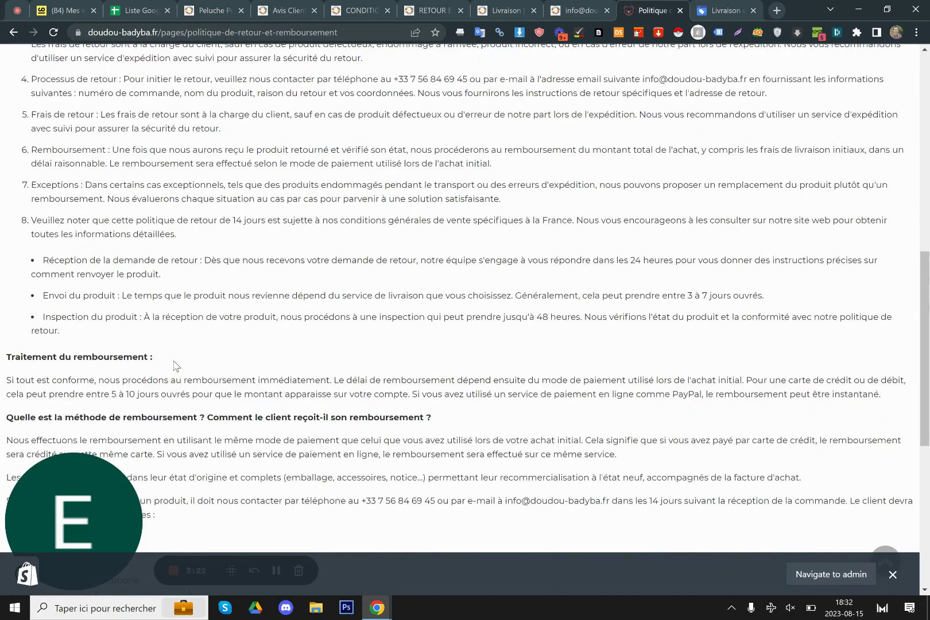
{"action": "scroll", "coordinate": [176, 366], "scroll_direction": "up", "scroll_amount": 15}
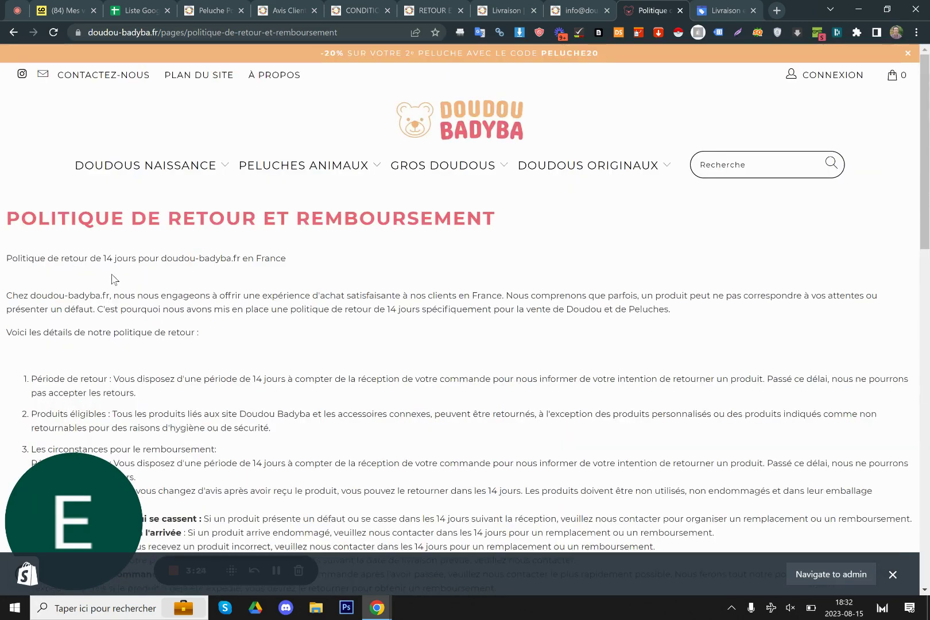
{"action": "left_click_drag", "start_coordinate": [6, 291], "coordinate": [229, 328]}
{"action": "scroll", "coordinate": [360, 387], "scroll_direction": "down", "scroll_amount": 6}
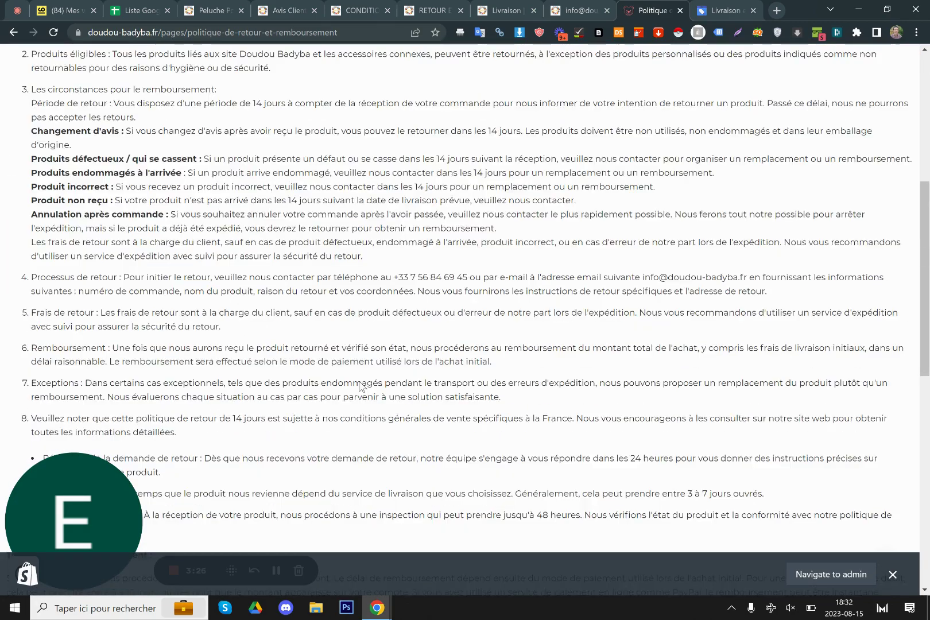
{"action": "scroll", "coordinate": [360, 386], "scroll_direction": "down", "scroll_amount": 10}
{"action": "scroll", "coordinate": [370, 391], "scroll_direction": "up", "scroll_amount": 5}
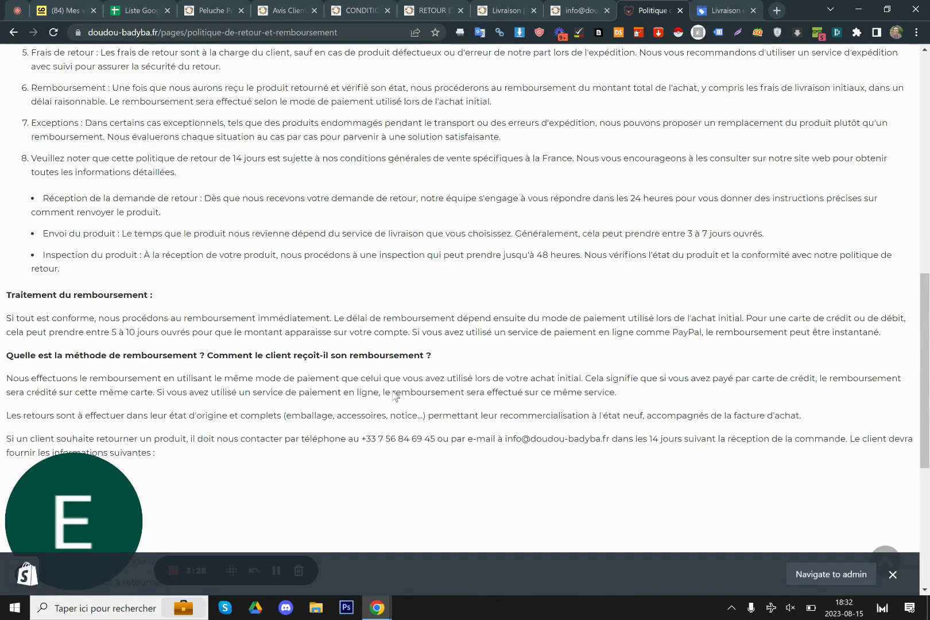
{"action": "scroll", "coordinate": [634, 460], "scroll_direction": "up", "scroll_amount": 8}
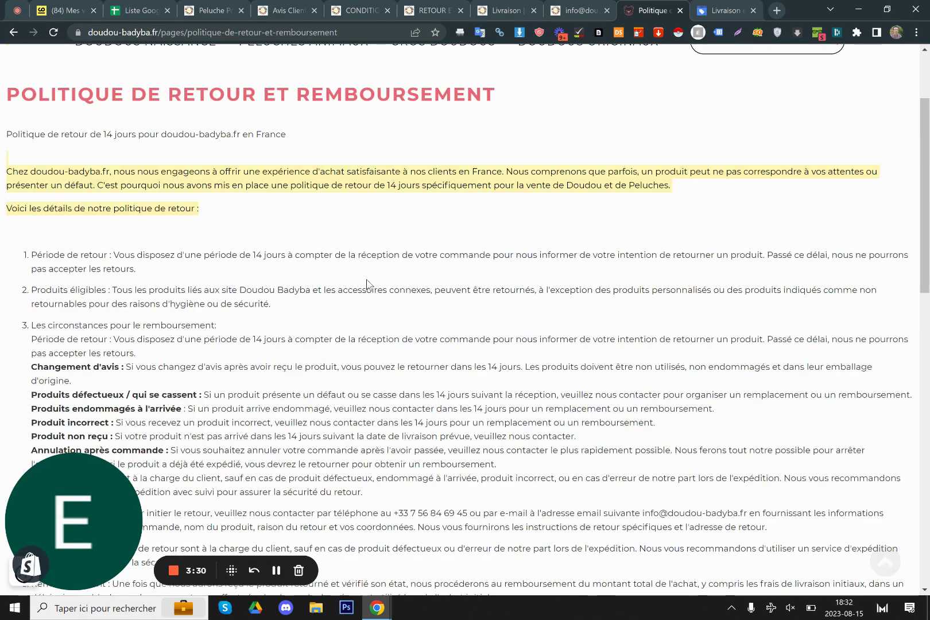
Review the information customers must supply for a return and the policy's refund processing times.
{"action": "left_click", "coordinate": [309, 270]}
{"action": "scroll", "coordinate": [306, 270], "scroll_direction": "down", "scroll_amount": 7}
{"action": "scroll", "coordinate": [319, 307], "scroll_direction": "down", "scroll_amount": 7}
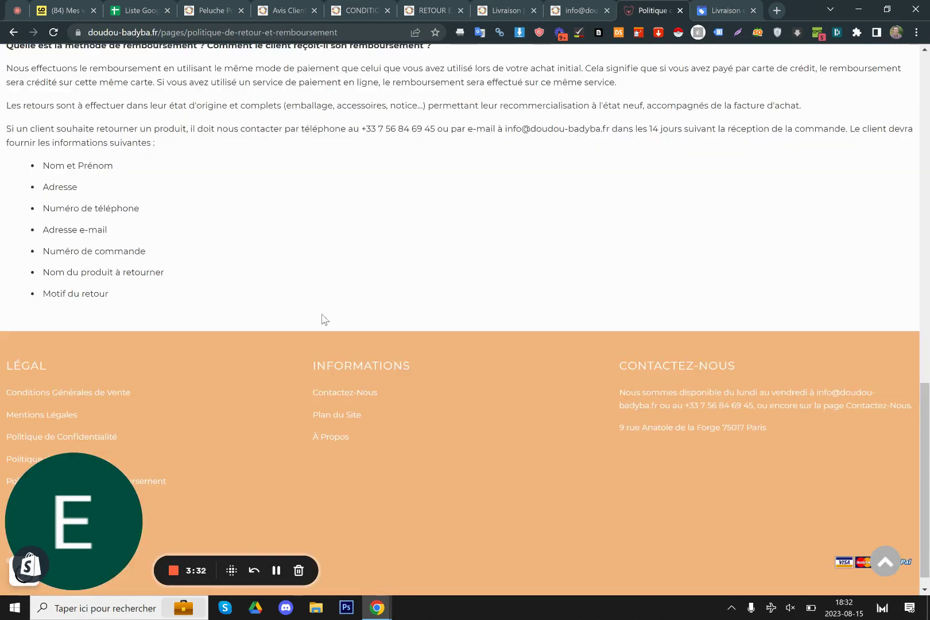
{"action": "scroll", "coordinate": [322, 317], "scroll_direction": "up", "scroll_amount": 5}
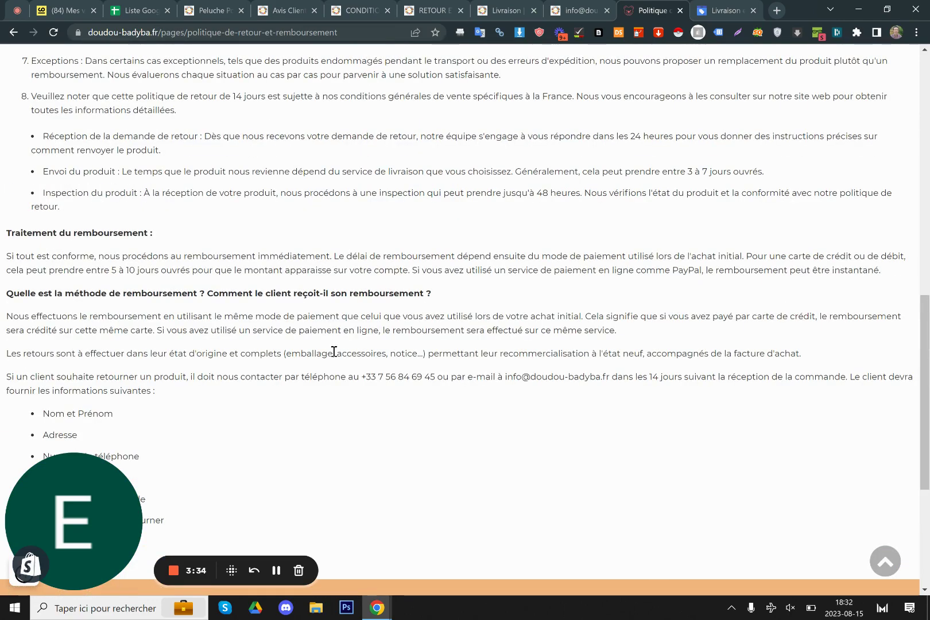
{"action": "scroll", "coordinate": [356, 382], "scroll_direction": "up", "scroll_amount": 10}
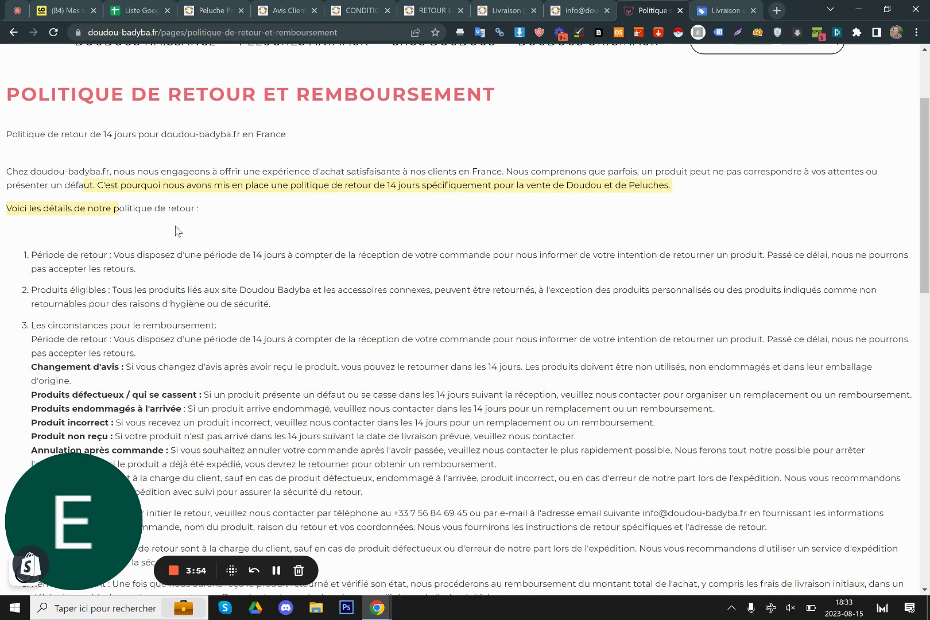
{"action": "scroll", "coordinate": [229, 346], "scroll_direction": "down", "scroll_amount": 8}
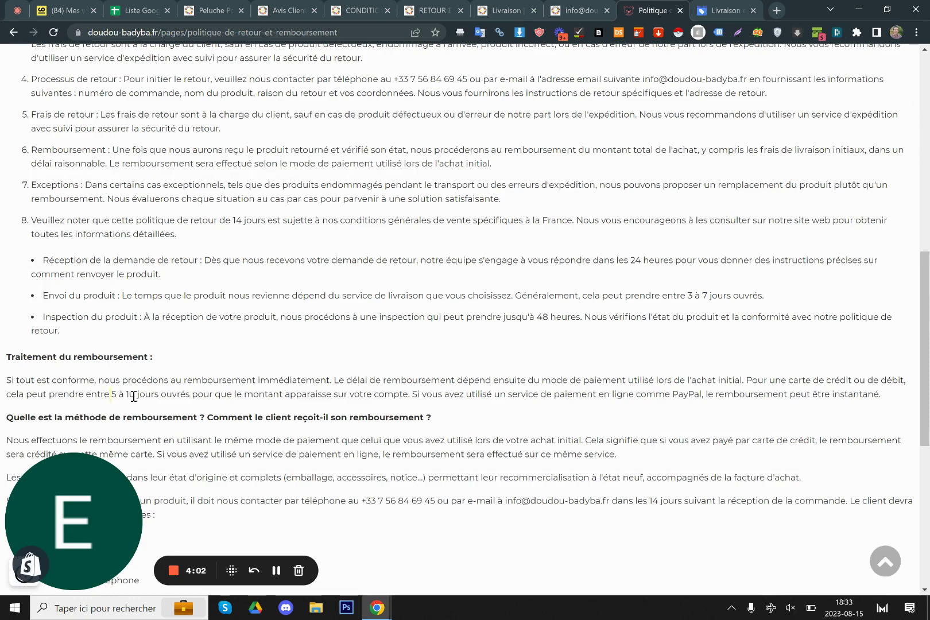
Review the policy's title and introduction, and the phone and e-mail contact details in its return process clause.
{"action": "scroll", "coordinate": [180, 401], "scroll_direction": "up", "scroll_amount": 8}
{"action": "scroll", "coordinate": [182, 401], "scroll_direction": "up", "scroll_amount": 3}
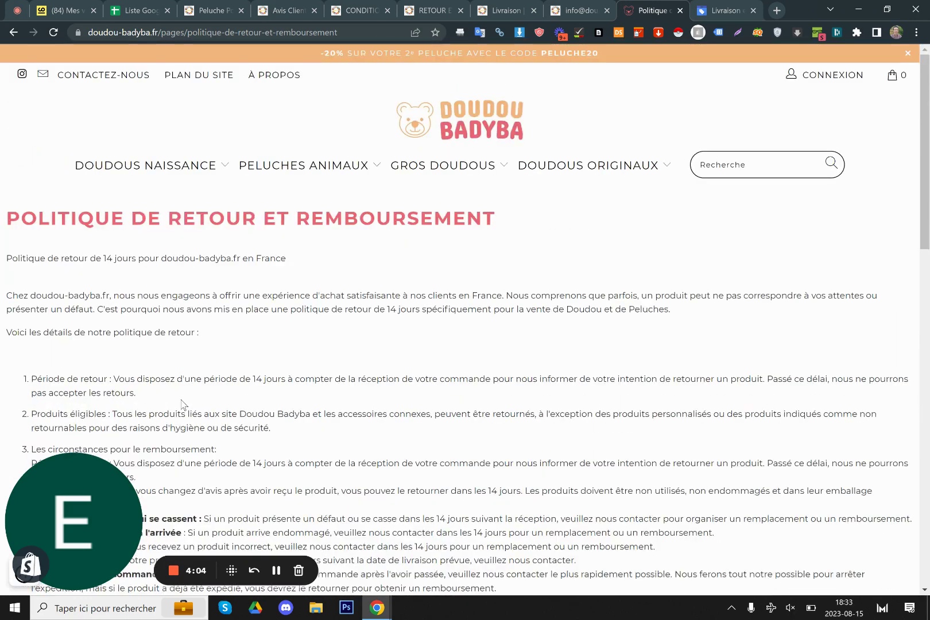
{"action": "left_click_drag", "start_coordinate": [7, 294], "coordinate": [63, 295]}
{"action": "left_click", "coordinate": [96, 299]}
{"action": "left_click_drag", "start_coordinate": [200, 332], "coordinate": [135, 333]}
{"action": "left_click_drag", "start_coordinate": [104, 258], "coordinate": [125, 260]}
{"action": "left_click", "coordinate": [154, 287]}
{"action": "scroll", "coordinate": [166, 287], "scroll_direction": "down", "scroll_amount": 3}
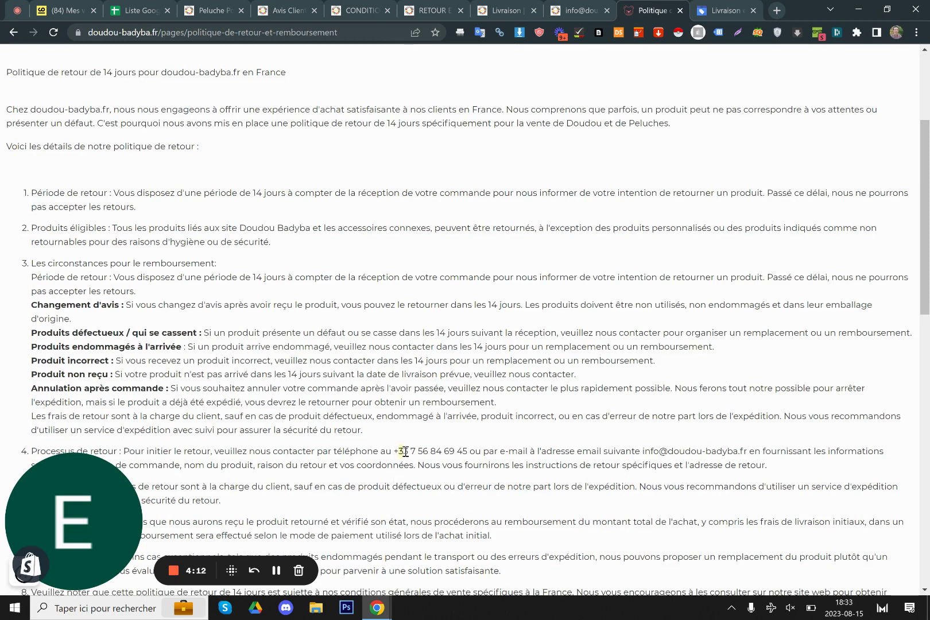
{"action": "left_click_drag", "start_coordinate": [398, 452], "coordinate": [463, 454]}
{"action": "left_click_drag", "start_coordinate": [643, 453], "coordinate": [748, 452]}
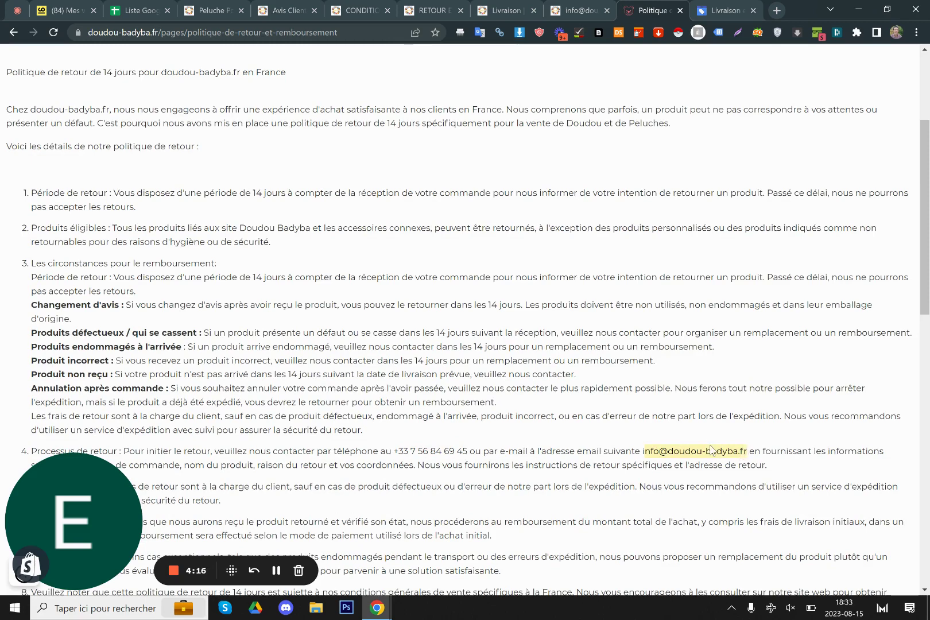
{"action": "scroll", "coordinate": [374, 383], "scroll_direction": "up", "scroll_amount": 3}
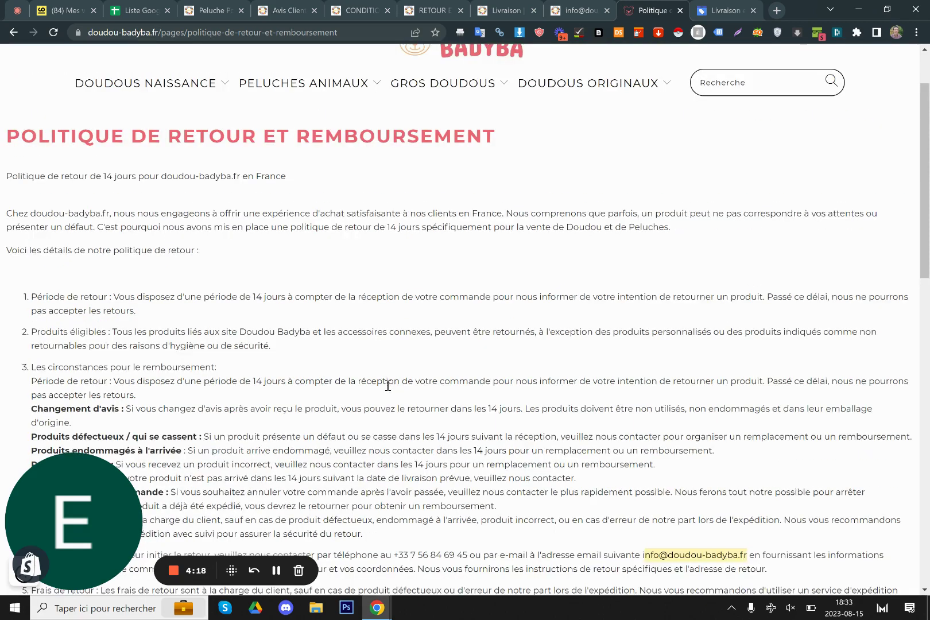
Compare the refund processing section with the policy's listed refund circumstances.
{"action": "scroll", "coordinate": [380, 392], "scroll_direction": "down", "scroll_amount": 5}
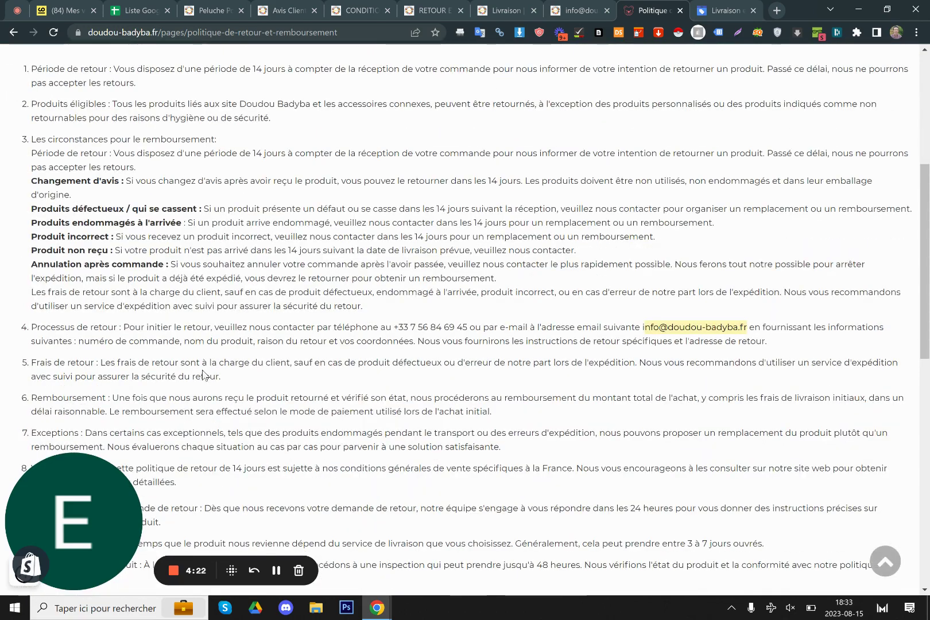
{"action": "scroll", "coordinate": [431, 431], "scroll_direction": "down", "scroll_amount": 2}
{"action": "scroll", "coordinate": [208, 400], "scroll_direction": "down", "scroll_amount": 2}
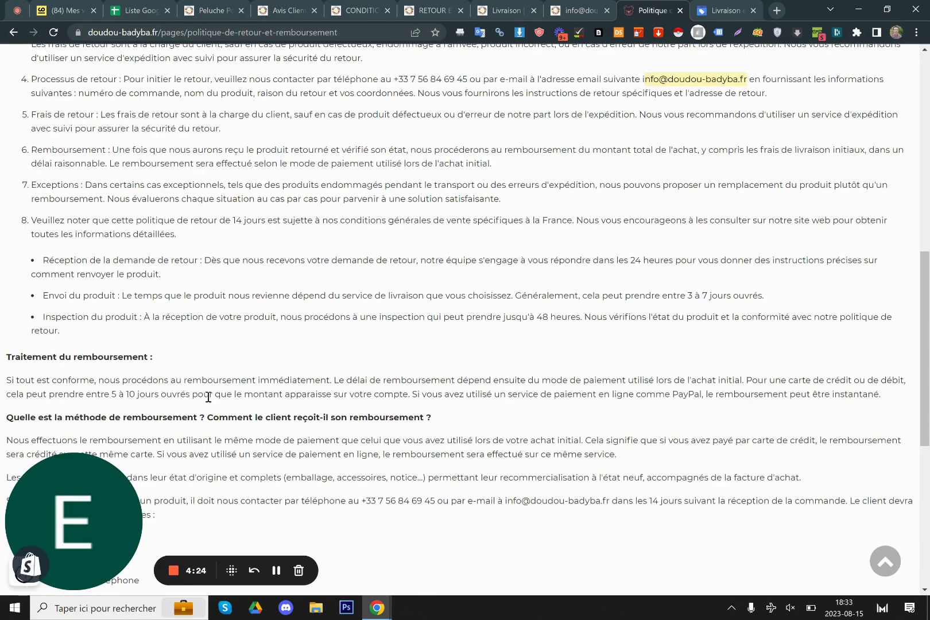
{"action": "left_click_drag", "start_coordinate": [115, 379], "coordinate": [220, 389]}
{"action": "triple_click", "coordinate": [222, 392]}
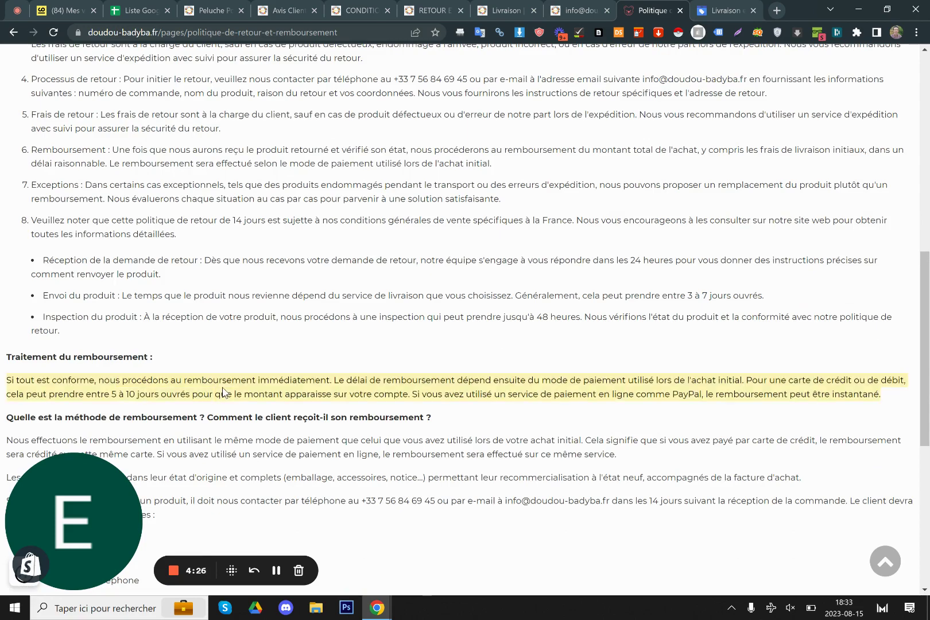
{"action": "scroll", "coordinate": [258, 418], "scroll_direction": "up", "scroll_amount": 5}
{"action": "scroll", "coordinate": [256, 416], "scroll_direction": "down", "scroll_amount": 1}
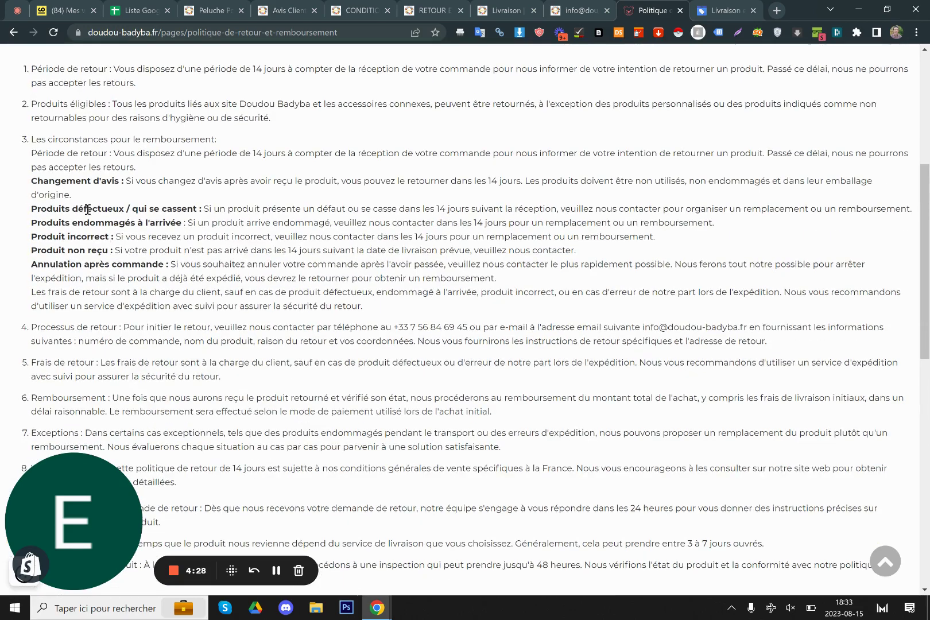
{"action": "left_click_drag", "start_coordinate": [84, 201], "coordinate": [229, 293]}
{"action": "scroll", "coordinate": [279, 332], "scroll_direction": "down", "scroll_amount": 4}
{"action": "left_click_drag", "start_coordinate": [36, 379], "coordinate": [220, 383]}
{"action": "right_click", "coordinate": [92, 367]}
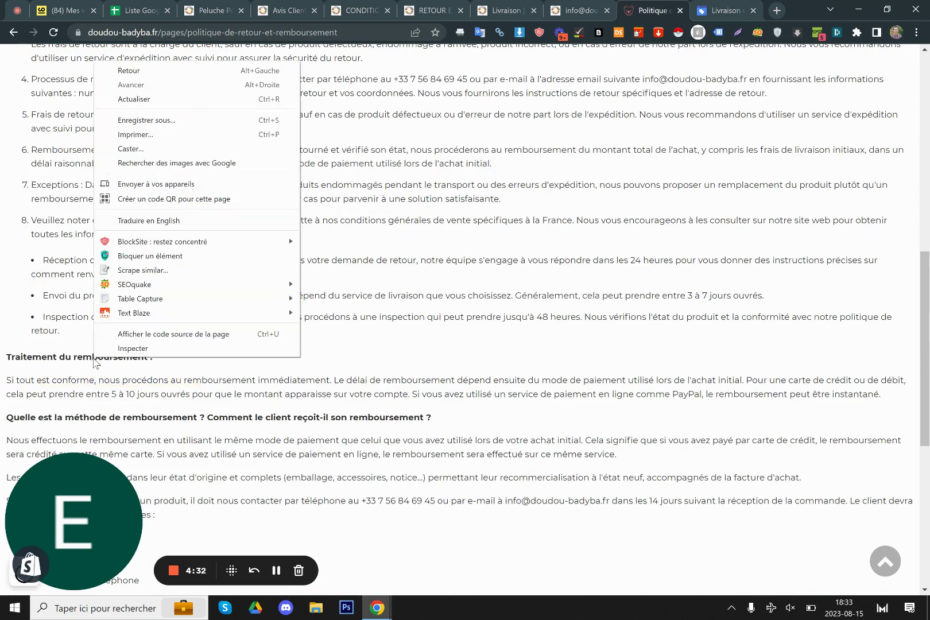
{"action": "left_click", "coordinate": [102, 374]}
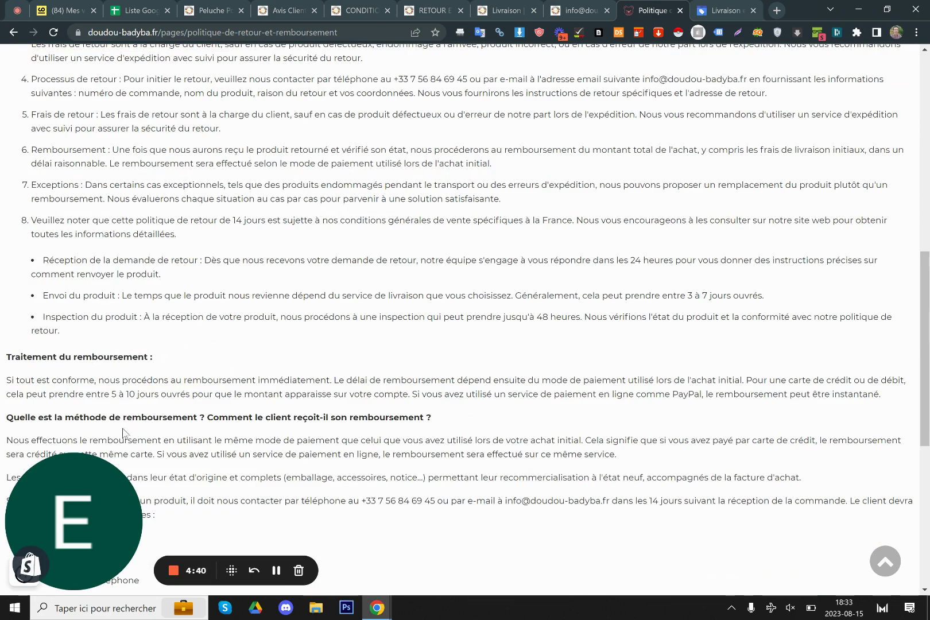
Examine the refund method section and the list of information customers must supply, from name and address to return reason.
{"action": "scroll", "coordinate": [129, 433], "scroll_direction": "down", "scroll_amount": 2}
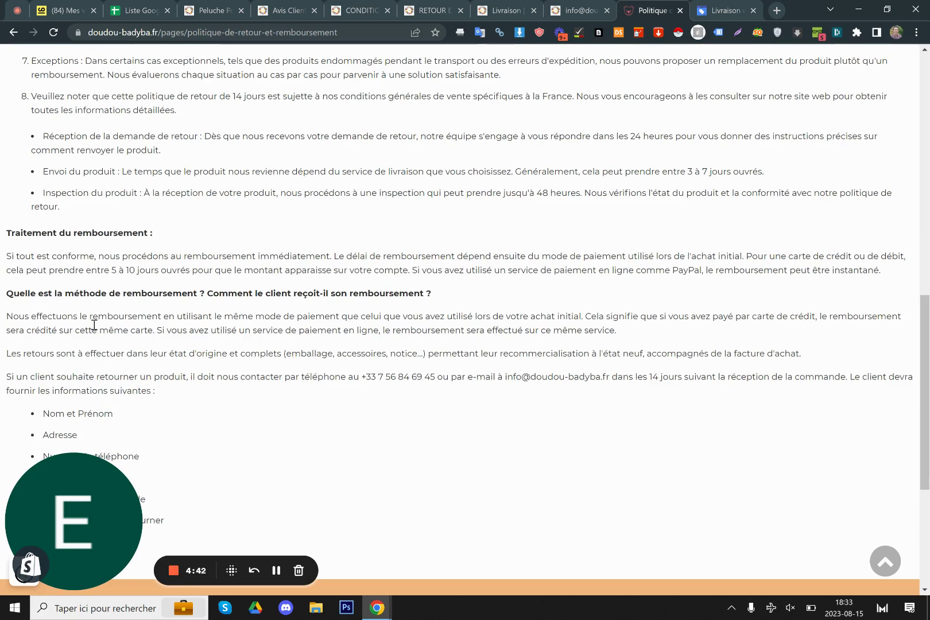
{"action": "scroll", "coordinate": [264, 412], "scroll_direction": "down", "scroll_amount": 1}
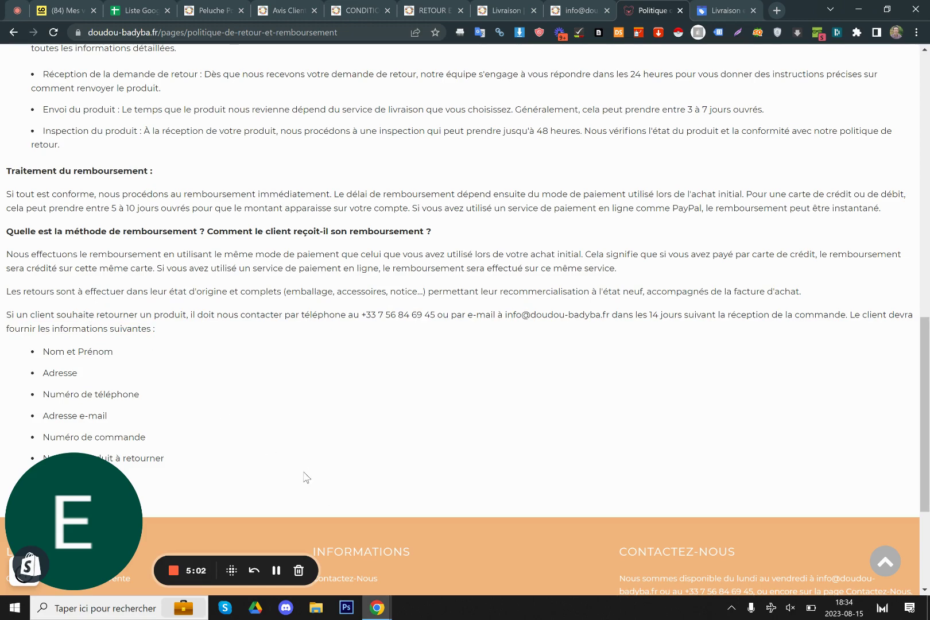
{"action": "scroll", "coordinate": [305, 476], "scroll_direction": "down", "scroll_amount": 1}
{"action": "left_click_drag", "start_coordinate": [286, 436], "coordinate": [45, 287]}
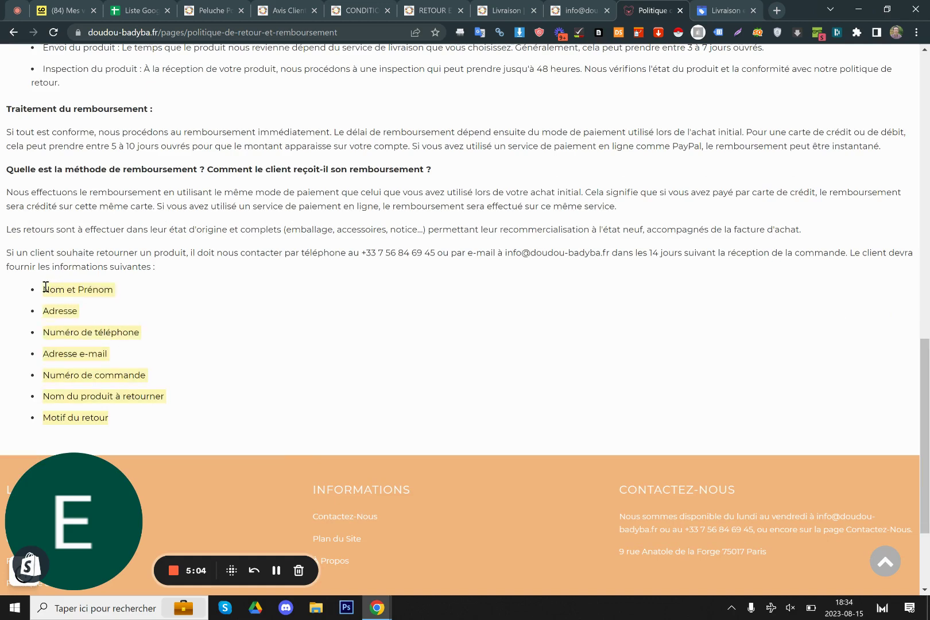
{"action": "left_click", "coordinate": [201, 393]}
{"action": "left_click_drag", "start_coordinate": [223, 418], "coordinate": [61, 306]}
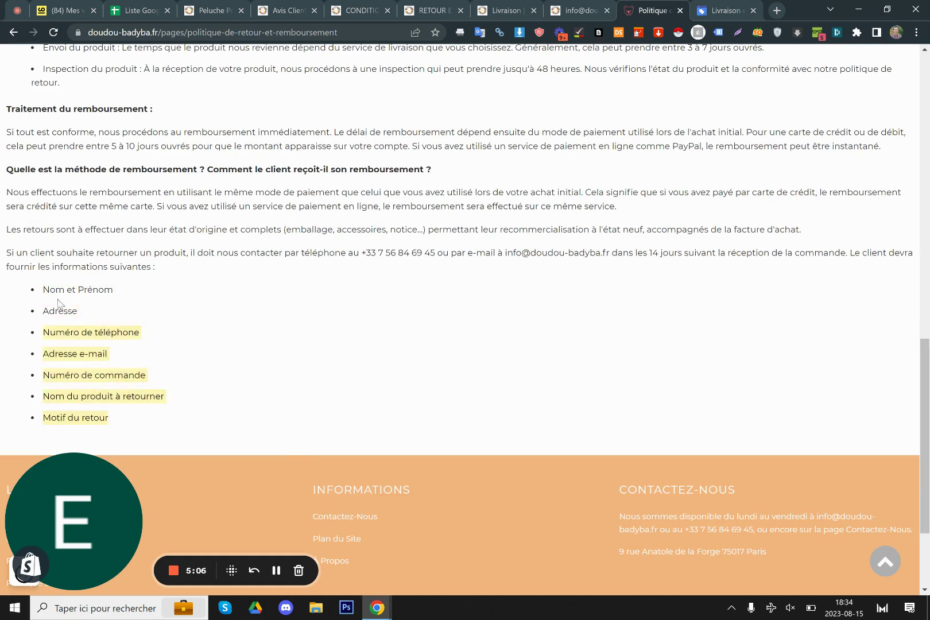
{"action": "left_click", "coordinate": [60, 305]}
{"action": "triple_click", "coordinate": [89, 334]}
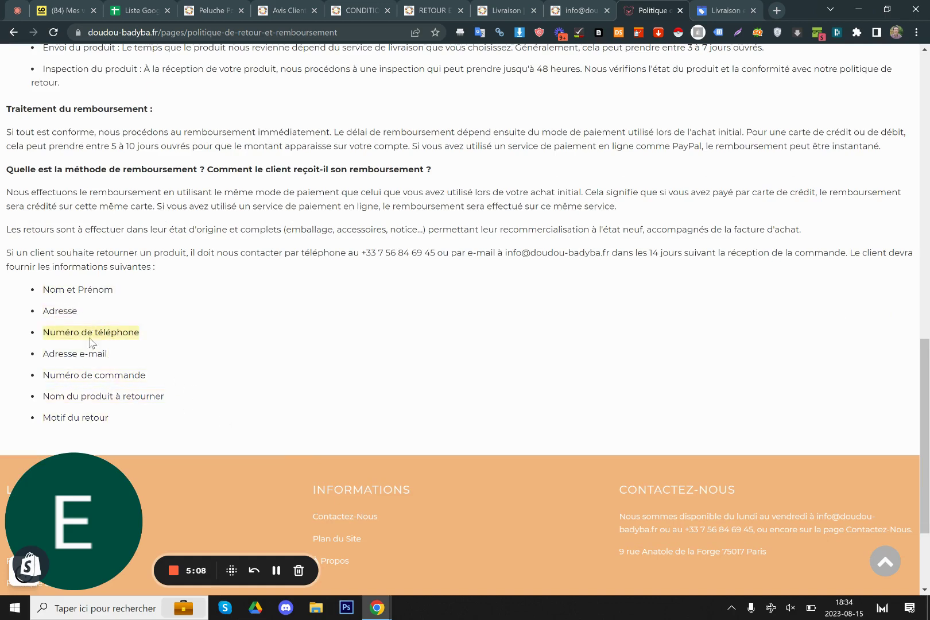
{"action": "double_click", "coordinate": [88, 353]}
{"action": "left_click", "coordinate": [95, 375]}
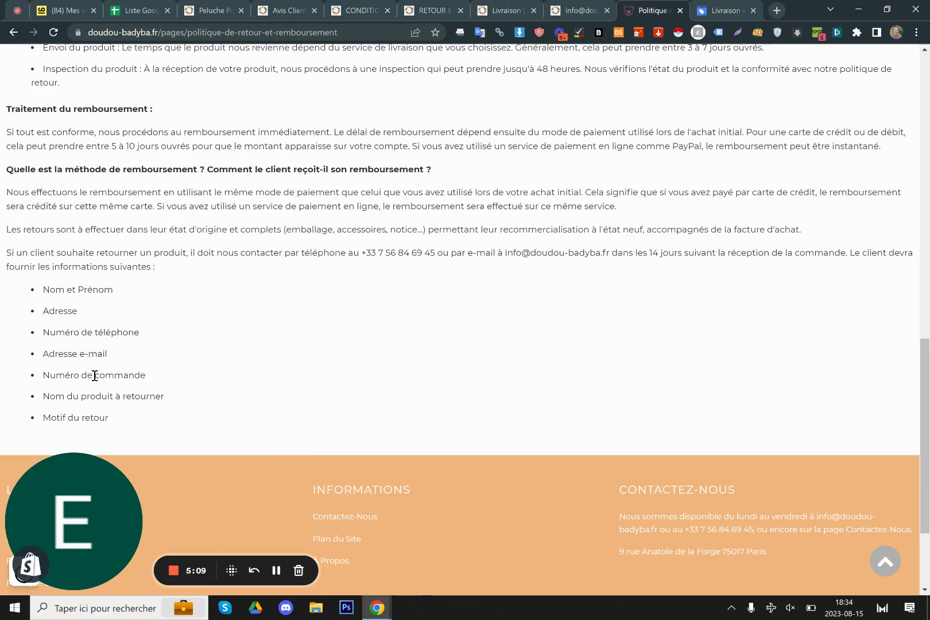
{"action": "right_click", "coordinate": [103, 415]}
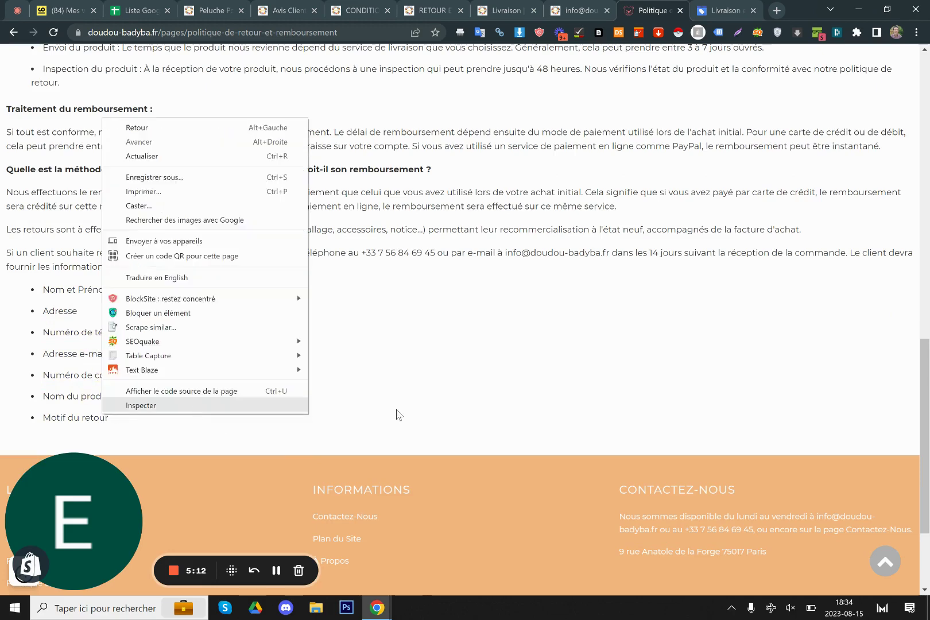
{"action": "left_click", "coordinate": [451, 409]}
{"action": "left_click_drag", "start_coordinate": [468, 389], "coordinate": [254, 291]}
{"action": "left_click", "coordinate": [270, 287]}
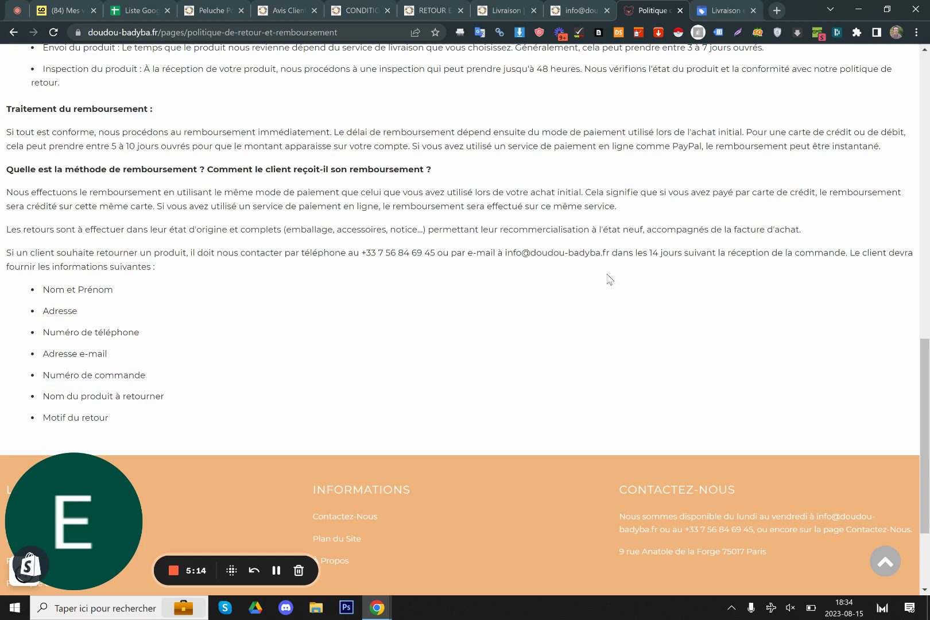
Read the paragraph above the list on how and within what deadline customers must request a return.
{"action": "left_click_drag", "start_coordinate": [607, 275], "coordinate": [439, 257]}
{"action": "left_click", "coordinate": [440, 256]}
{"action": "left_click_drag", "start_coordinate": [607, 252], "coordinate": [695, 258]}
{"action": "left_click", "coordinate": [698, 260]}
{"action": "triple_click", "coordinate": [435, 254]}
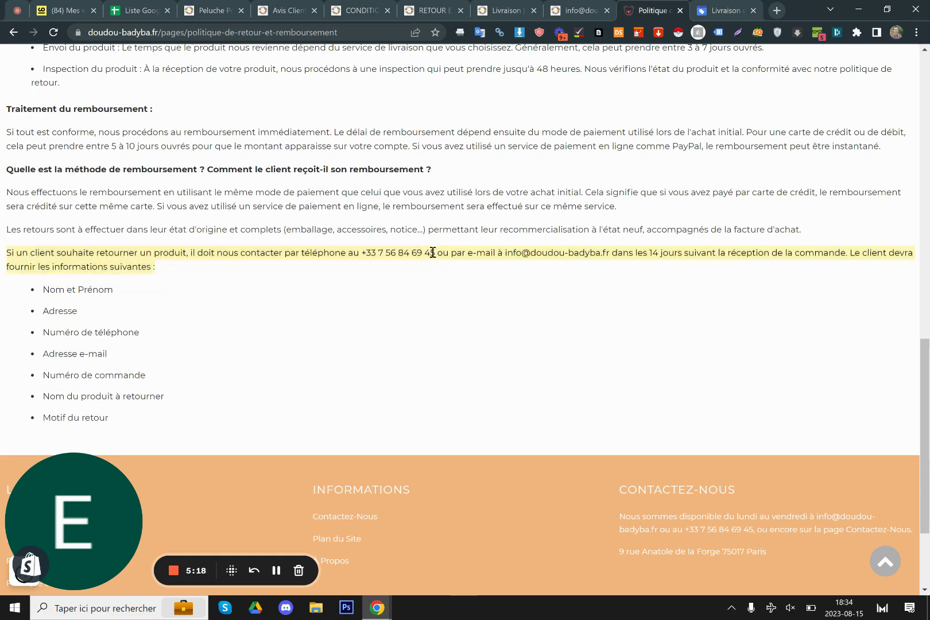
{"action": "left_click", "coordinate": [410, 252]}
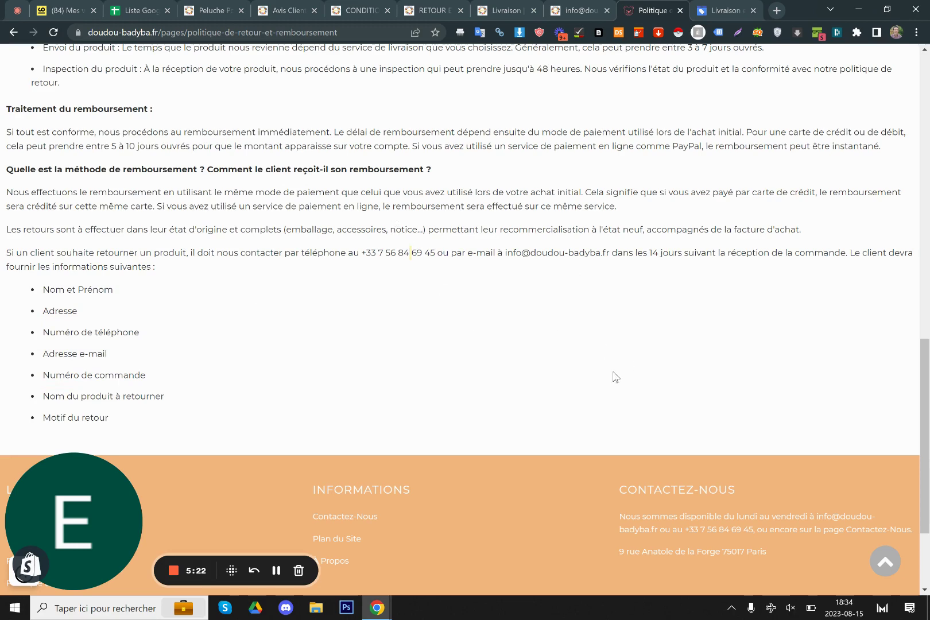
Recheck the policy from its introduction down to the phone and e-mail contact details in the return process clause.
{"action": "scroll", "coordinate": [612, 378], "scroll_direction": "up", "scroll_amount": 15}
{"action": "left_click_drag", "start_coordinate": [111, 245], "coordinate": [280, 350]}
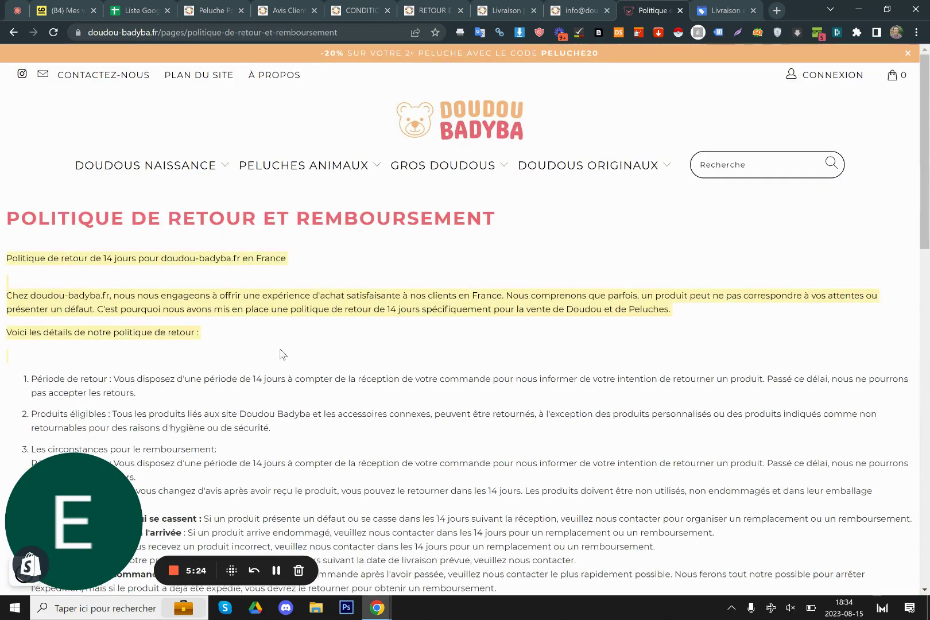
{"action": "left_click", "coordinate": [348, 394]}
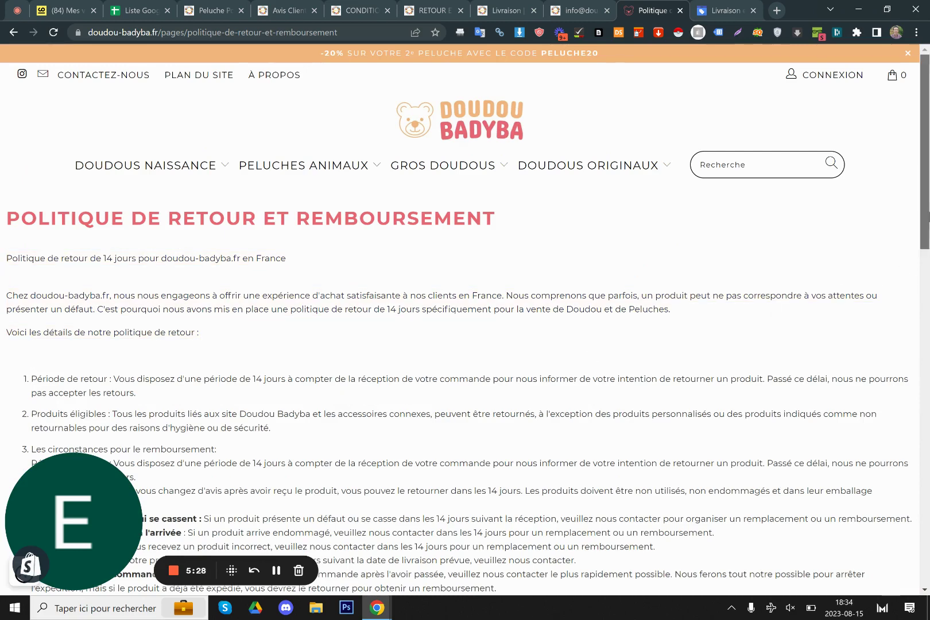
{"action": "scroll", "coordinate": [925, 267], "scroll_direction": "down", "scroll_amount": 3}
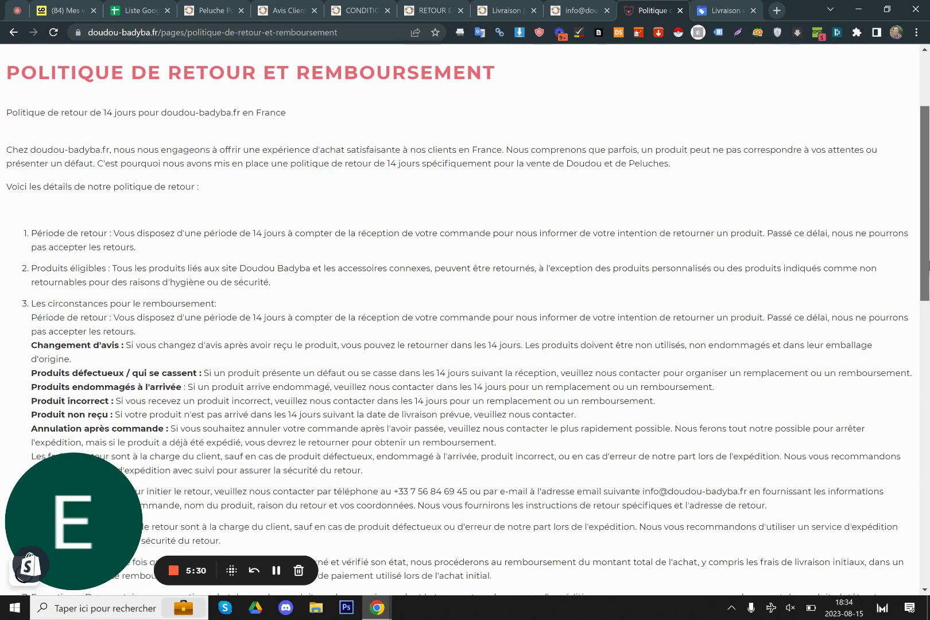
{"action": "scroll", "coordinate": [684, 339], "scroll_direction": "down", "scroll_amount": 2}
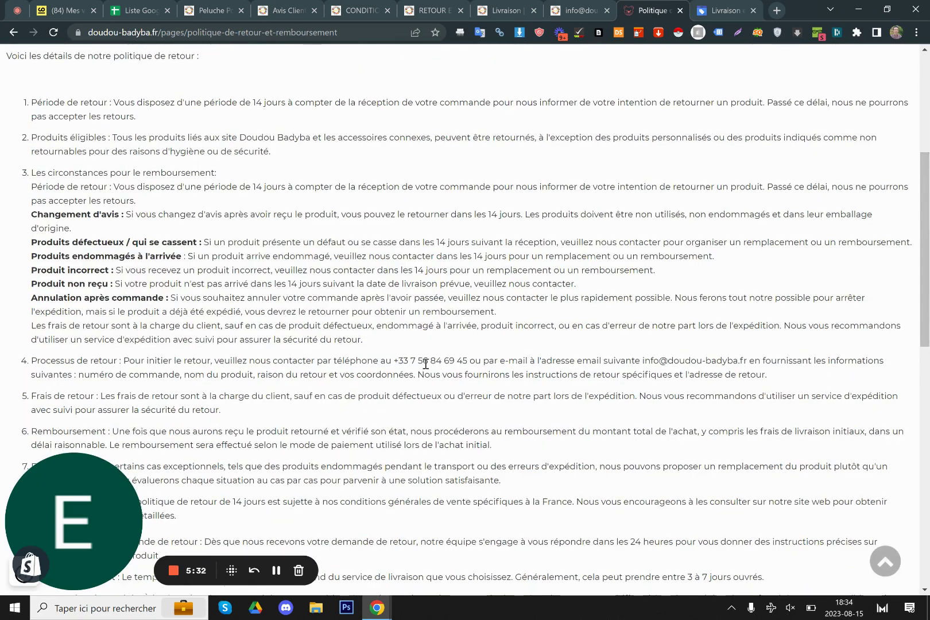
{"action": "left_click_drag", "start_coordinate": [397, 360], "coordinate": [476, 358]}
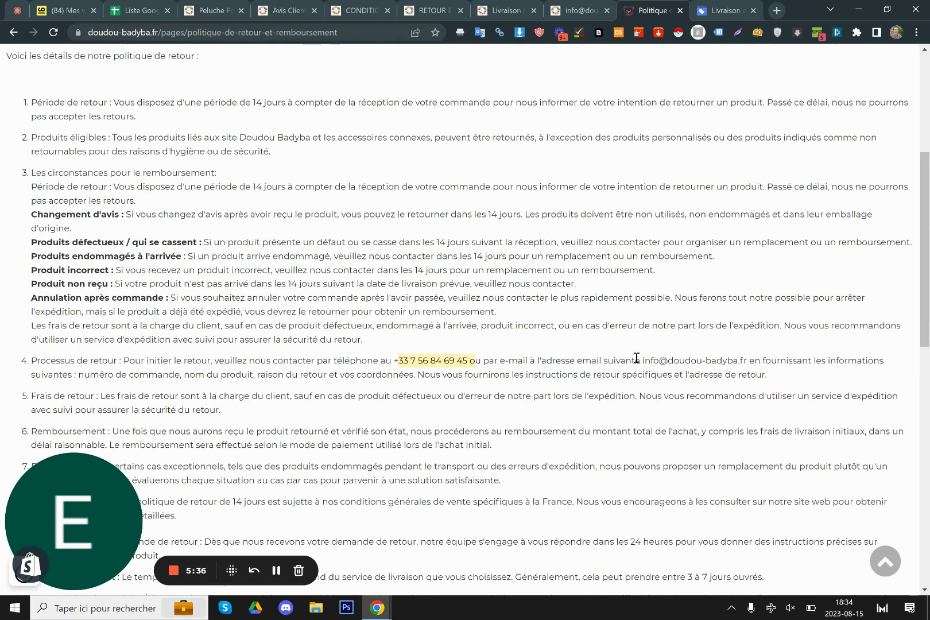
{"action": "left_click_drag", "start_coordinate": [637, 358], "coordinate": [749, 360]}
{"action": "left_click_drag", "start_coordinate": [393, 361], "coordinate": [474, 358]}
Check the return deadline near the end of the policy and the shop's contact details in the footer.
{"action": "scroll", "coordinate": [468, 361], "scroll_direction": "down", "scroll_amount": 9}
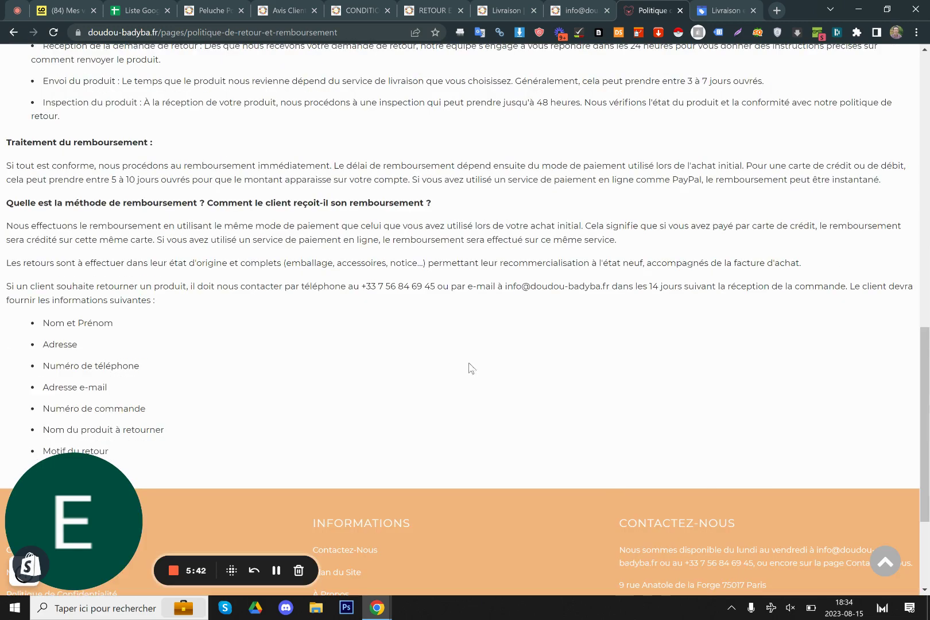
{"action": "left_click_drag", "start_coordinate": [652, 285], "coordinate": [674, 287]}
{"action": "scroll", "coordinate": [637, 311], "scroll_direction": "down", "scroll_amount": 3}
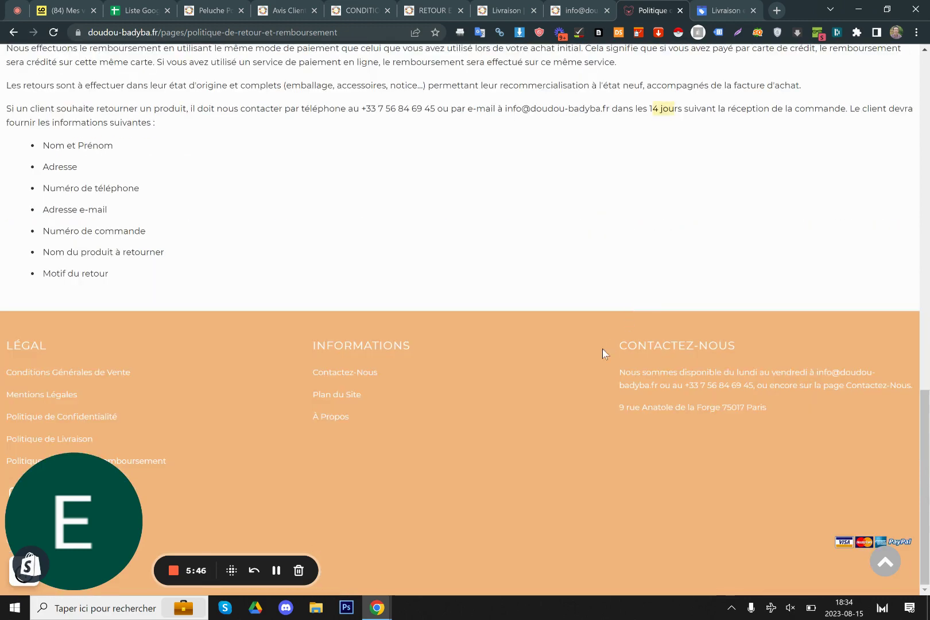
{"action": "left_click_drag", "start_coordinate": [581, 390], "coordinate": [622, 345]}
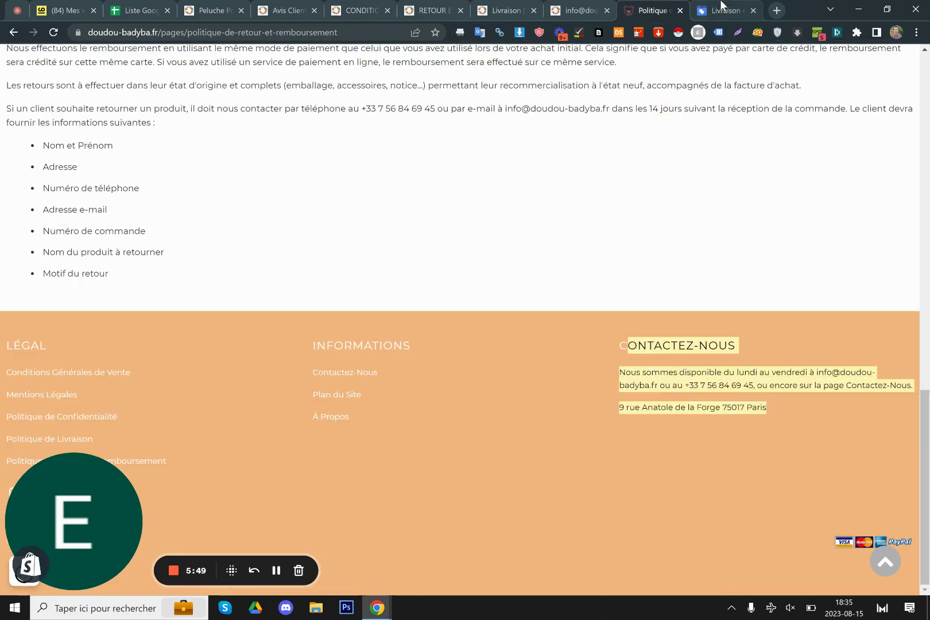
Switch to Google Merchant Center and review the shop's configured shipping services.
{"action": "left_click", "coordinate": [724, 10]}
{"action": "scroll", "coordinate": [482, 272], "scroll_direction": "down", "scroll_amount": 4}
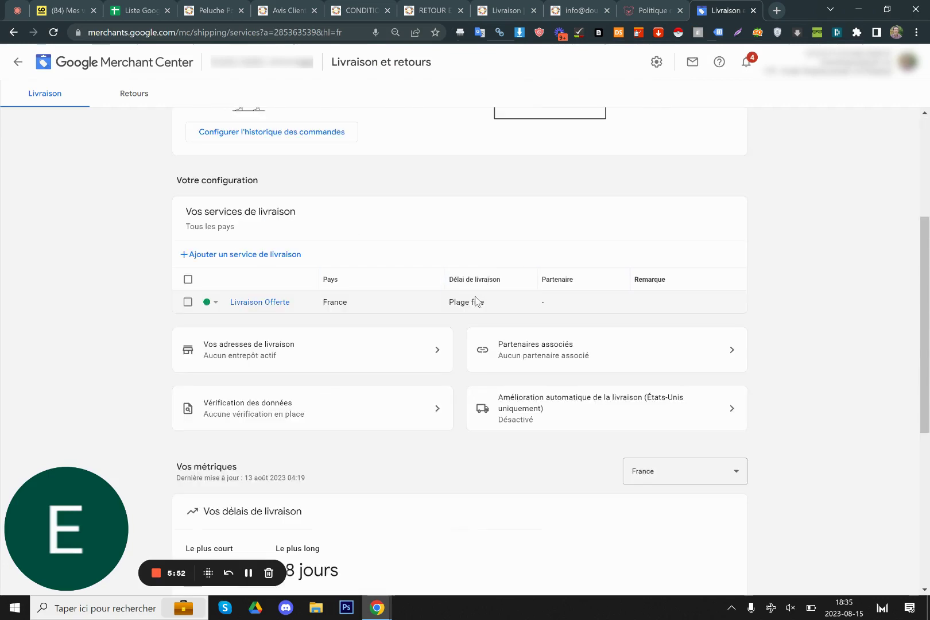
{"action": "scroll", "coordinate": [458, 320], "scroll_direction": "up", "scroll_amount": 4}
{"action": "scroll", "coordinate": [325, 273], "scroll_direction": "down", "scroll_amount": 2}
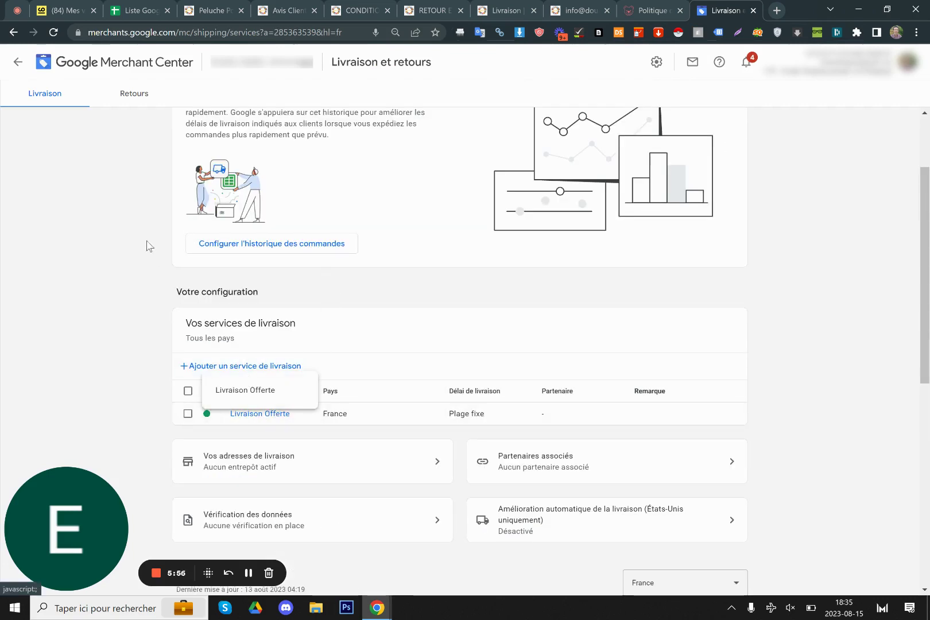
Open the Standard policy for France from the return settings and check its return period.
{"action": "left_click", "coordinate": [129, 100]}
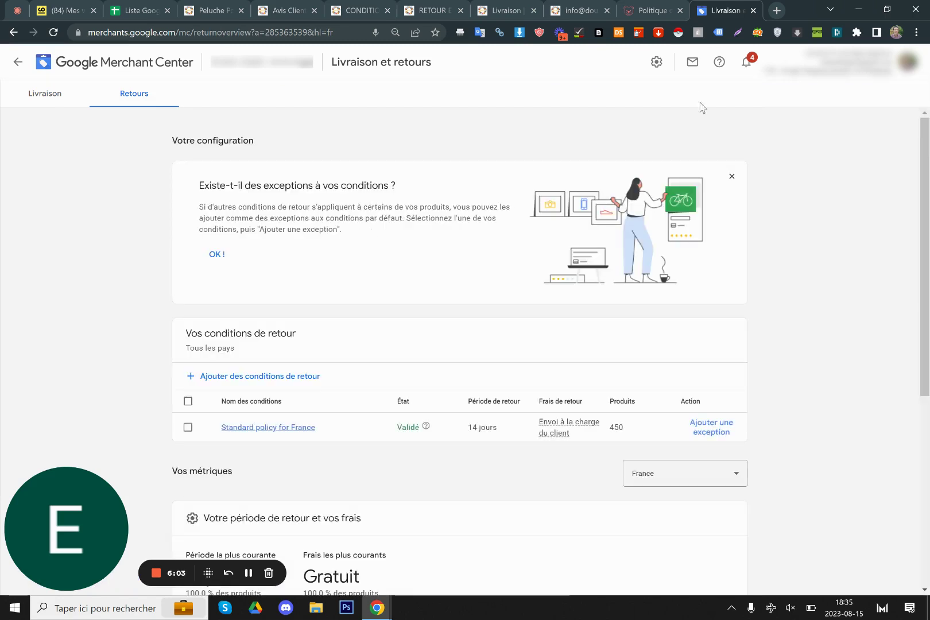
{"action": "left_click", "coordinate": [660, 64]}
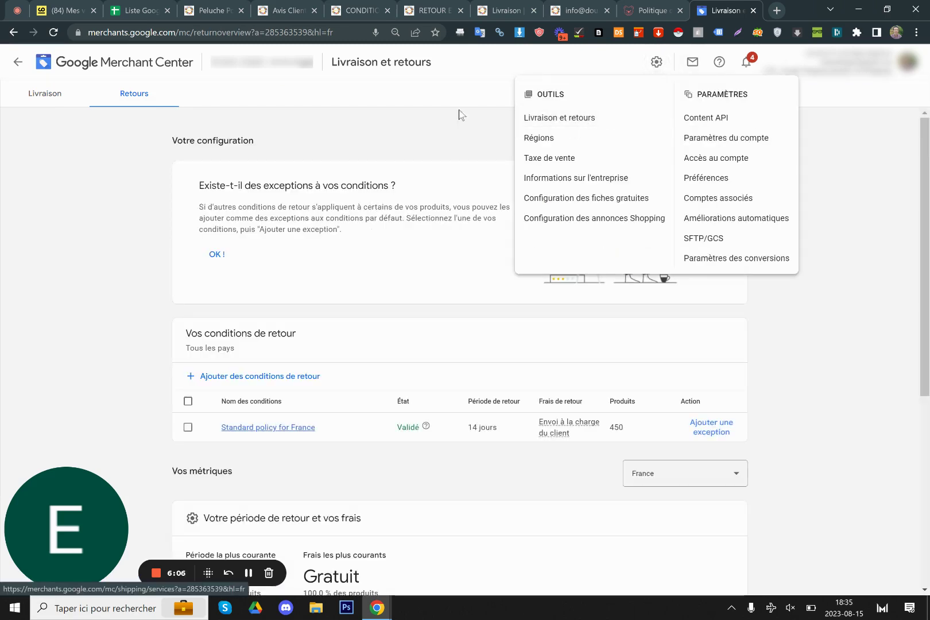
{"action": "left_click", "coordinate": [389, 111]}
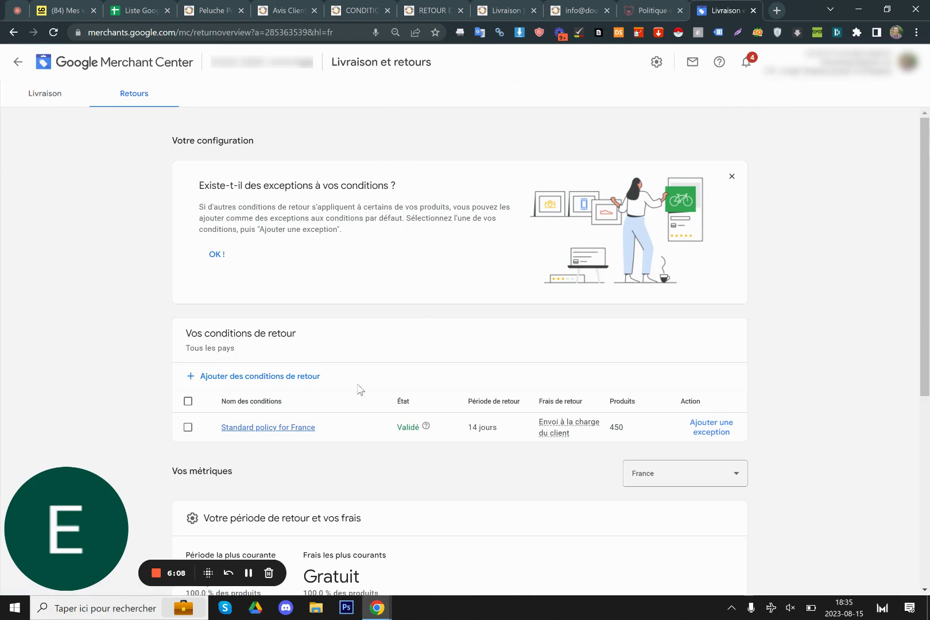
{"action": "left_click", "coordinate": [284, 427]}
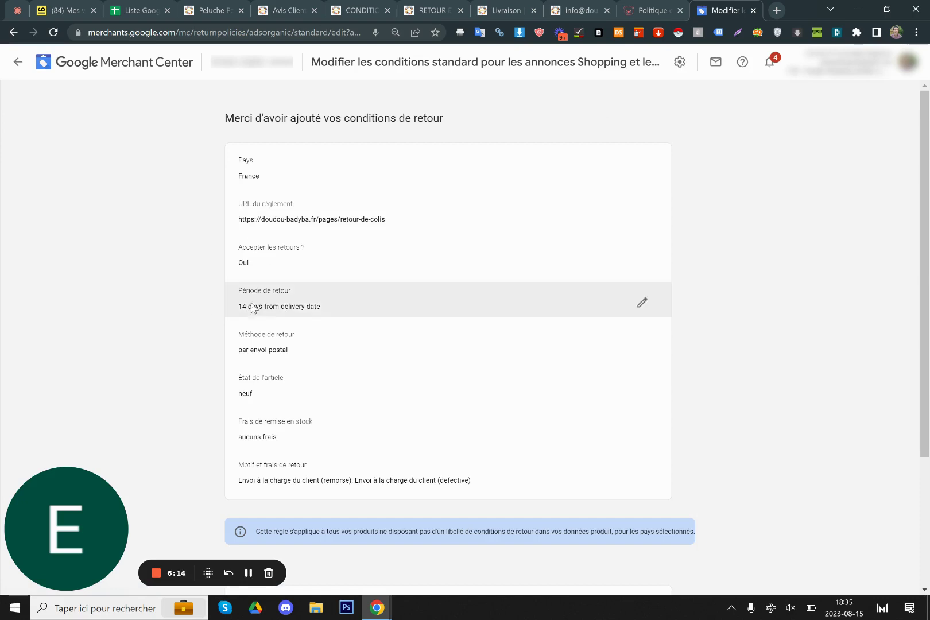
{"action": "left_click_drag", "start_coordinate": [239, 306], "coordinate": [337, 311]}
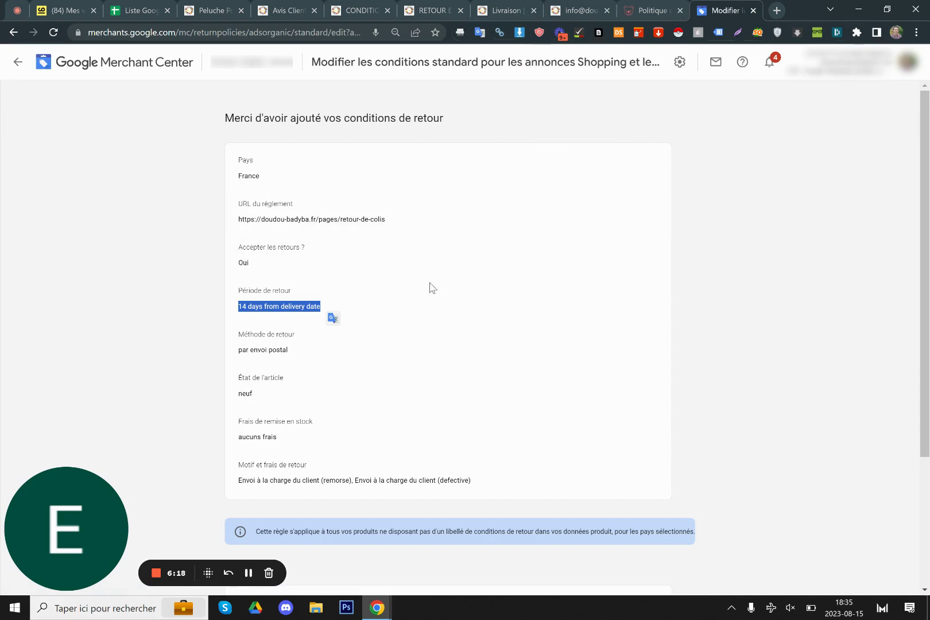
Check the accepted product condition and the restocking fees in the France return conditions, ending on the summary.
{"action": "scroll", "coordinate": [432, 287], "scroll_direction": "down", "scroll_amount": 3}
{"action": "left_click", "coordinate": [241, 241]}
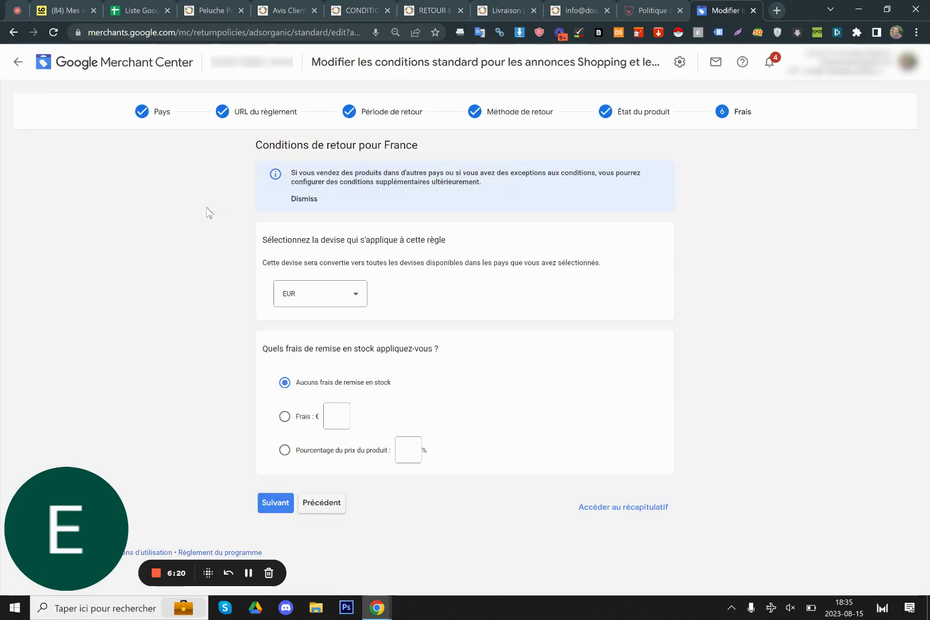
{"action": "left_click", "coordinate": [319, 503]}
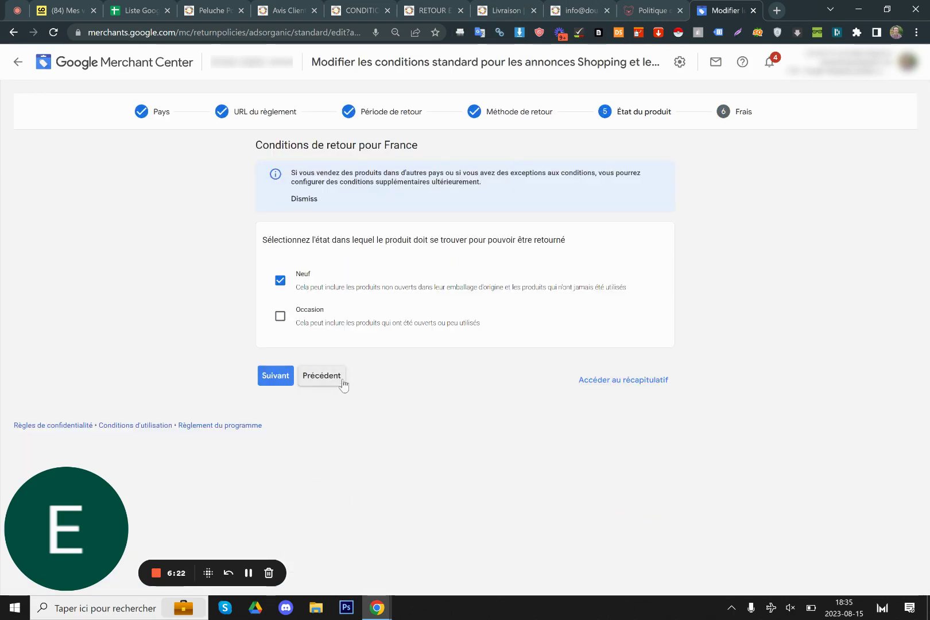
{"action": "left_click", "coordinate": [276, 376]}
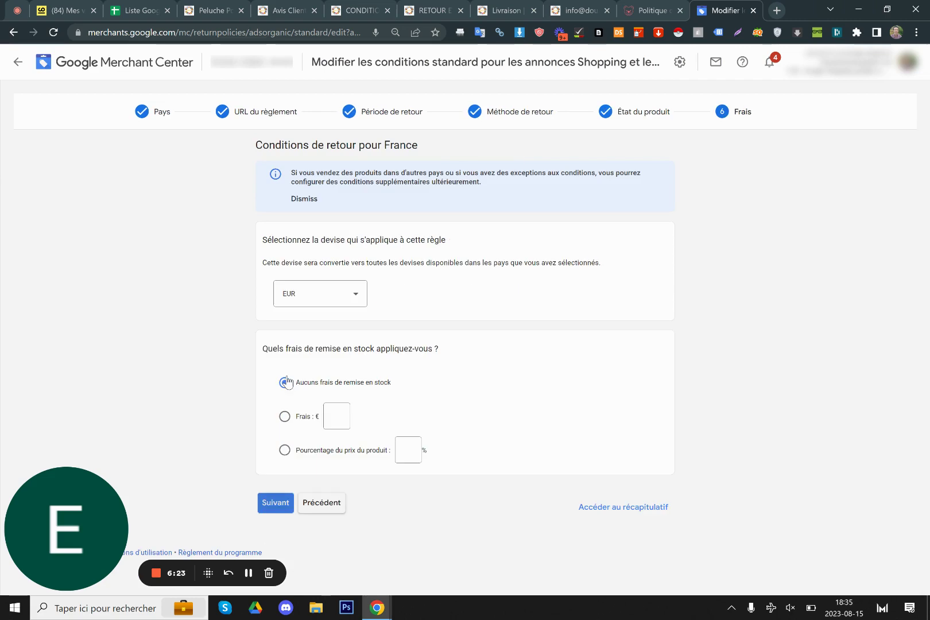
{"action": "left_click", "coordinate": [277, 504]}
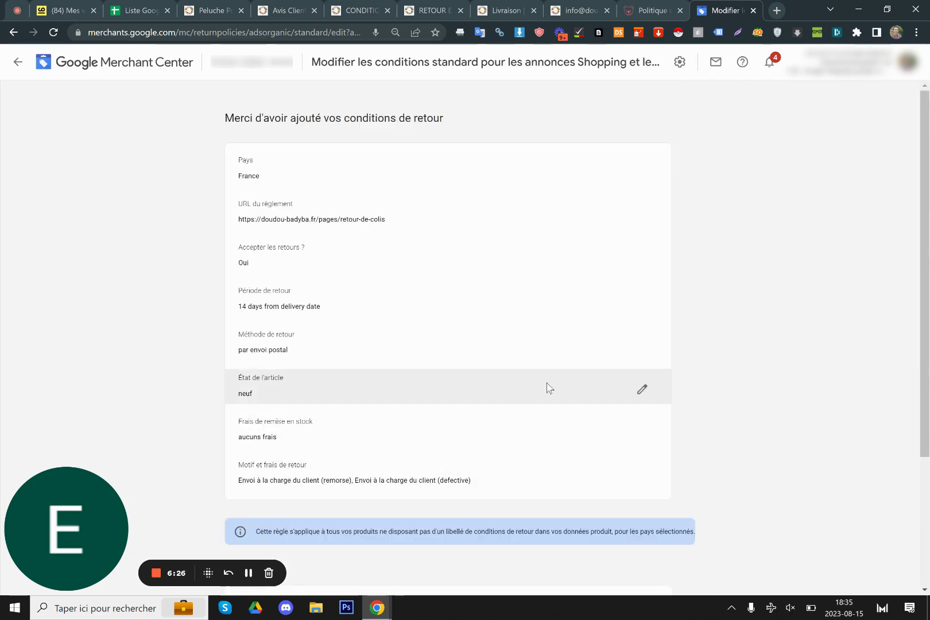
Review the rest of the return conditions summary and leave the editor, discarding any modifications.
{"action": "scroll", "coordinate": [156, 340], "scroll_direction": "down", "scroll_amount": 3}
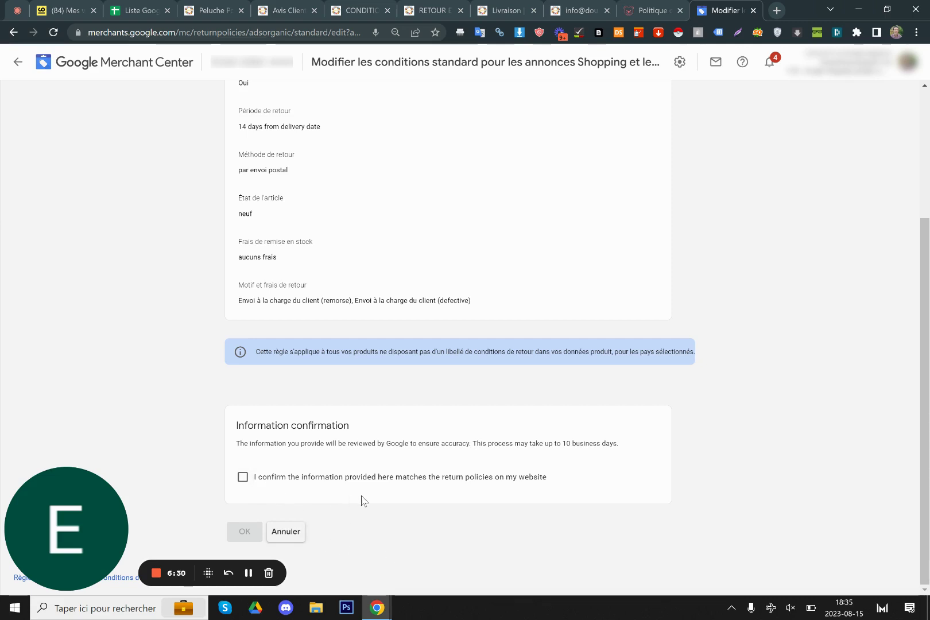
{"action": "left_click", "coordinate": [301, 535]}
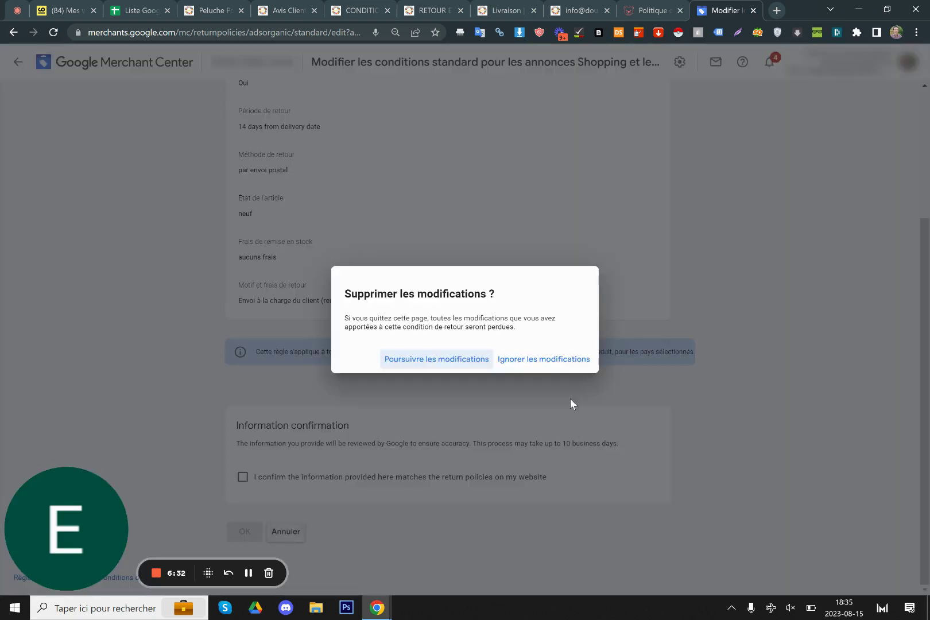
{"action": "left_click", "coordinate": [524, 362]}
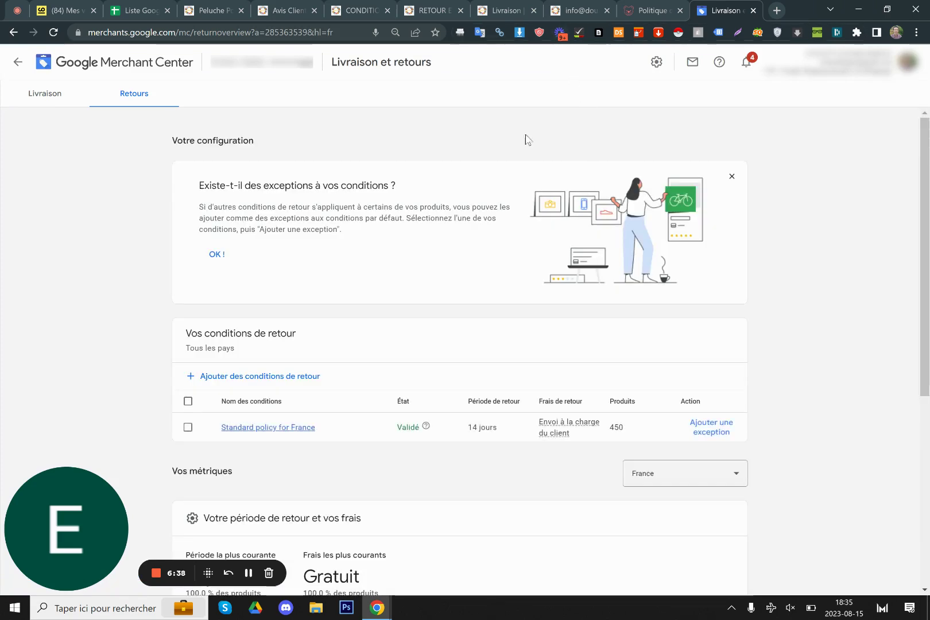
Switch to the archived Livraison page and examine its dispatch and delivery times, highlighting the delivery range.
{"action": "left_click", "coordinate": [508, 9]}
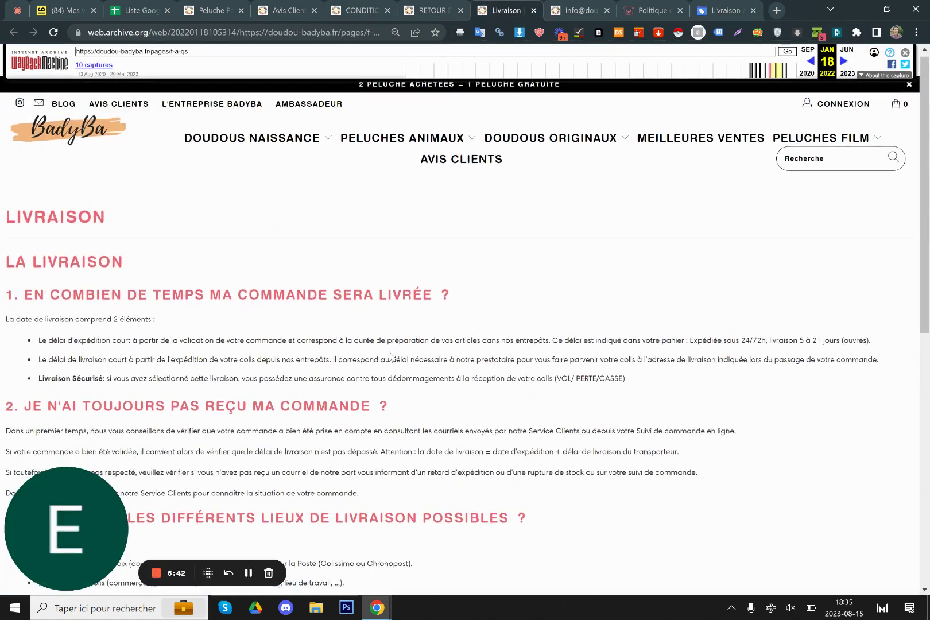
{"action": "scroll", "coordinate": [390, 356], "scroll_direction": "down", "scroll_amount": 2}
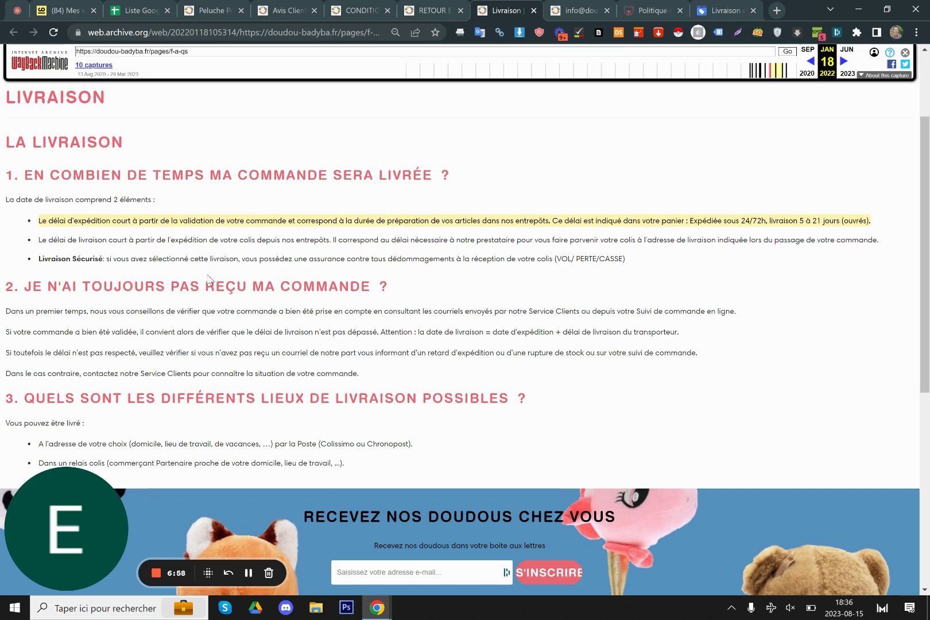
{"action": "right_click", "coordinate": [184, 302]}
{"action": "left_click", "coordinate": [121, 275]}
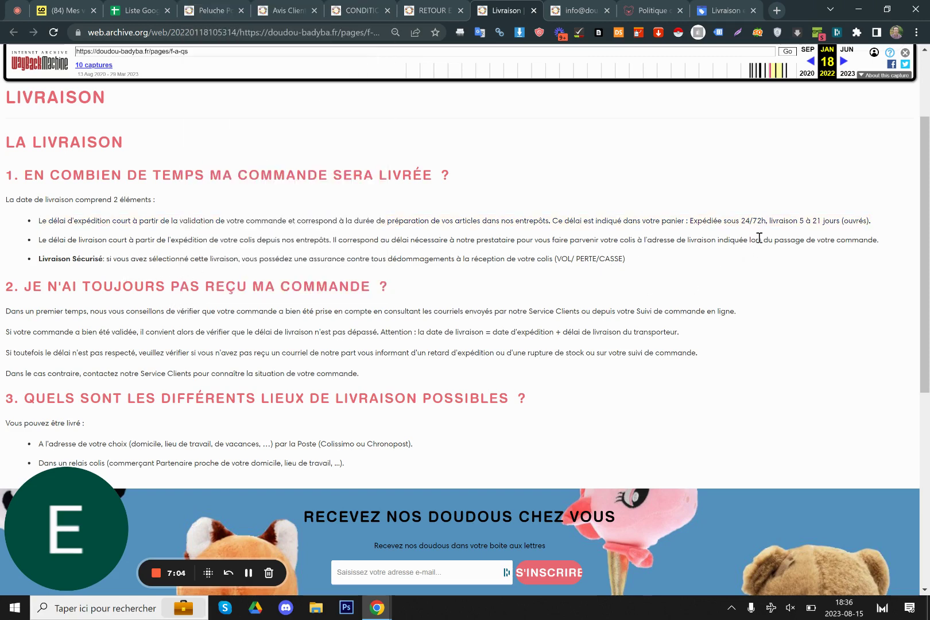
{"action": "left_click_drag", "start_coordinate": [774, 222], "coordinate": [839, 223]}
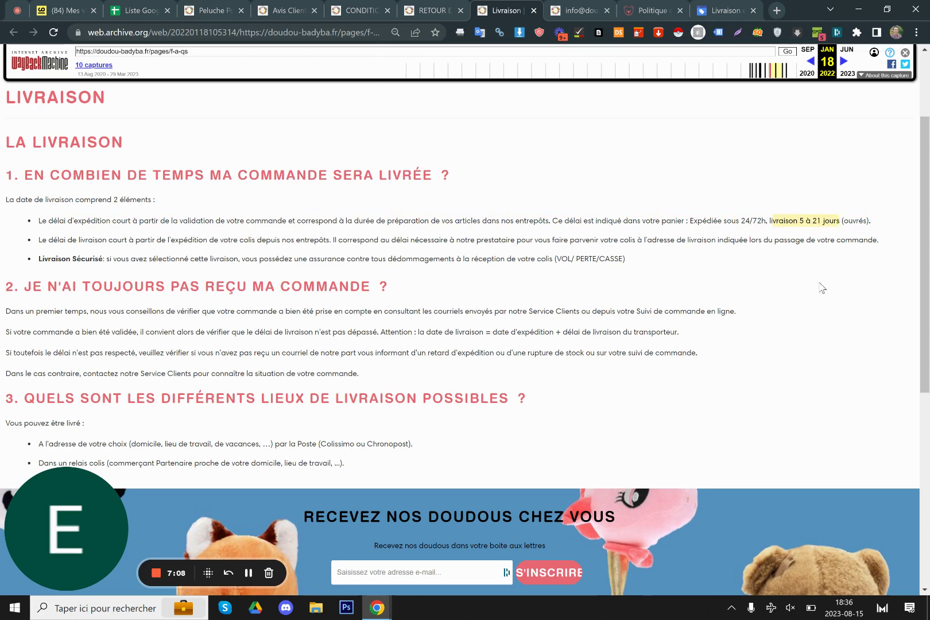
Return to Google Merchant Center and open the delivery time settings of the Livraison Offerte service.
{"action": "left_click", "coordinate": [725, 10]}
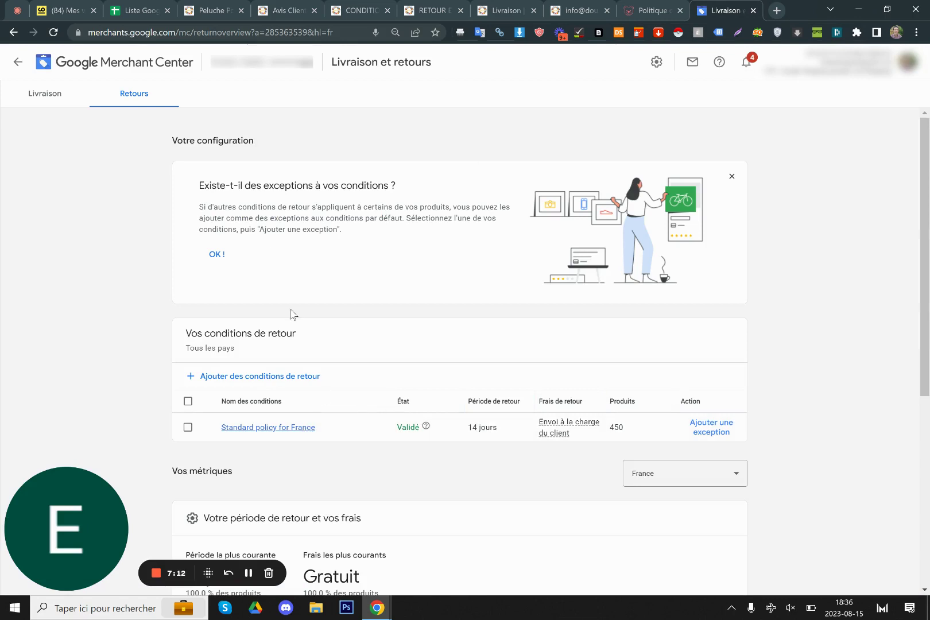
{"action": "left_click", "coordinate": [46, 93]}
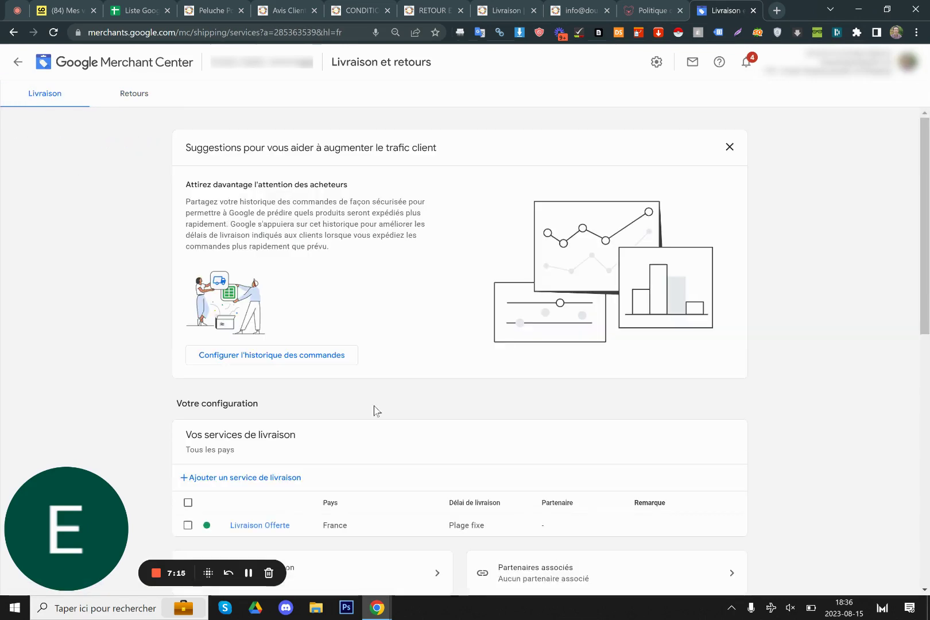
{"action": "left_click", "coordinate": [248, 528]}
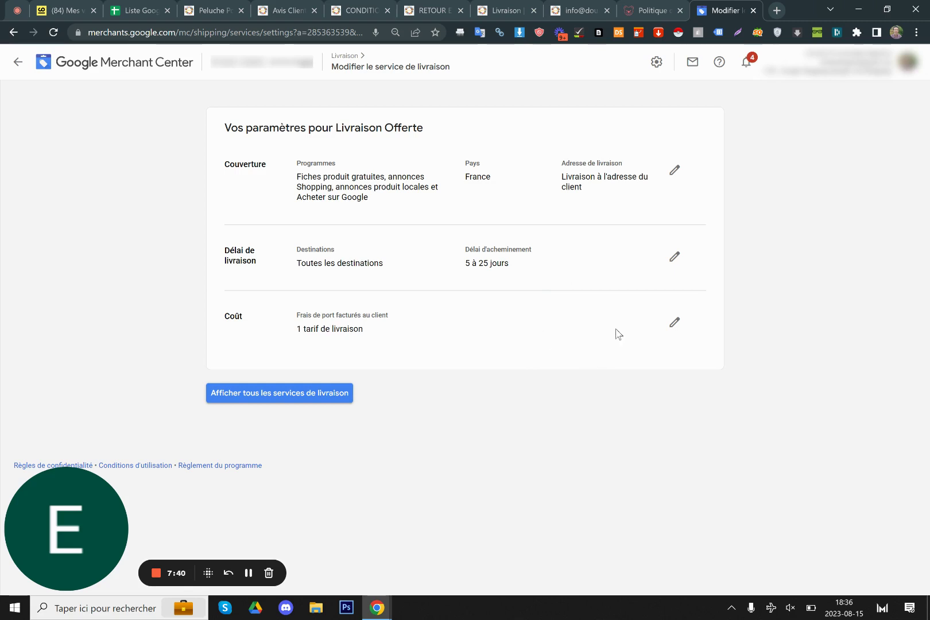
{"action": "left_click", "coordinate": [675, 257]}
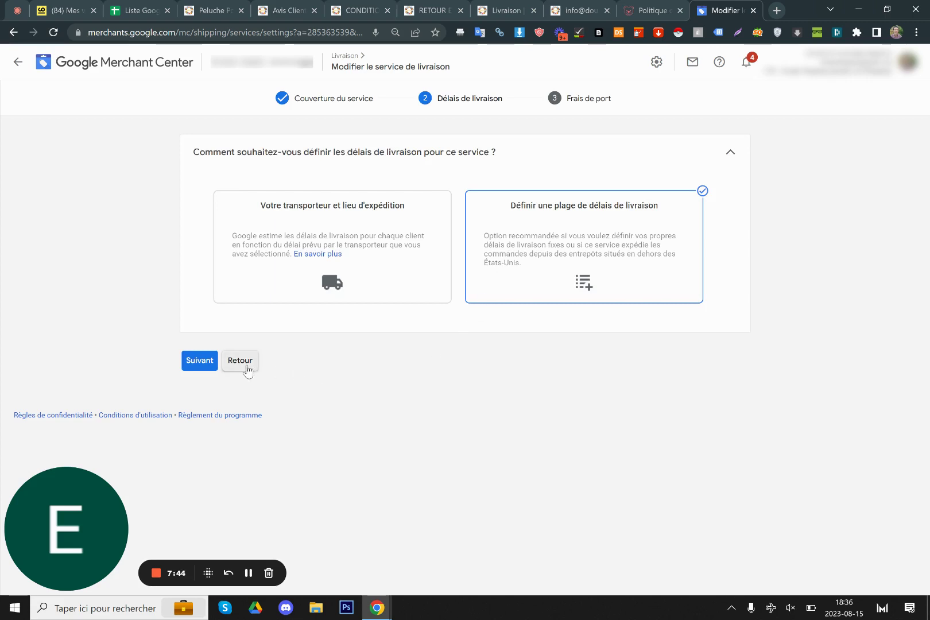
{"action": "scroll", "coordinate": [270, 390], "scroll_direction": "down", "scroll_amount": 4}
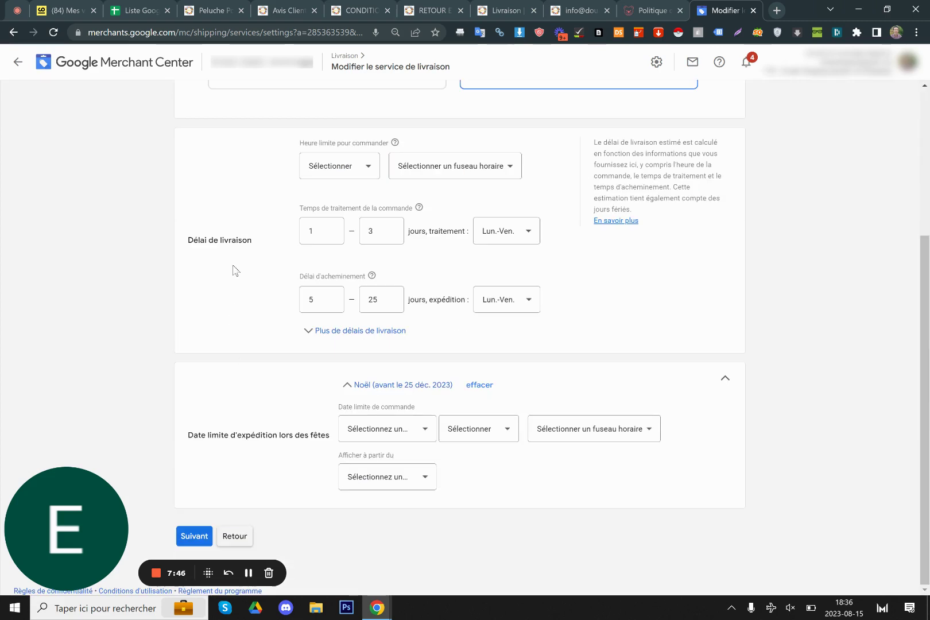
Check the order processing time and the transit time set for the Livraison Offerte service.
{"action": "left_click_drag", "start_coordinate": [175, 229], "coordinate": [391, 208]}
{"action": "left_click", "coordinate": [390, 209]}
{"action": "left_click_drag", "start_coordinate": [307, 209], "coordinate": [387, 209]}
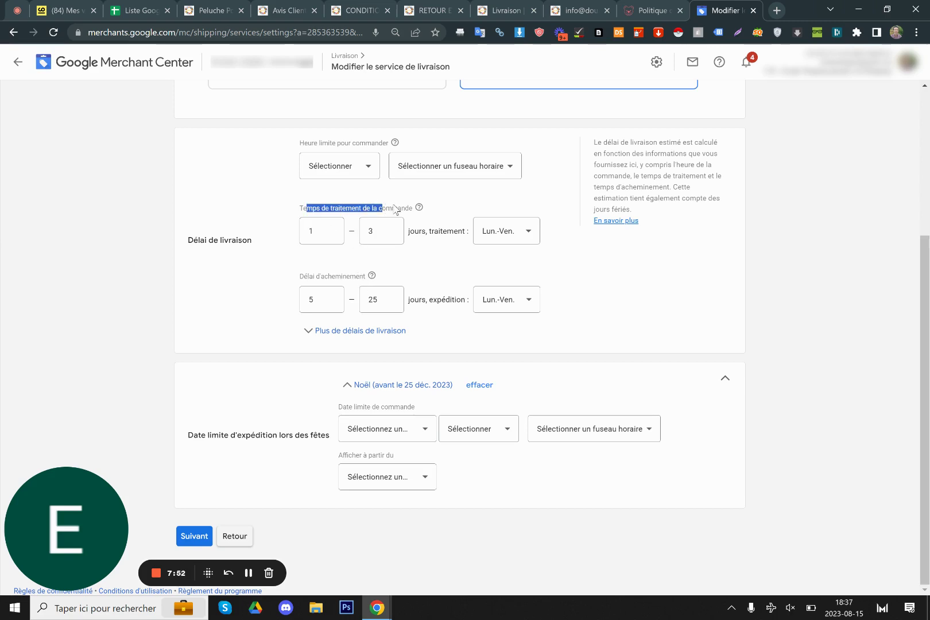
{"action": "left_click", "coordinate": [392, 208]}
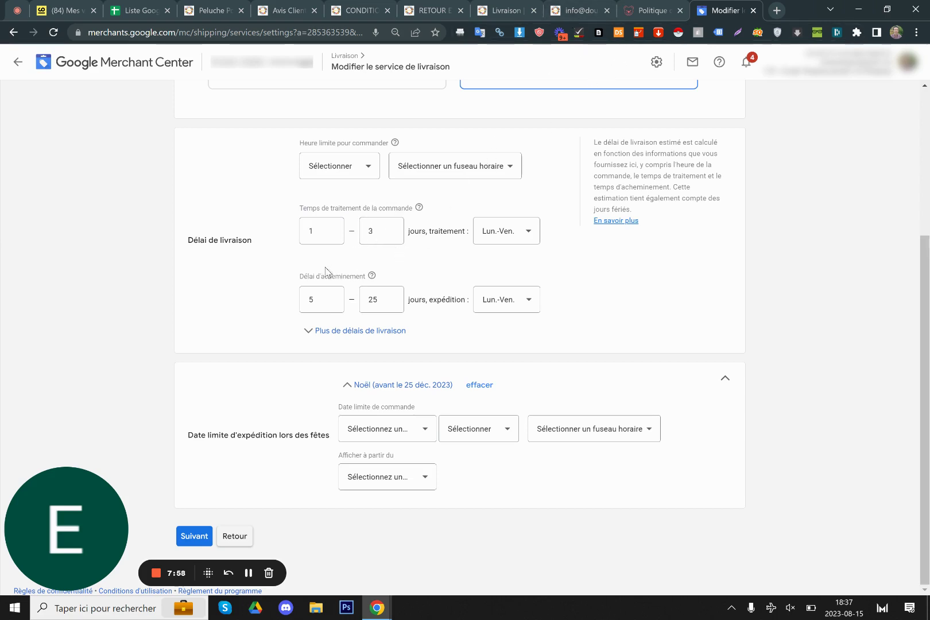
{"action": "left_click_drag", "start_coordinate": [315, 276], "coordinate": [361, 272]}
{"action": "left_click", "coordinate": [409, 274]}
{"action": "left_click", "coordinate": [567, 8]}
{"action": "left_click", "coordinate": [453, 8]}
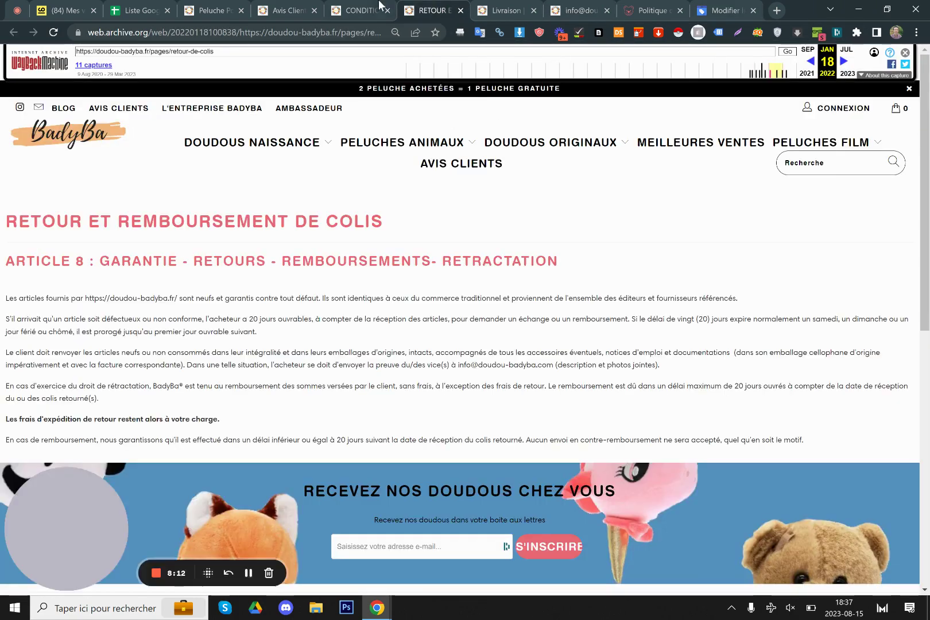
{"action": "left_click", "coordinate": [339, 8]}
{"action": "left_click", "coordinate": [281, 8]}
{"action": "left_click", "coordinate": [529, 6]}
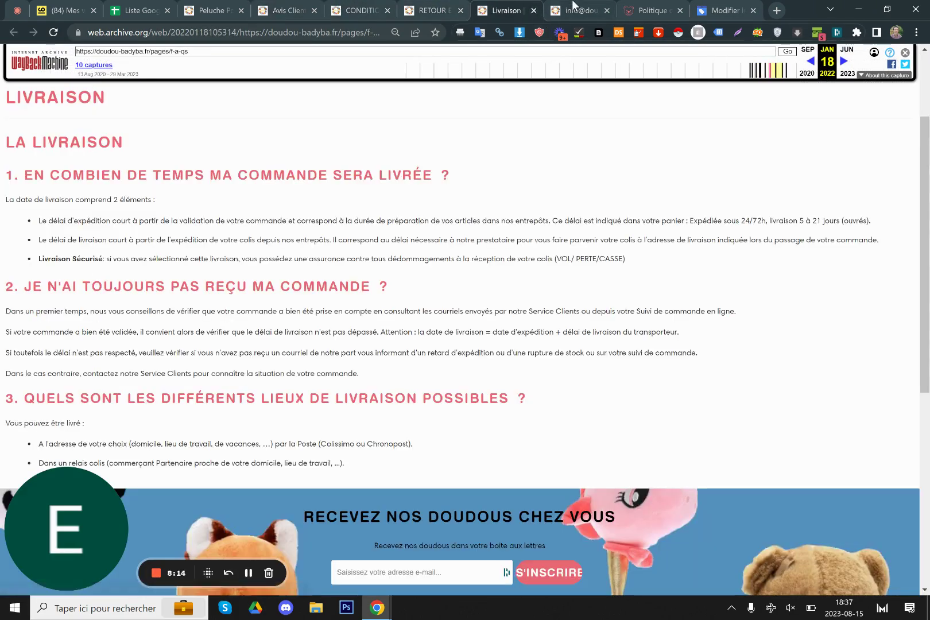
{"action": "left_click", "coordinate": [572, 8]}
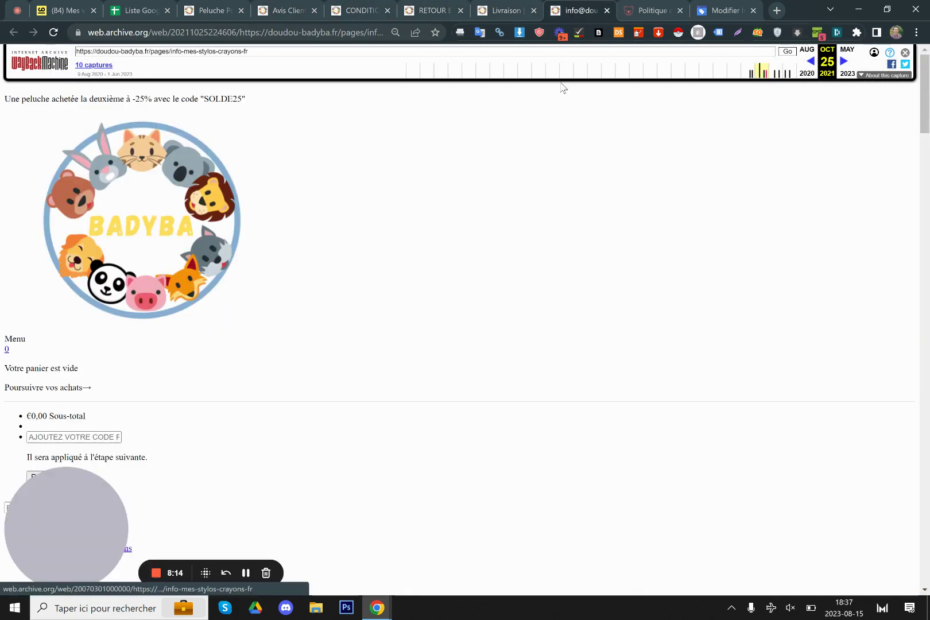
Switch to the live Doudou Badyba shop and open its Peluches Biche collection.
{"action": "left_click", "coordinate": [649, 9]}
{"action": "scroll", "coordinate": [511, 222], "scroll_direction": "up", "scroll_amount": 10}
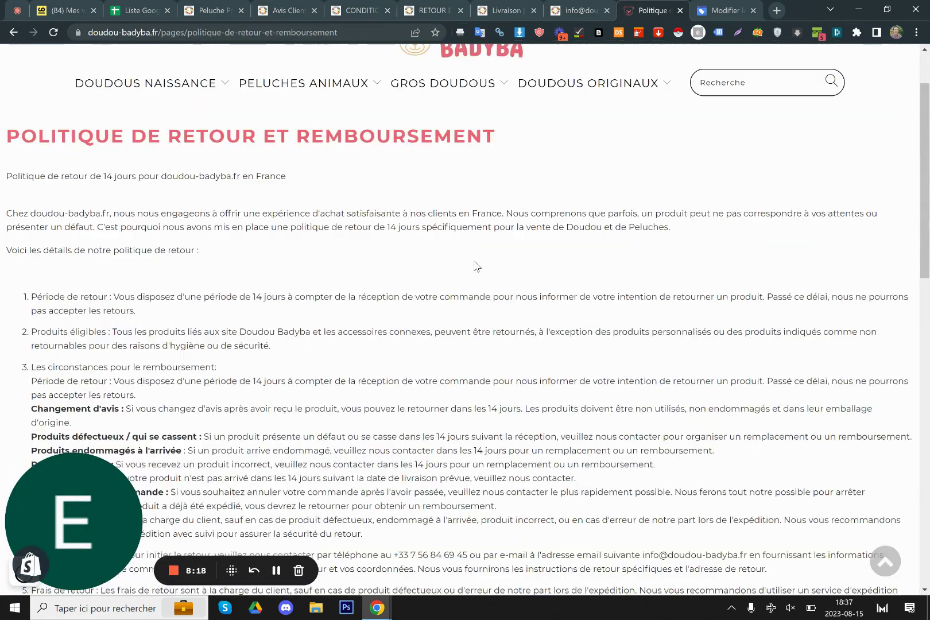
{"action": "scroll", "coordinate": [474, 266], "scroll_direction": "up", "scroll_amount": 2}
{"action": "mouse_move", "coordinate": [334, 168]}
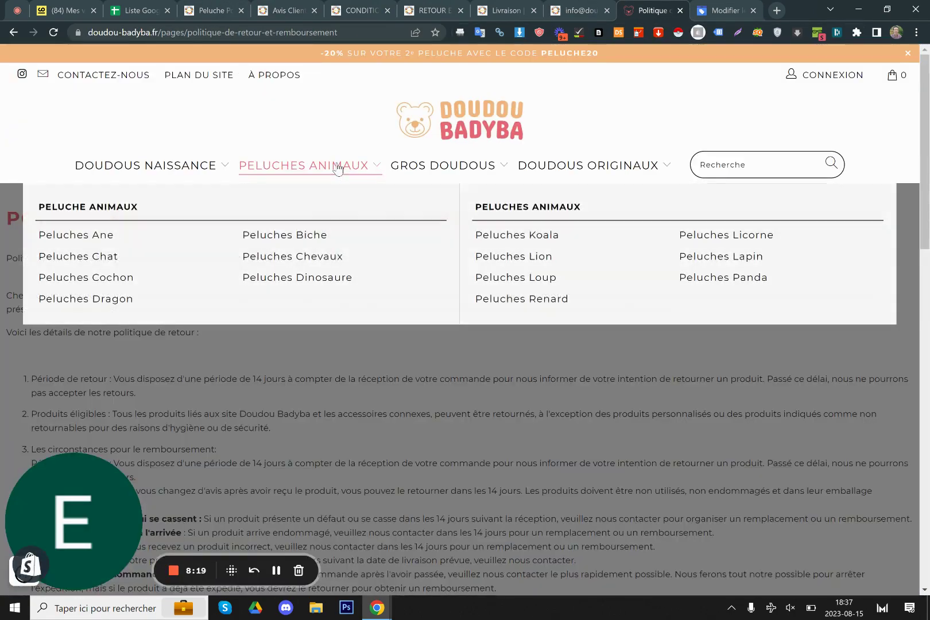
{"action": "left_click", "coordinate": [290, 240]}
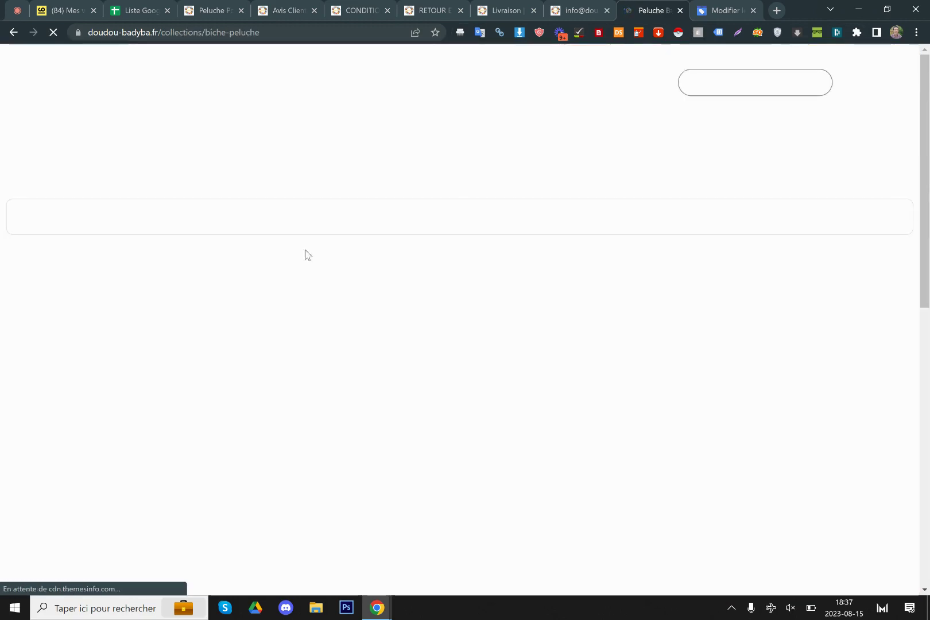
Open the Doudou Grande Biche product page from the collection.
{"action": "scroll", "coordinate": [326, 288], "scroll_direction": "down", "scroll_amount": 3}
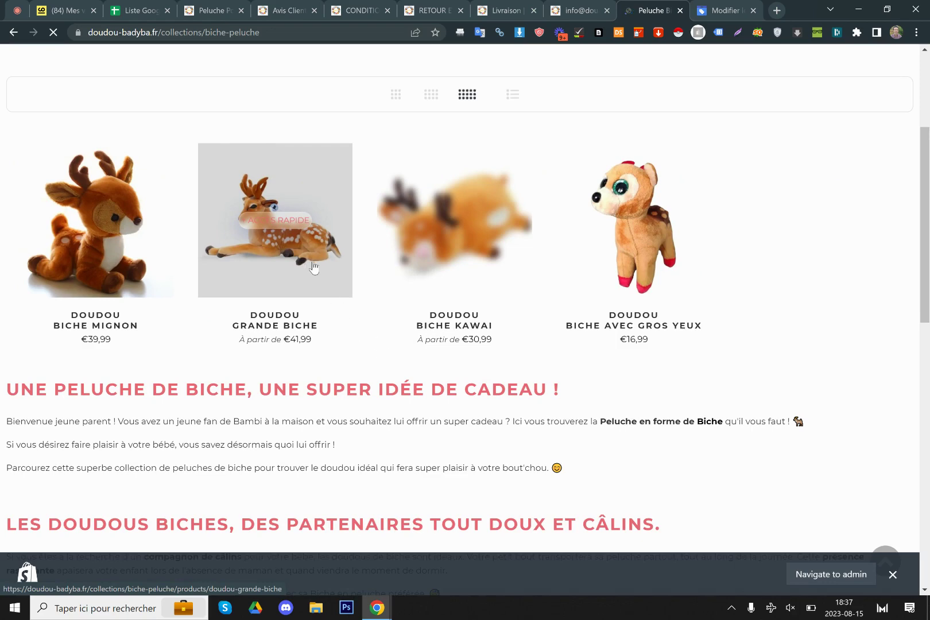
{"action": "right_click", "coordinate": [293, 258]}
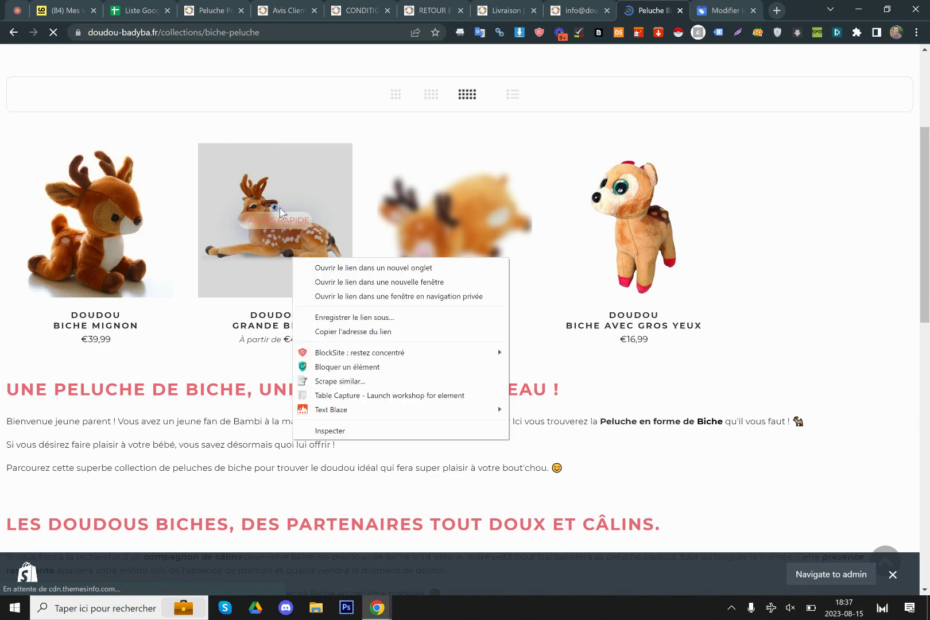
{"action": "left_click", "coordinate": [310, 210]}
{"action": "left_click", "coordinate": [348, 261]}
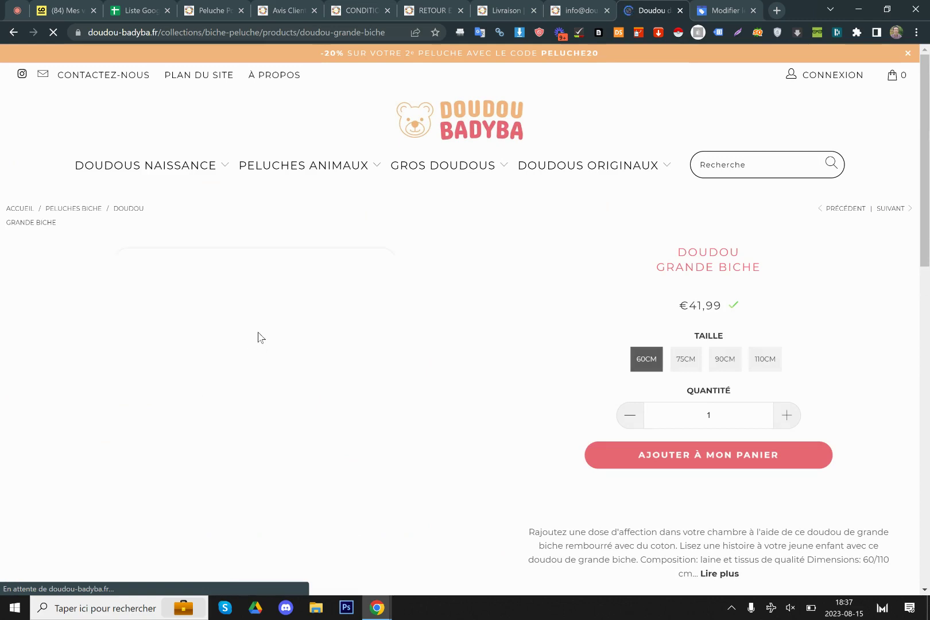
Run a Google Lens search on the Grande Biche product image and look through its visual matches.
{"action": "right_click", "coordinate": [275, 314]}
{"action": "left_click", "coordinate": [340, 393]}
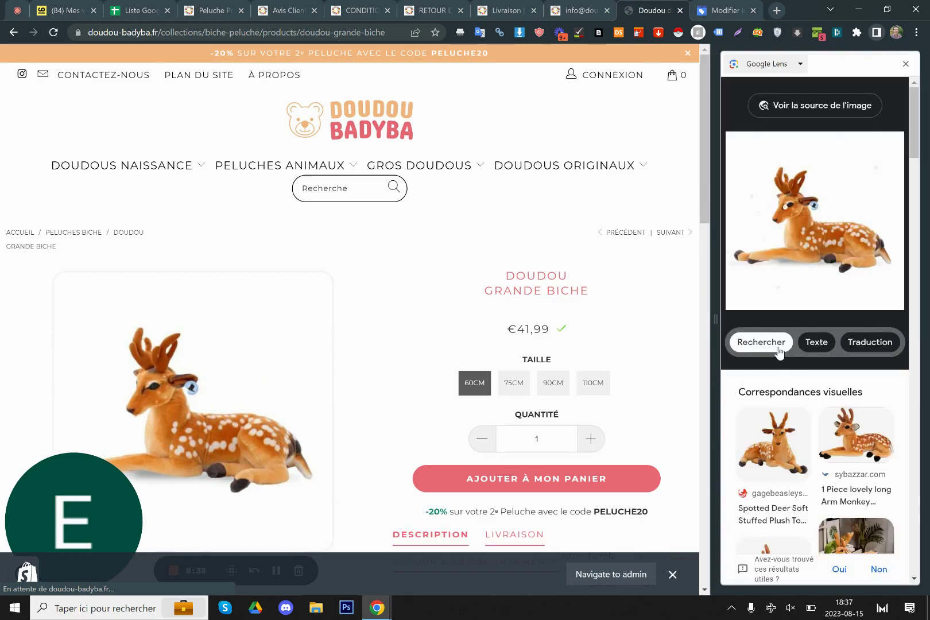
{"action": "scroll", "coordinate": [783, 353], "scroll_direction": "down", "scroll_amount": 5}
{"action": "scroll", "coordinate": [809, 349], "scroll_direction": "down", "scroll_amount": 3}
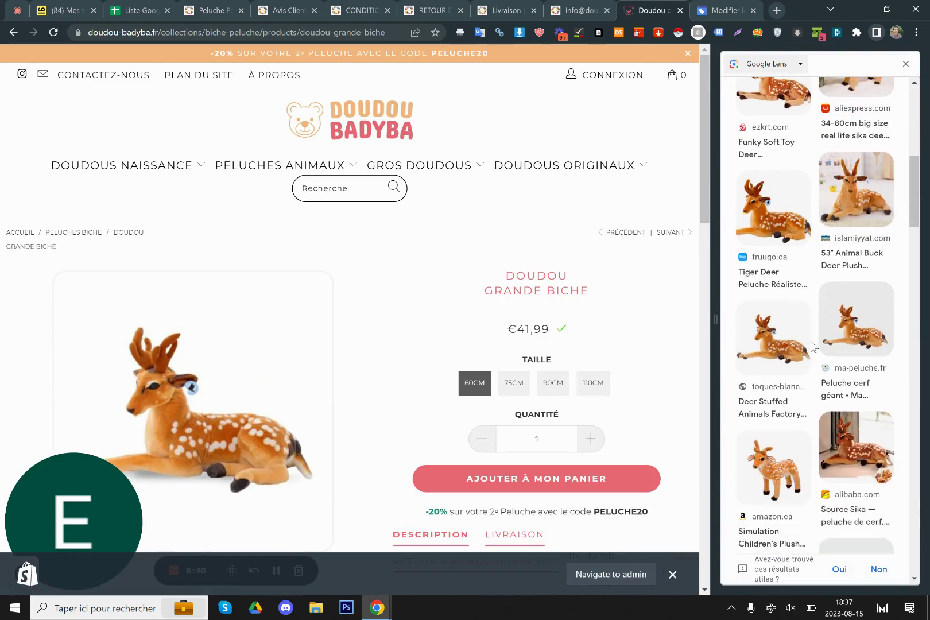
Review which other shops use similar images further down the visual matches, and close the Google Lens results.
{"action": "scroll", "coordinate": [809, 355], "scroll_direction": "up", "scroll_amount": 7}
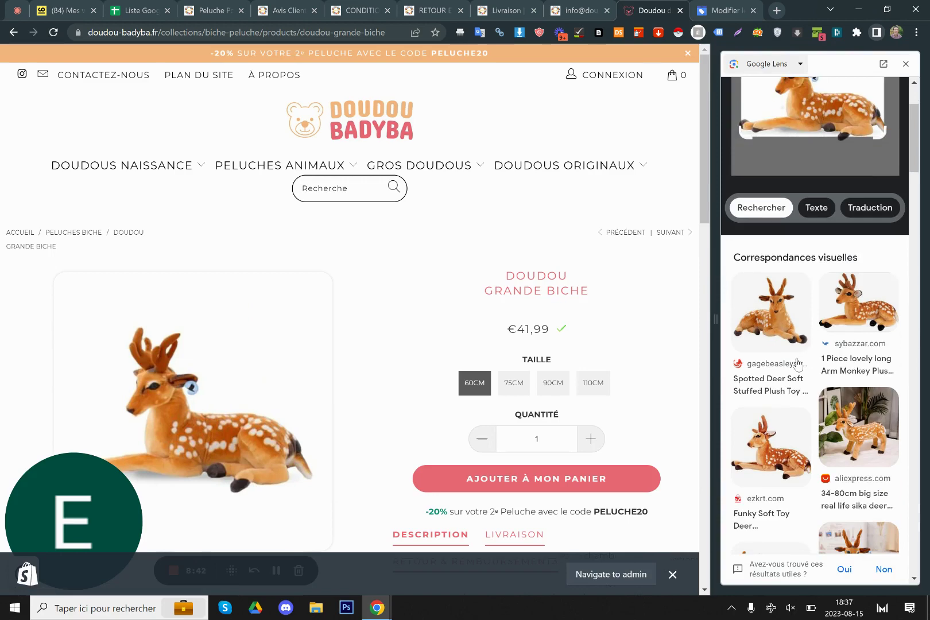
{"action": "scroll", "coordinate": [806, 358], "scroll_direction": "down", "scroll_amount": 2}
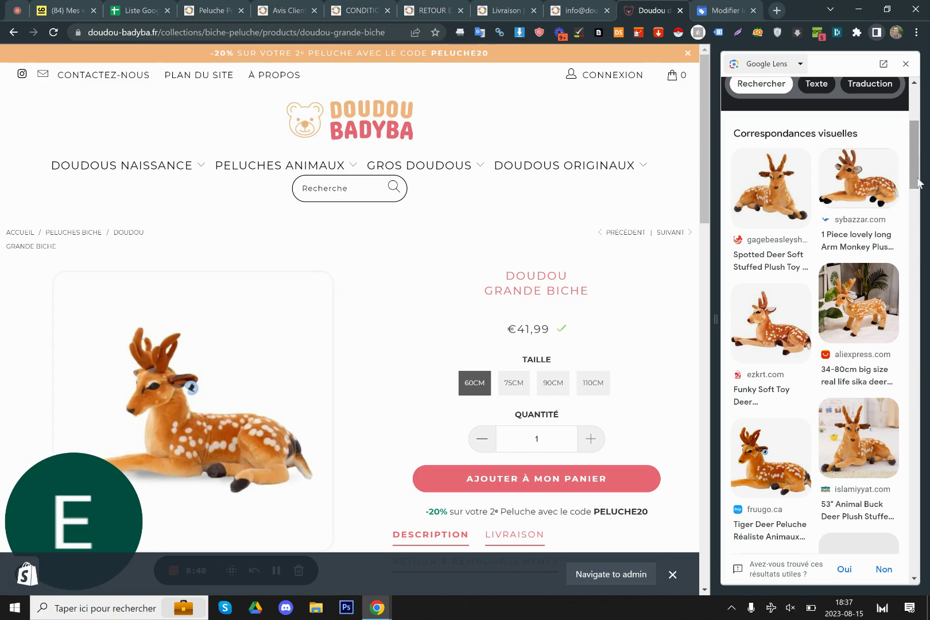
{"action": "left_click_drag", "start_coordinate": [917, 182], "coordinate": [897, 305]}
{"action": "scroll", "coordinate": [866, 293], "scroll_direction": "down", "scroll_amount": 2}
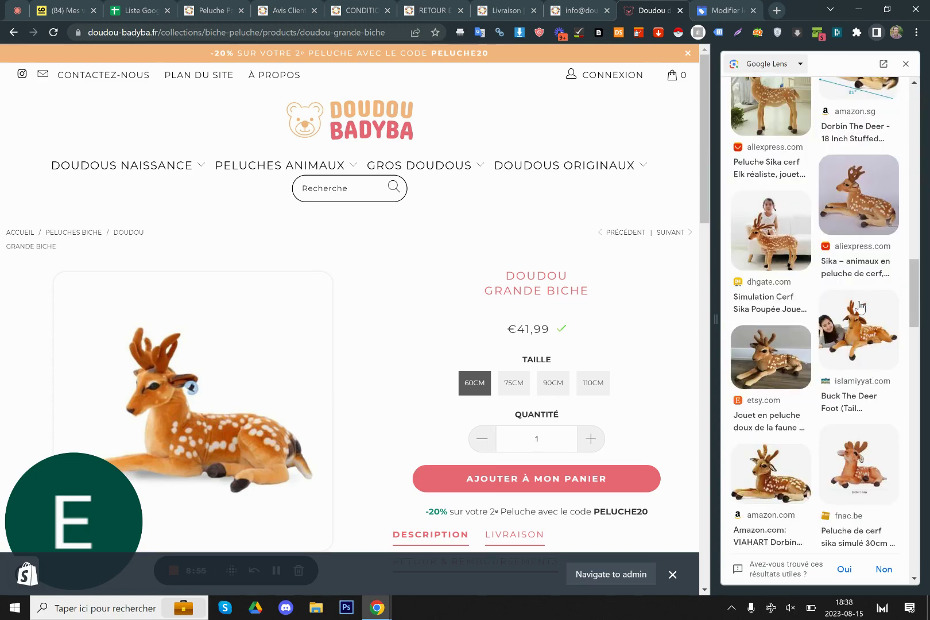
{"action": "left_click_drag", "start_coordinate": [914, 294], "coordinate": [928, 95]}
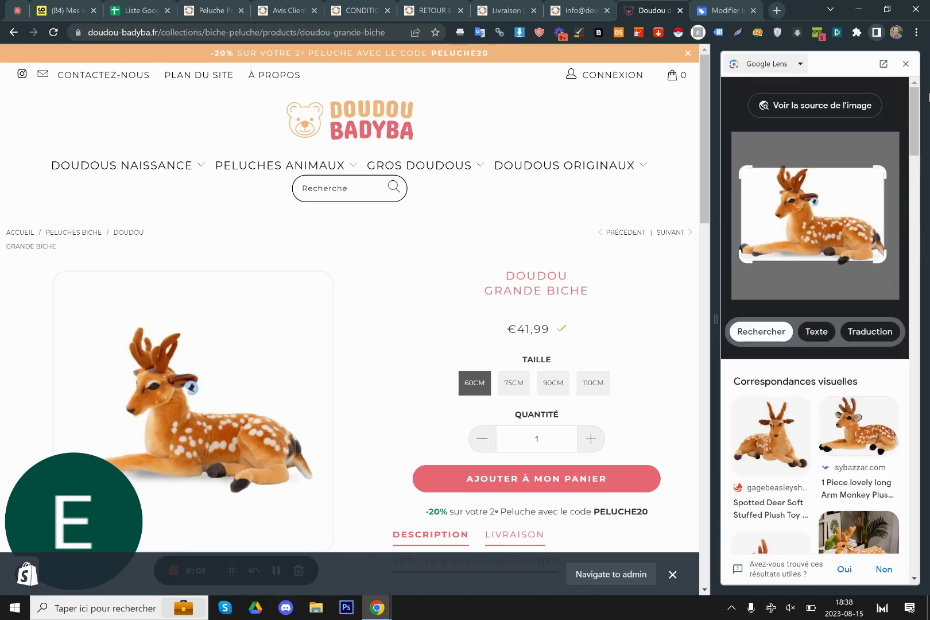
{"action": "left_click", "coordinate": [906, 64]}
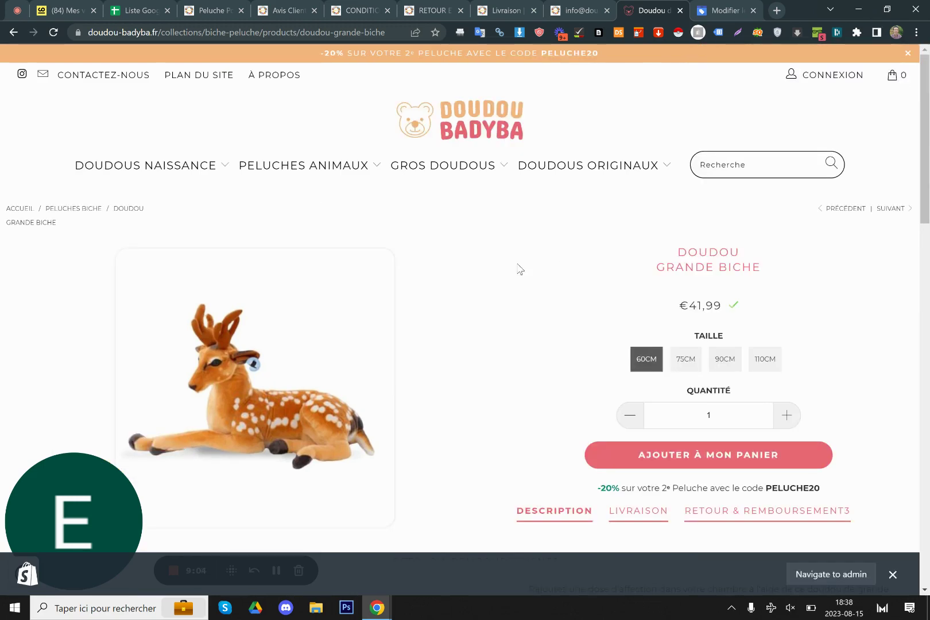
Examine the Grande Biche product page down to its description, delivery and return sections.
{"action": "scroll", "coordinate": [489, 300], "scroll_direction": "down", "scroll_amount": 3}
{"action": "scroll", "coordinate": [461, 300], "scroll_direction": "up", "scroll_amount": 3}
{"action": "scroll", "coordinate": [461, 299], "scroll_direction": "down", "scroll_amount": 4}
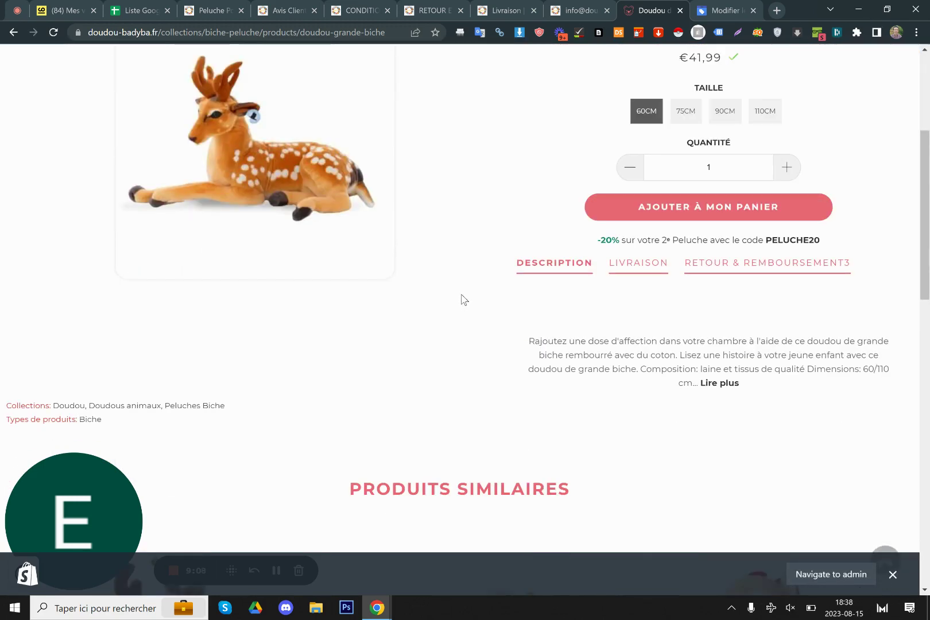
{"action": "scroll", "coordinate": [325, 354], "scroll_direction": "up", "scroll_amount": 3}
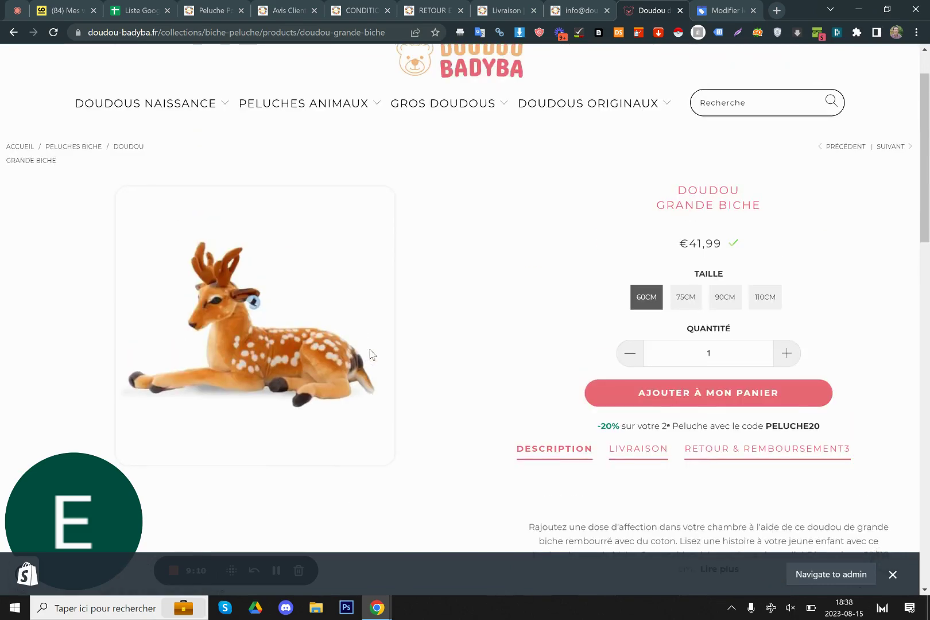
{"action": "scroll", "coordinate": [471, 354], "scroll_direction": "down", "scroll_amount": 5}
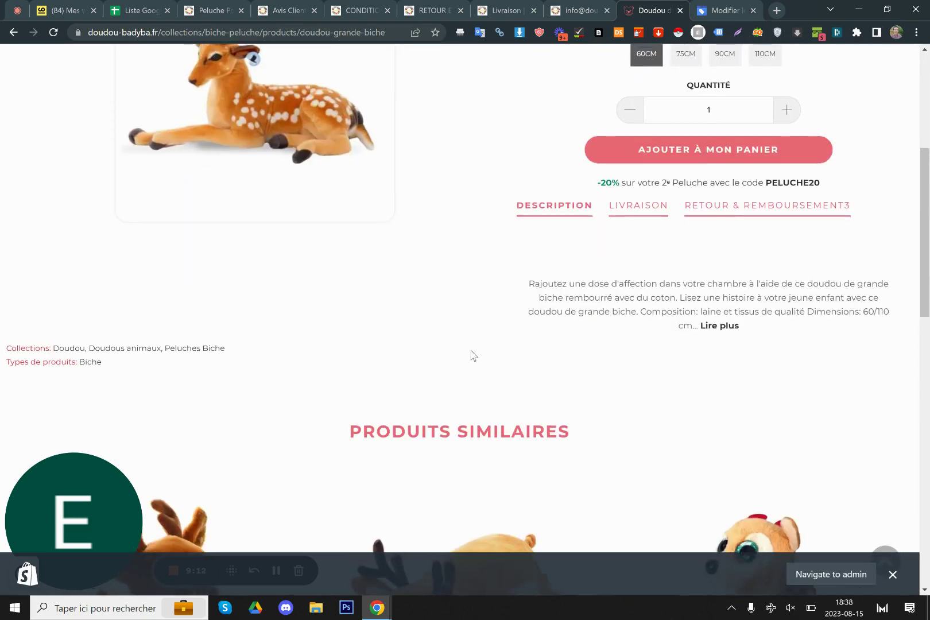
{"action": "scroll", "coordinate": [474, 353], "scroll_direction": "up", "scroll_amount": 6}
{"action": "scroll", "coordinate": [481, 343], "scroll_direction": "down", "scroll_amount": 2}
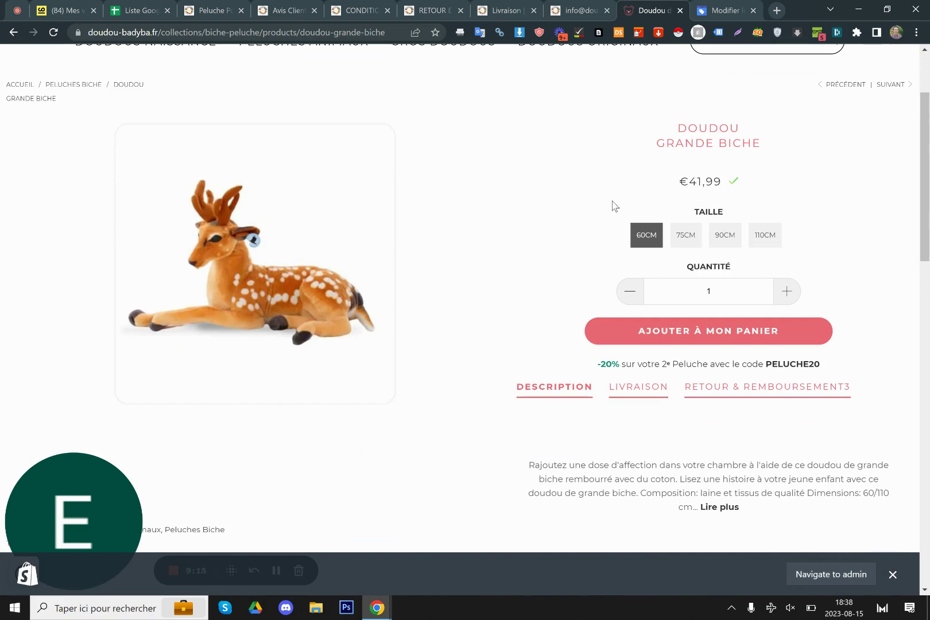
Return to the archived Livraison page and read how it defines the delivery delay.
{"action": "left_click", "coordinate": [600, 8]}
{"action": "left_click", "coordinate": [519, 11]}
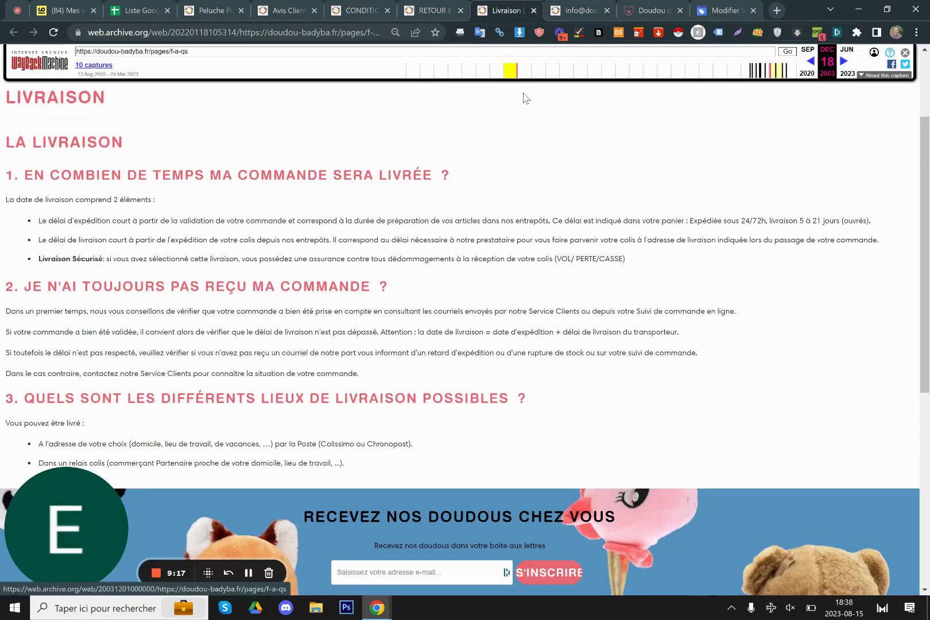
{"action": "double_click", "coordinate": [428, 240]}
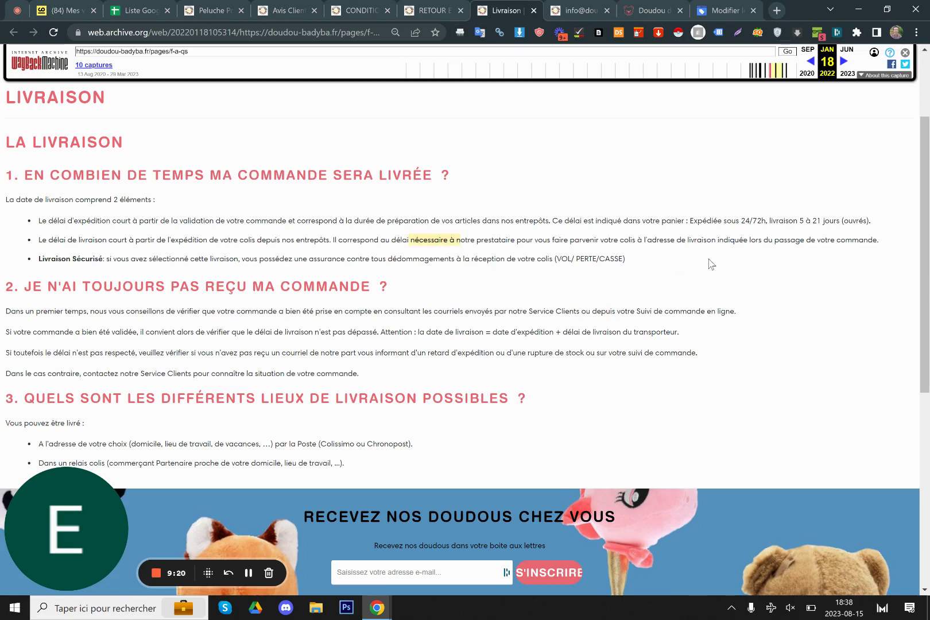
{"action": "left_click_drag", "start_coordinate": [709, 262], "coordinate": [246, 251]}
{"action": "left_click", "coordinate": [246, 251]}
{"action": "triple_click", "coordinate": [67, 236]}
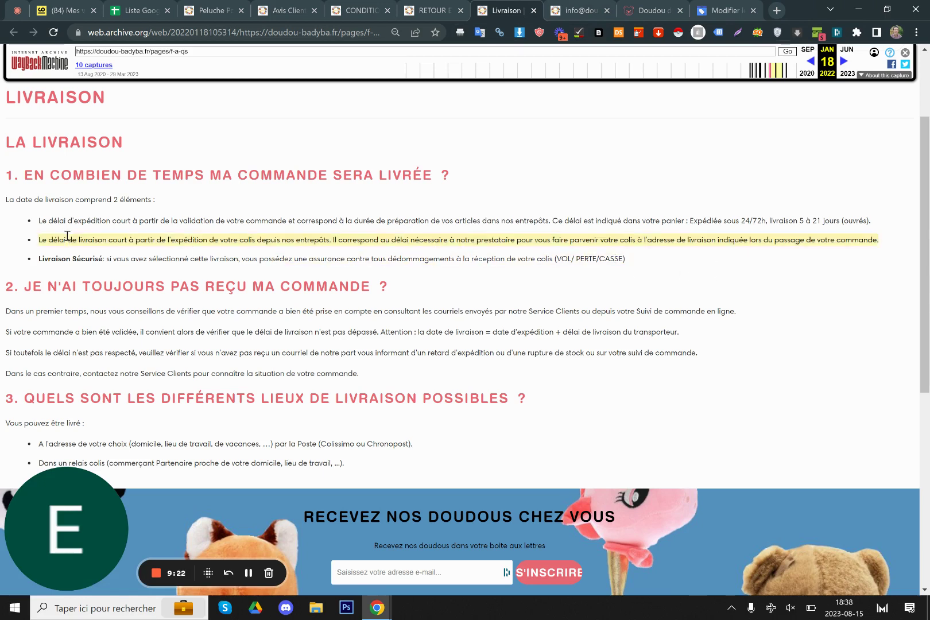
{"action": "left_click", "coordinate": [129, 256]}
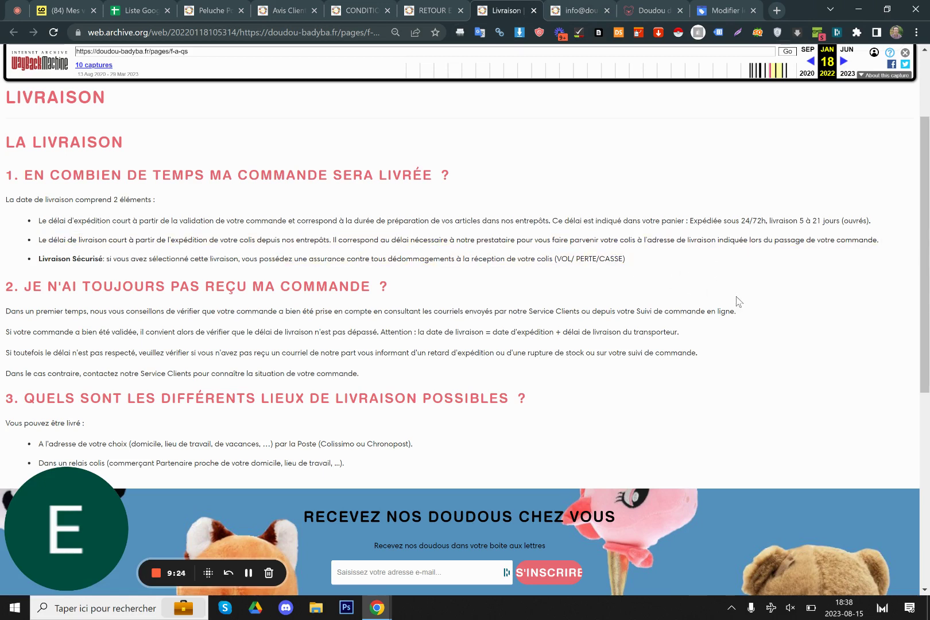
Highlight the 5 à 21 delivery time on the archived page and compare the shipping-delay and Livraison Sécurisé bullets.
{"action": "left_click_drag", "start_coordinate": [798, 221], "coordinate": [826, 221]}
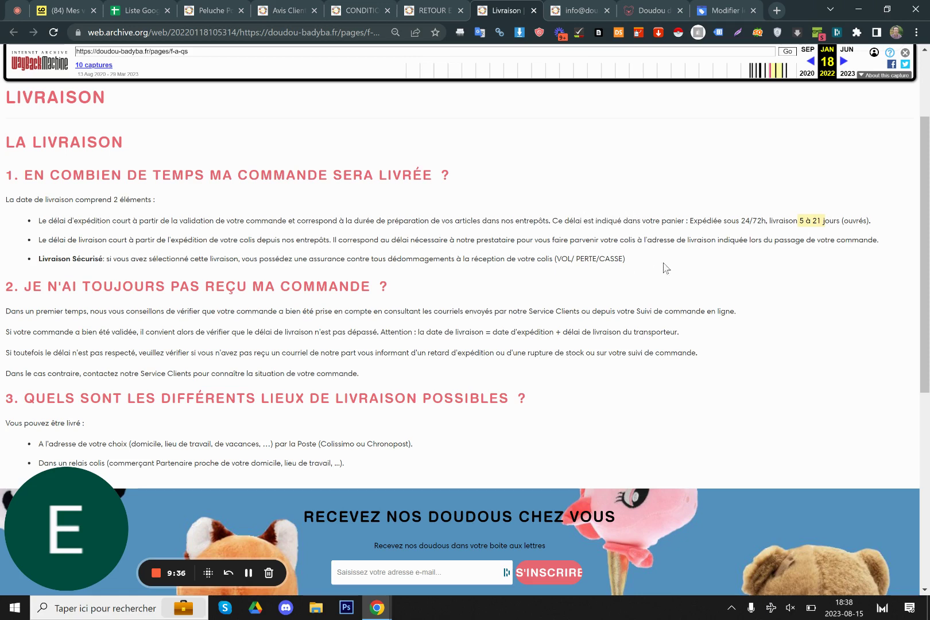
{"action": "left_click_drag", "start_coordinate": [663, 267], "coordinate": [266, 259]}
{"action": "left_click", "coordinate": [230, 274]}
{"action": "double_click", "coordinate": [223, 258]}
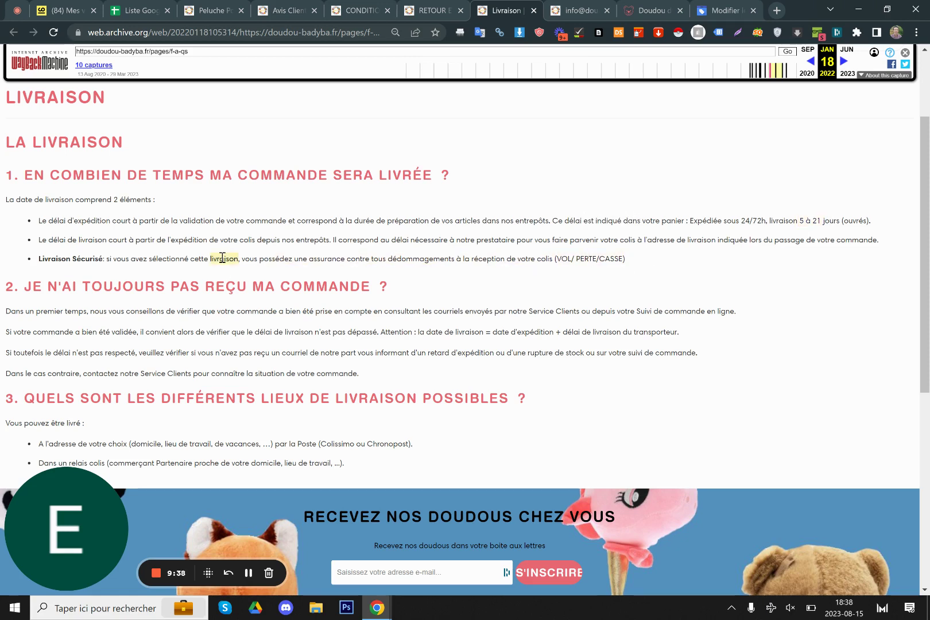
{"action": "triple_click", "coordinate": [223, 258]}
{"action": "left_click", "coordinate": [682, 253]}
{"action": "left_click_drag", "start_coordinate": [120, 224], "coordinate": [586, 224]}
{"action": "triple_click", "coordinate": [600, 224]}
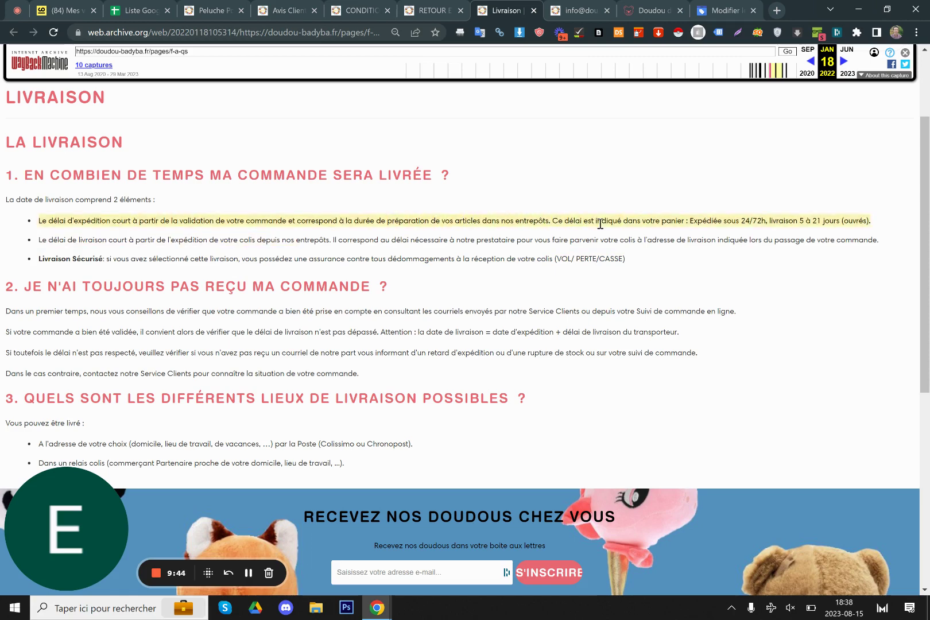
Review the archived page's Livraison Sécurisé insurance clause and its section on orders not yet received.
{"action": "triple_click", "coordinate": [650, 256]}
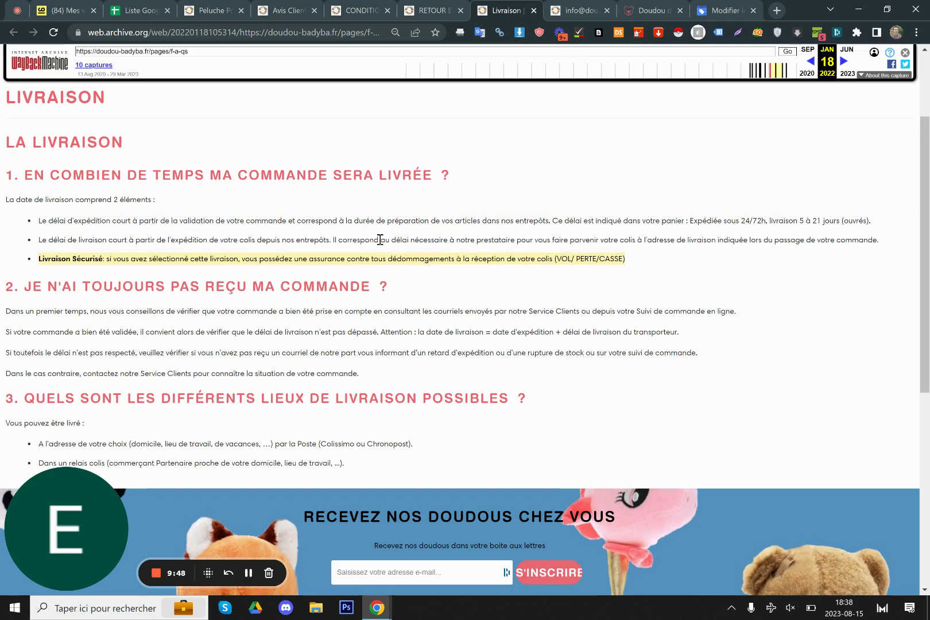
{"action": "left_click_drag", "start_coordinate": [290, 221], "coordinate": [359, 225]}
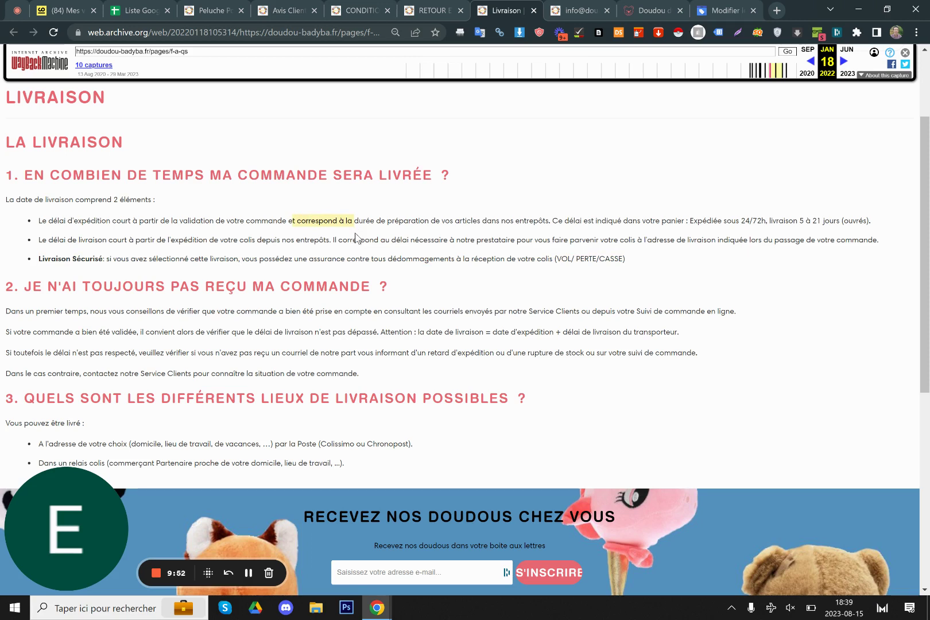
{"action": "left_click_drag", "start_coordinate": [58, 257], "coordinate": [339, 258]}
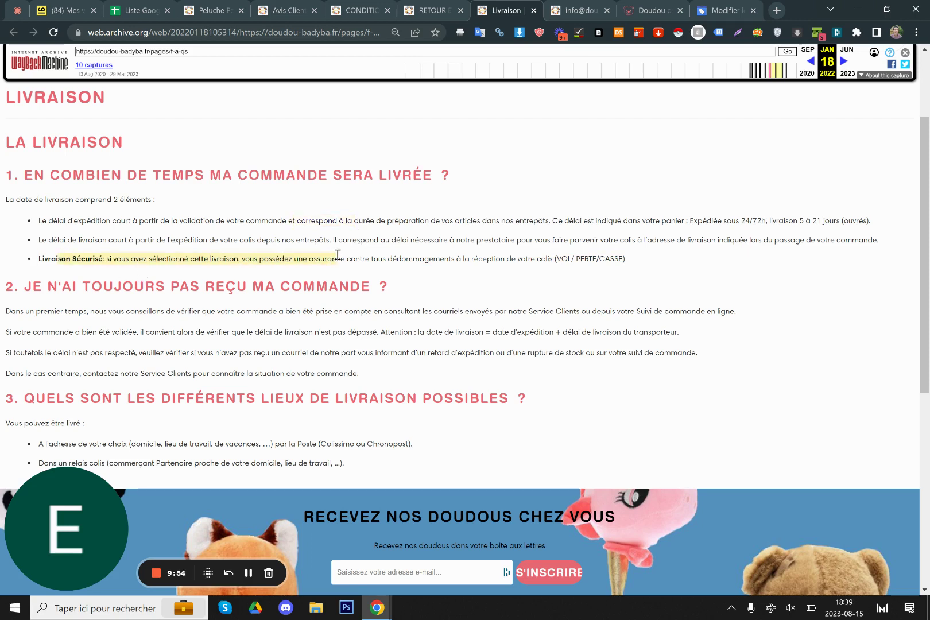
{"action": "left_click", "coordinate": [343, 256]}
{"action": "triple_click", "coordinate": [342, 257]}
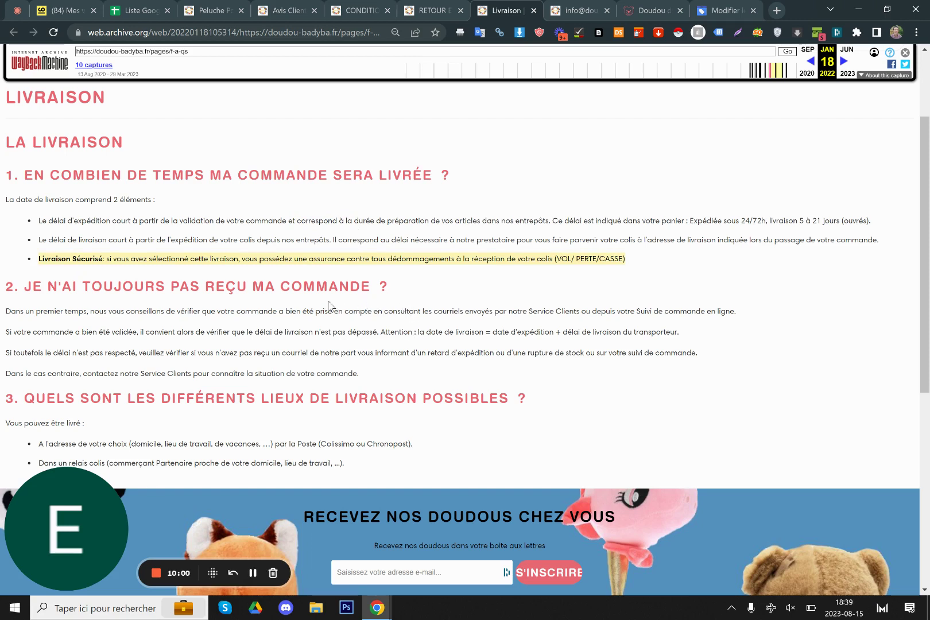
{"action": "double_click", "coordinate": [277, 352]}
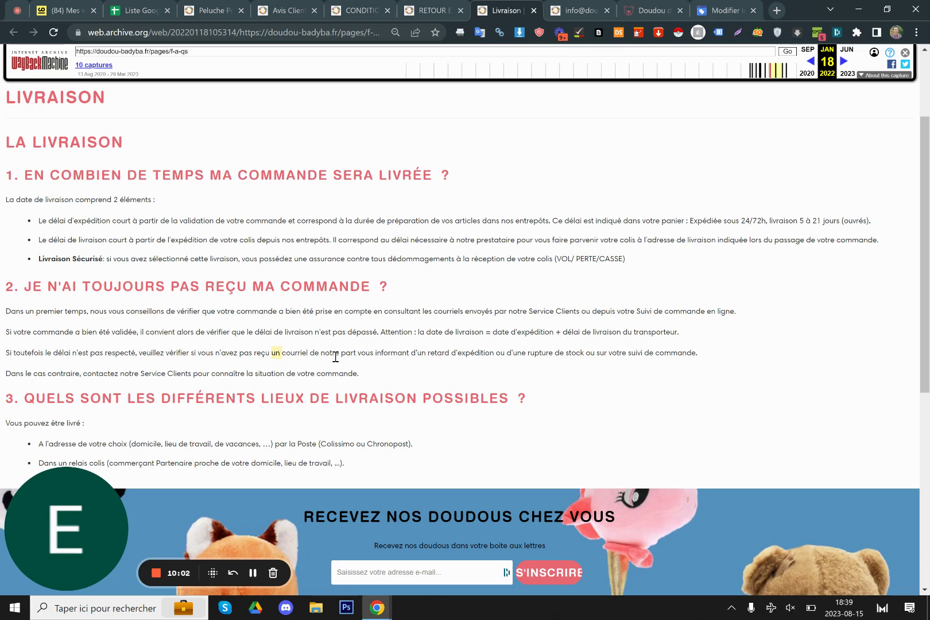
Open the live shop's Politique de Livraison page from the product page footer.
{"action": "left_click", "coordinate": [652, 11]}
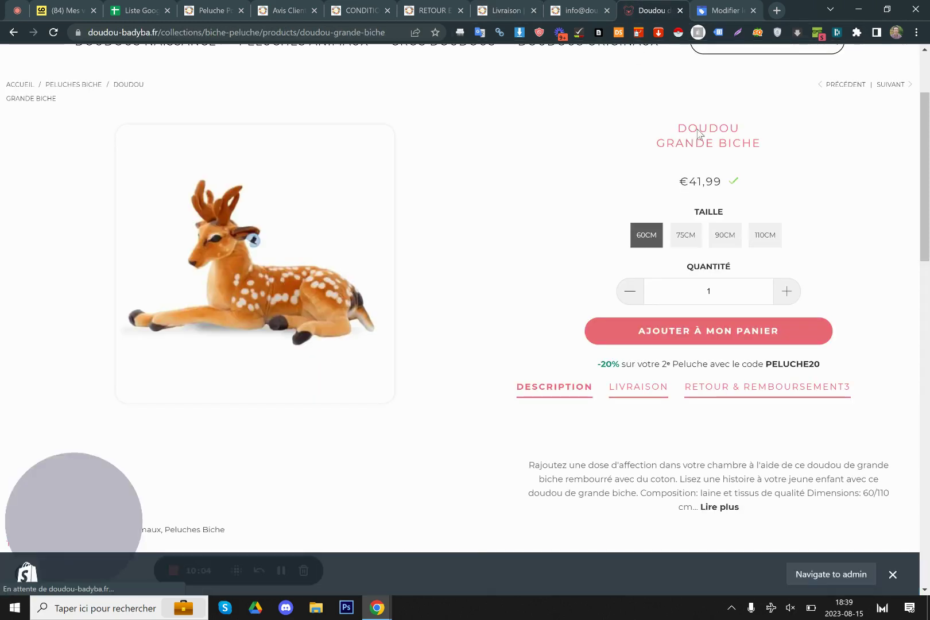
{"action": "scroll", "coordinate": [253, 227], "scroll_direction": "down", "scroll_amount": 15}
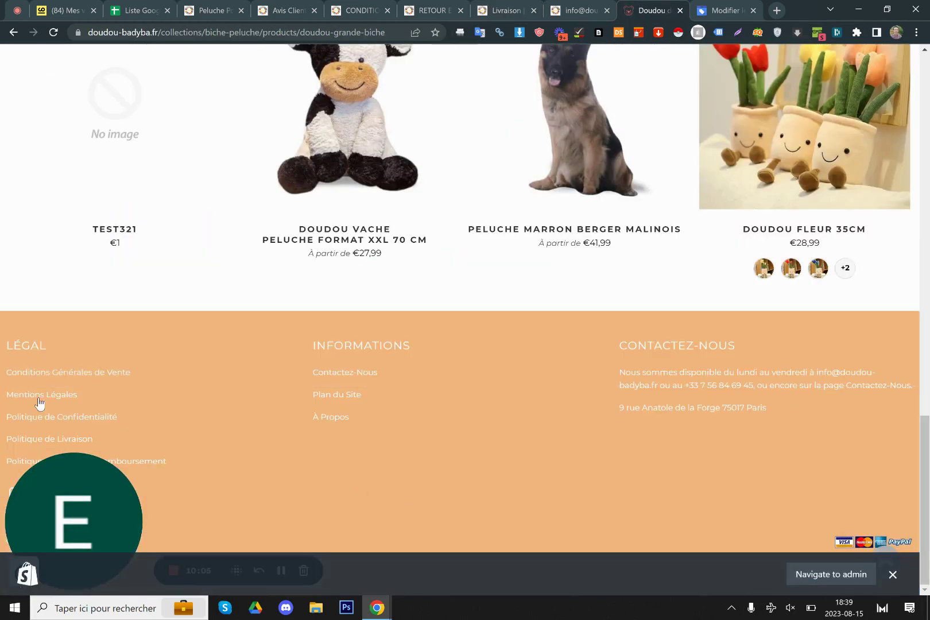
{"action": "left_click", "coordinate": [38, 441]}
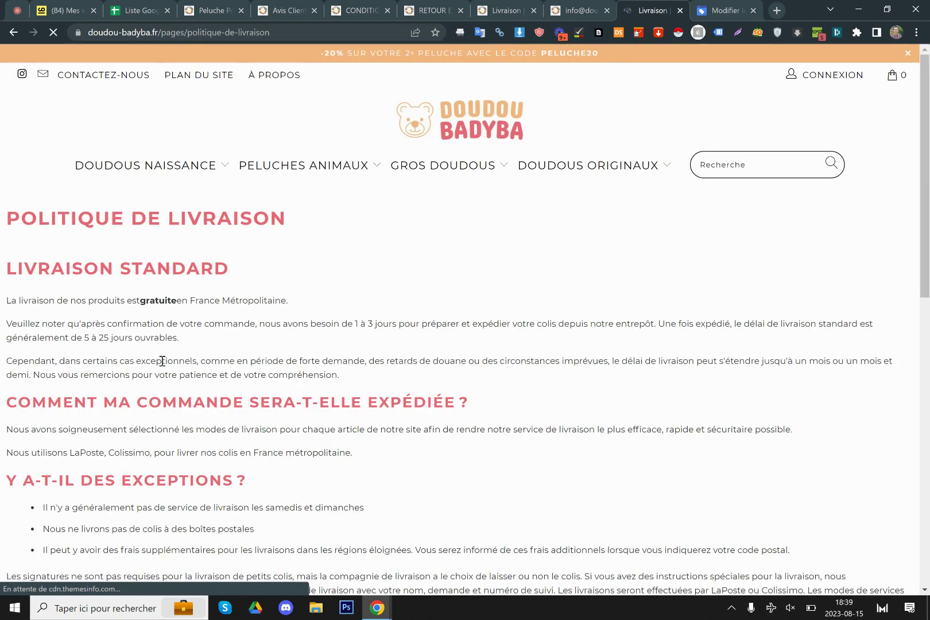
Examine the free-delivery, order-preparation and standard delivery times in the Livraison Standard section.
{"action": "left_click_drag", "start_coordinate": [86, 323], "coordinate": [410, 343]}
{"action": "left_click", "coordinate": [410, 338]}
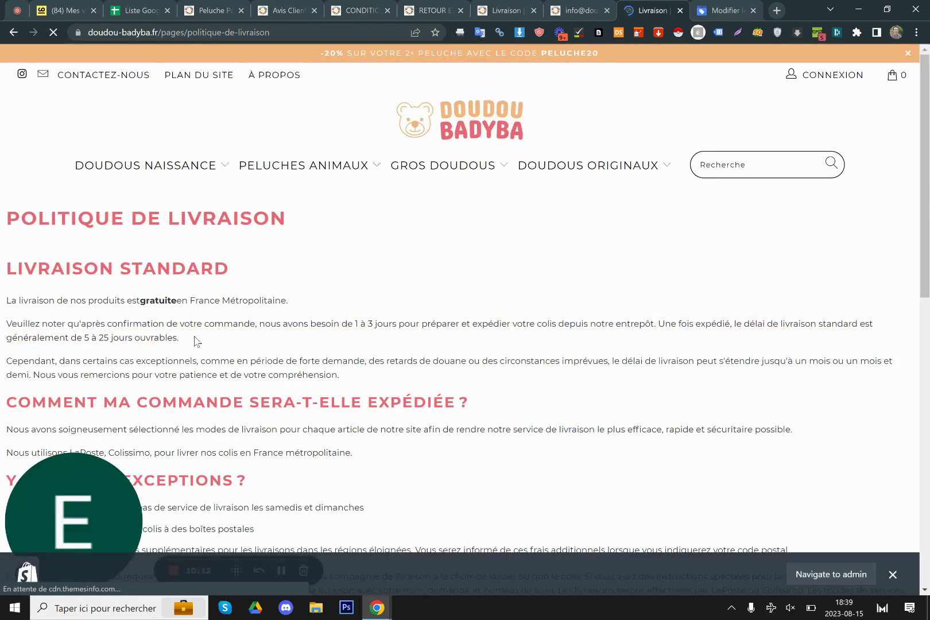
{"action": "left_click_drag", "start_coordinate": [195, 338], "coordinate": [96, 337]}
{"action": "left_click", "coordinate": [96, 337]}
{"action": "triple_click", "coordinate": [191, 340]}
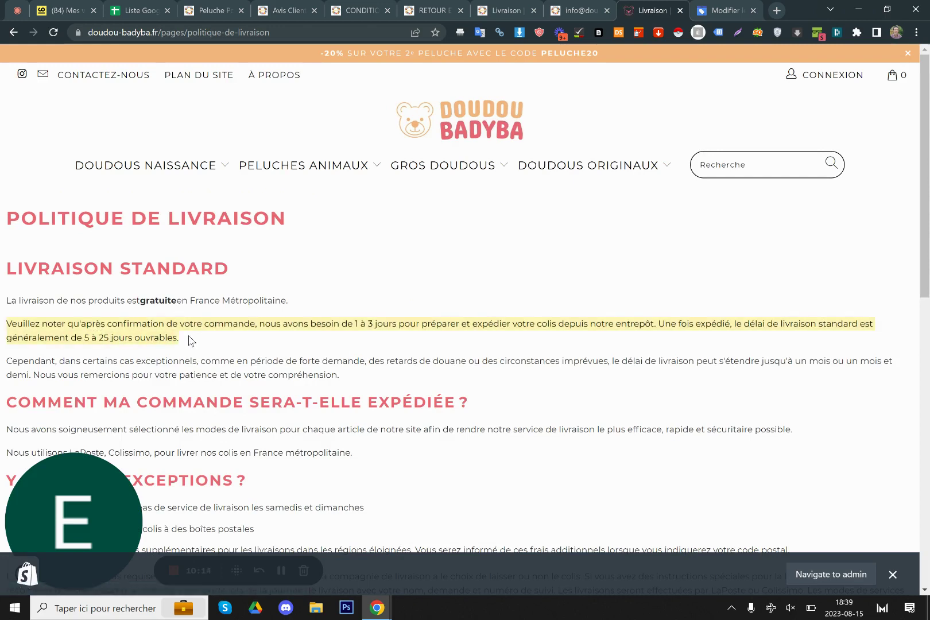
{"action": "triple_click", "coordinate": [138, 300]}
{"action": "left_click", "coordinate": [210, 314]}
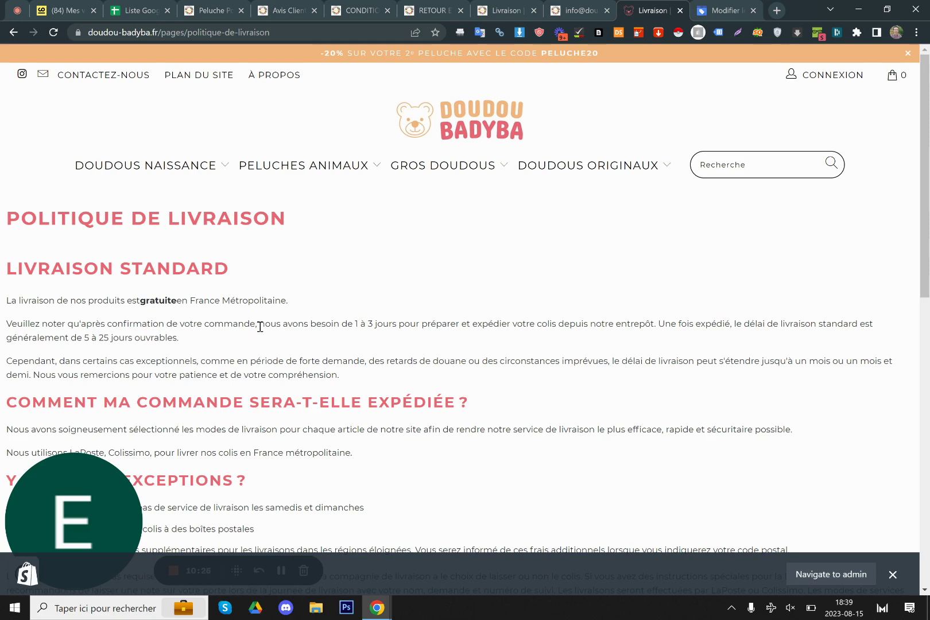
{"action": "left_click_drag", "start_coordinate": [259, 320], "coordinate": [289, 345]}
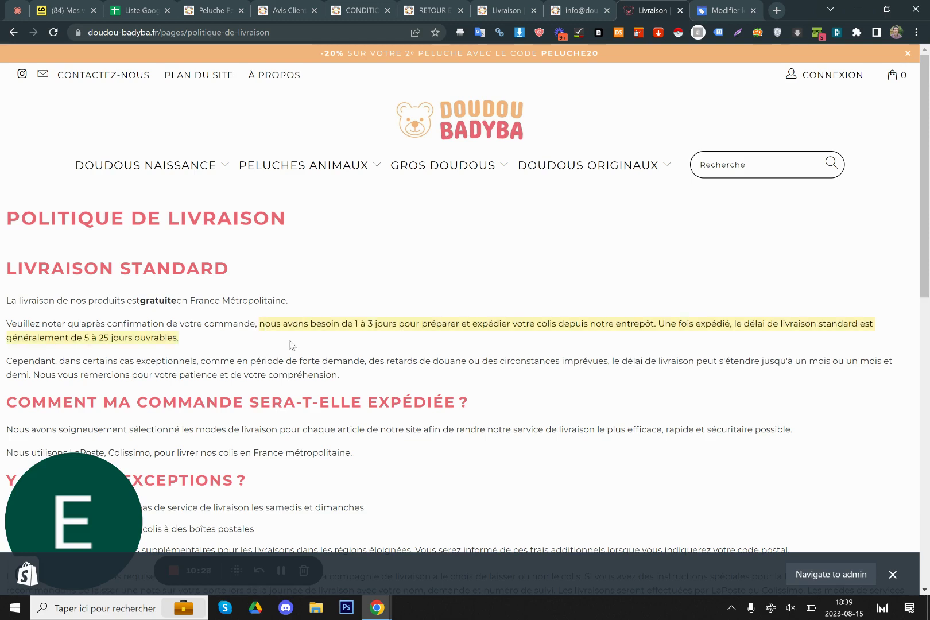
Dismiss the Shopify admin bar covering the delivery policy page.
{"action": "left_click_drag", "start_coordinate": [926, 212], "coordinate": [929, 251]}
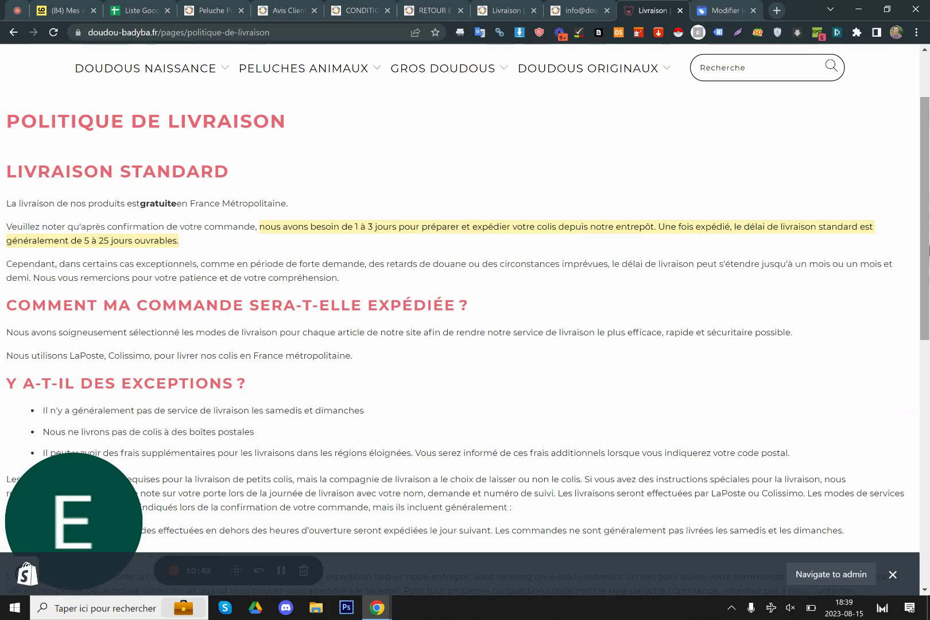
{"action": "left_click", "coordinate": [893, 575]}
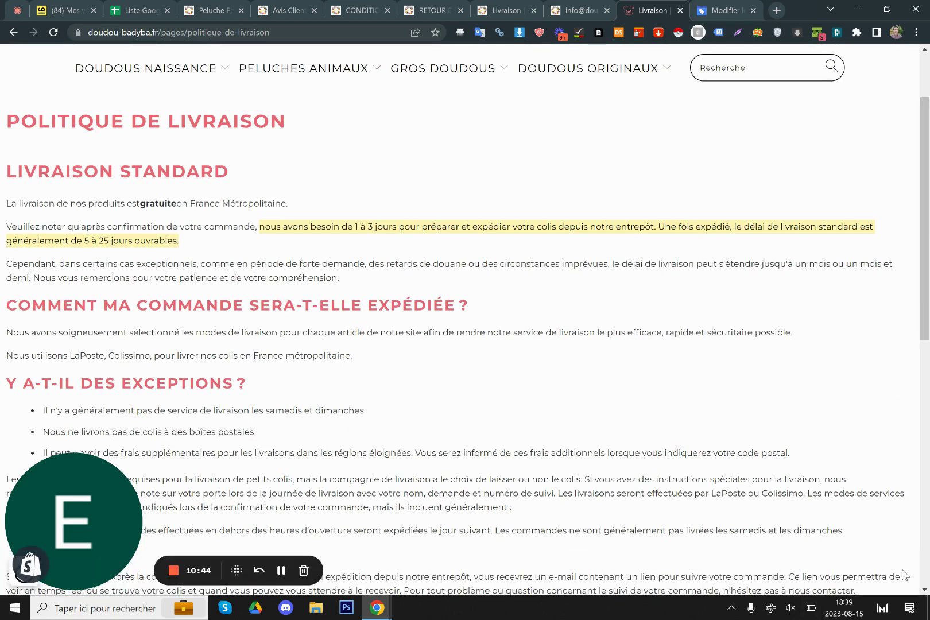
{"action": "left_click", "coordinate": [845, 577]}
Check the archived Livraison page again and compare it with the live policy's 5 à 25 jours ouvrables delivery time.
{"action": "left_click", "coordinate": [524, 3]}
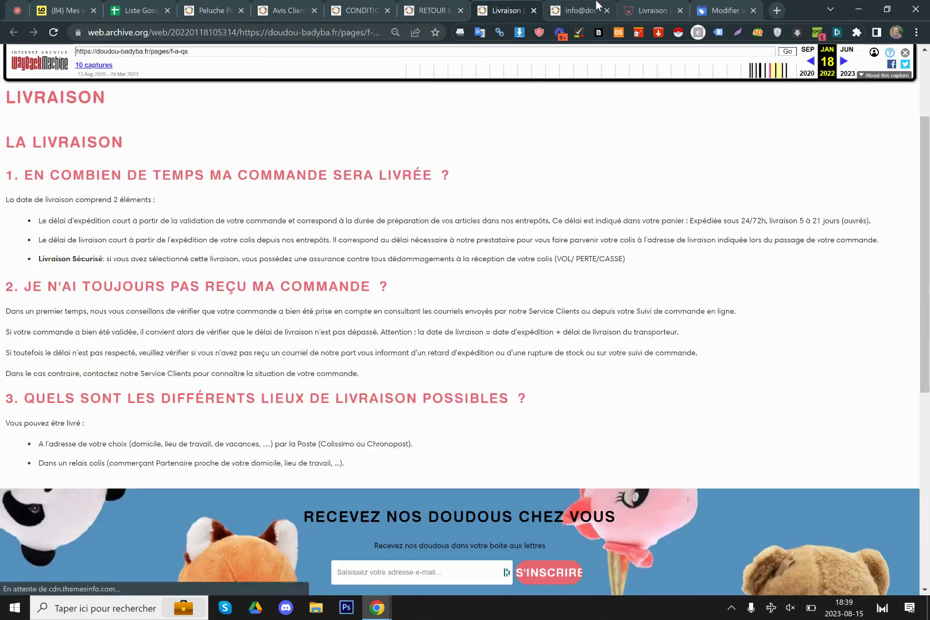
{"action": "left_click", "coordinate": [596, 2]}
{"action": "left_click", "coordinate": [644, 2]}
{"action": "left_click_drag", "start_coordinate": [466, 262], "coordinate": [317, 229]}
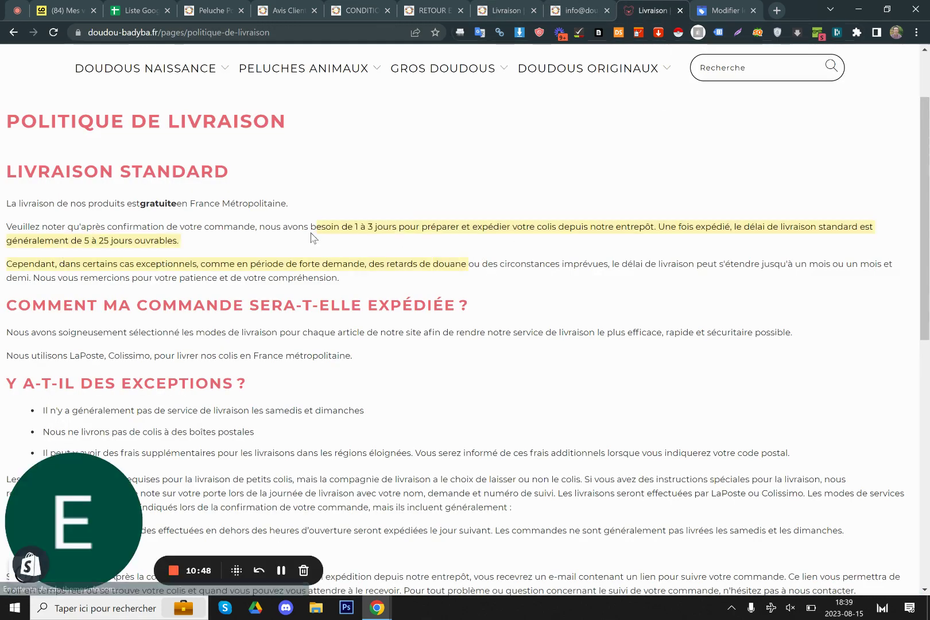
{"action": "left_click", "coordinate": [310, 236]}
{"action": "left_click_drag", "start_coordinate": [83, 240], "coordinate": [190, 244]}
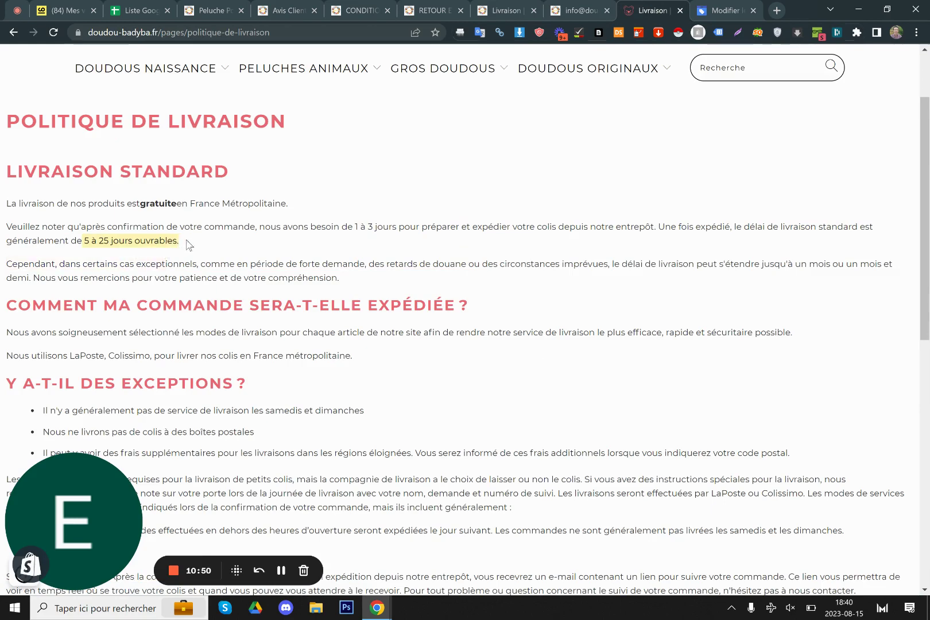
{"action": "left_click_drag", "start_coordinate": [272, 250], "coordinate": [86, 235]}
{"action": "left_click", "coordinate": [165, 260]}
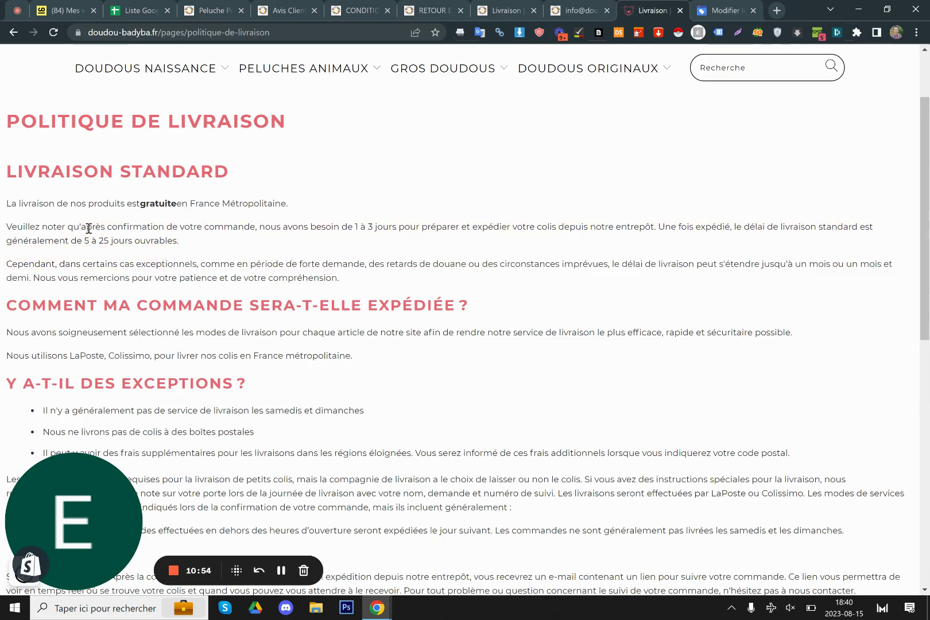
{"action": "mouse_move", "coordinate": [177, 243]}
{"action": "left_mouse_down"}
{"action": "mouse_move", "coordinate": [86, 240]}
{"action": "mouse_move", "coordinate": [190, 246]}
{"action": "left_mouse_up"}
{"action": "left_click", "coordinate": [105, 268]}
{"action": "left_click", "coordinate": [219, 252]}
Skim the whole delivery policy down to its contact details and reread the Livraison Standard paragraphs.
{"action": "scroll", "coordinate": [316, 292], "scroll_direction": "down", "scroll_amount": 8}
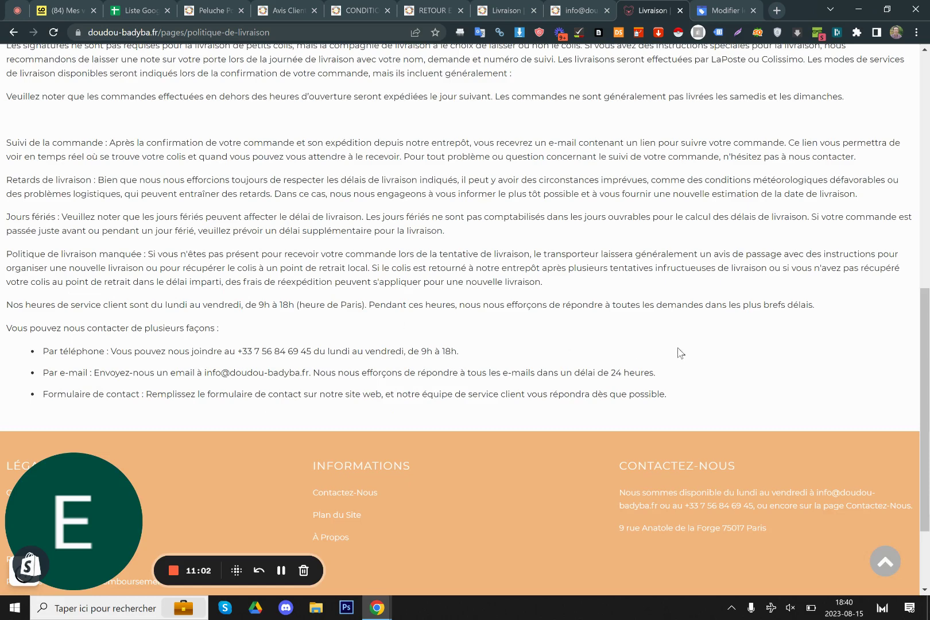
{"action": "scroll", "coordinate": [689, 344], "scroll_direction": "up", "scroll_amount": 9}
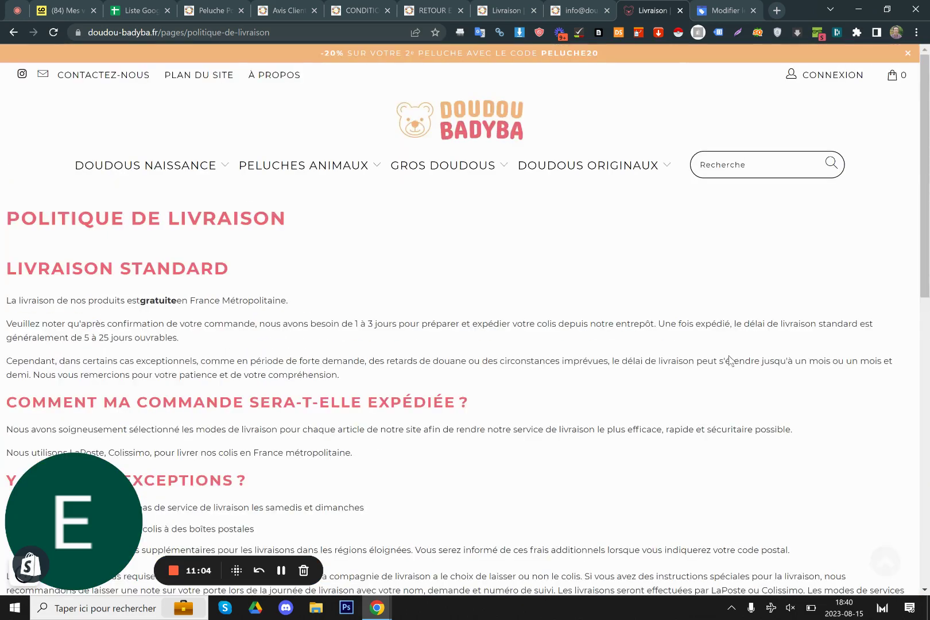
{"action": "triple_click", "coordinate": [152, 322]}
{"action": "triple_click", "coordinate": [138, 298]}
{"action": "left_click_drag", "start_coordinate": [514, 362], "coordinate": [208, 362]}
{"action": "left_click", "coordinate": [151, 315]}
{"action": "triple_click", "coordinate": [236, 341]}
{"action": "left_click", "coordinate": [229, 336]}
Inspect the wording and spacing of the sentence about free delivery in France Métropolitaine.
{"action": "left_click_drag", "start_coordinate": [287, 301], "coordinate": [130, 299]}
{"action": "left_click_drag", "start_coordinate": [189, 300], "coordinate": [131, 298]}
{"action": "left_click", "coordinate": [195, 304]}
{"action": "left_click_drag", "start_coordinate": [322, 298], "coordinate": [27, 304]}
{"action": "double_click", "coordinate": [27, 303]}
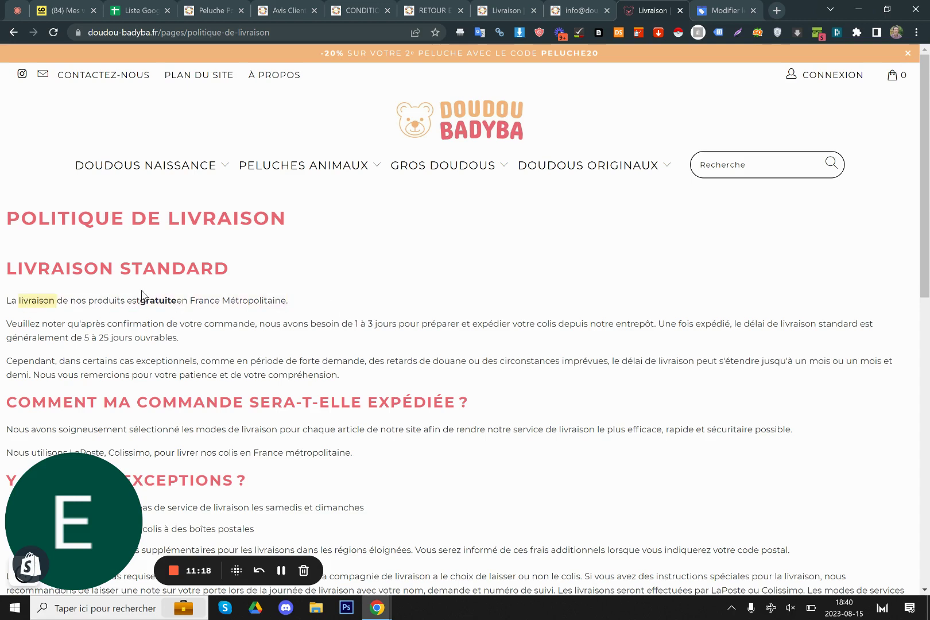
{"action": "double_click", "coordinate": [190, 299]}
{"action": "left_click", "coordinate": [190, 299]}
{"action": "double_click", "coordinate": [197, 303]}
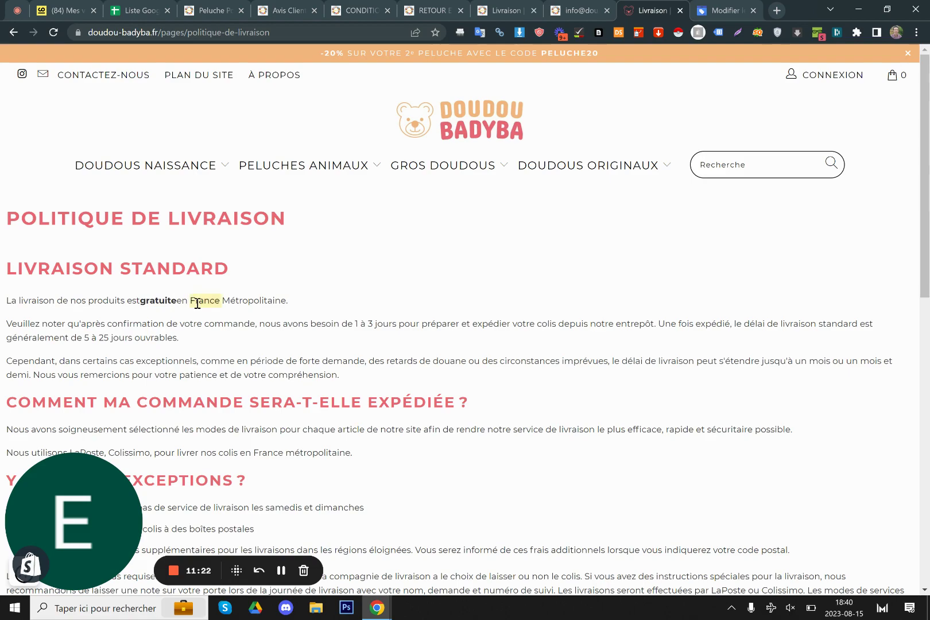
Review the remaining delivery policy text, from the exceptional delays and exceptions down to the customer contact options.
{"action": "triple_click", "coordinate": [389, 374]}
{"action": "left_click", "coordinate": [174, 336]}
{"action": "left_click_drag", "start_coordinate": [11, 300], "coordinate": [221, 314]}
{"action": "left_click", "coordinate": [289, 343]}
{"action": "scroll", "coordinate": [352, 358], "scroll_direction": "down", "scroll_amount": 6}
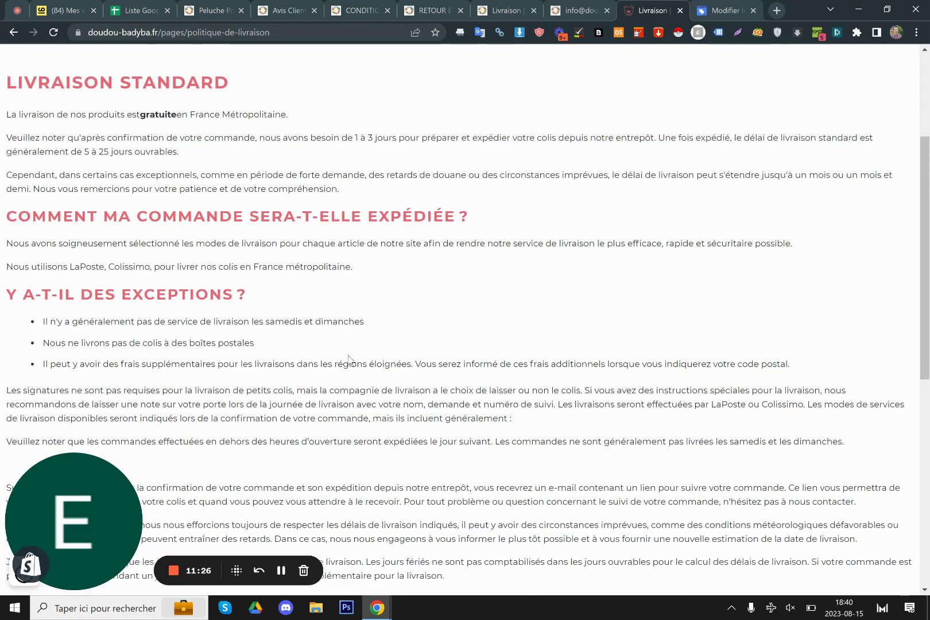
{"action": "scroll", "coordinate": [346, 360], "scroll_direction": "down", "scroll_amount": 3}
{"action": "triple_click", "coordinate": [482, 365]}
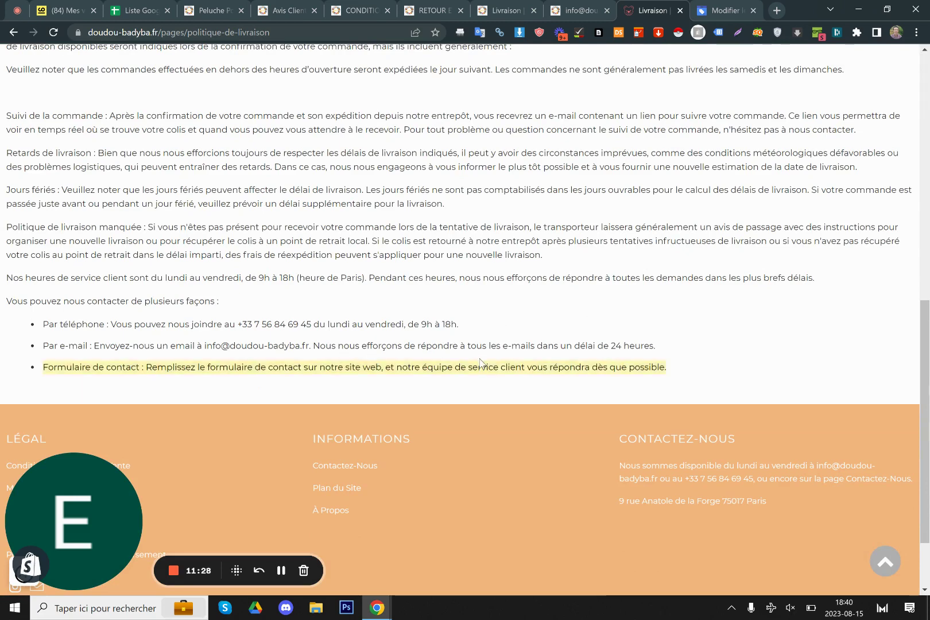
{"action": "left_click", "coordinate": [294, 336]}
{"action": "scroll", "coordinate": [264, 350], "scroll_direction": "up", "scroll_amount": 7}
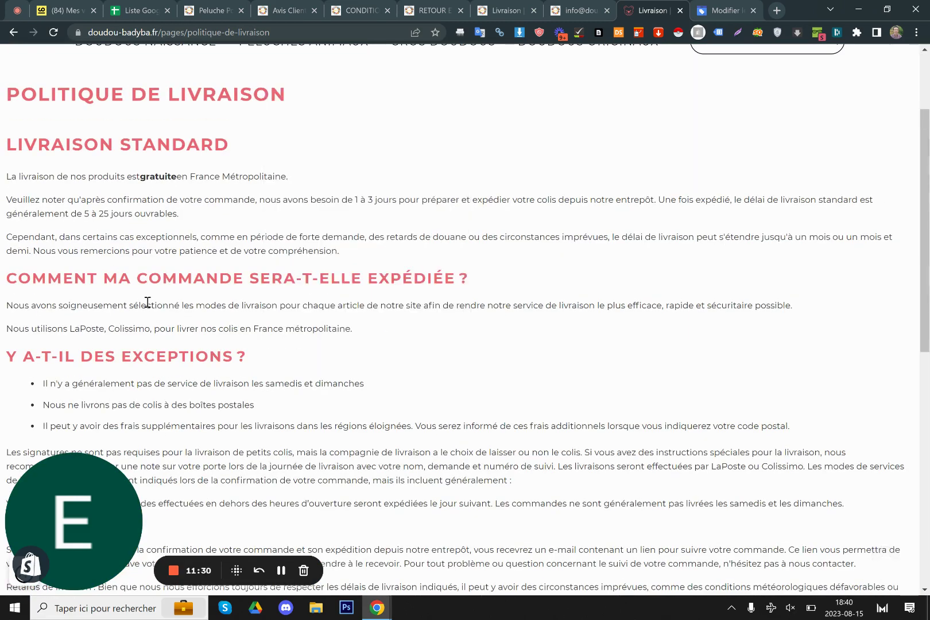
Review the exceptions list and the following paragraphs on signatures and delivery methods in the live delivery policy.
{"action": "scroll", "coordinate": [185, 310], "scroll_direction": "down", "scroll_amount": 2}
{"action": "left_click_drag", "start_coordinate": [38, 240], "coordinate": [306, 331]}
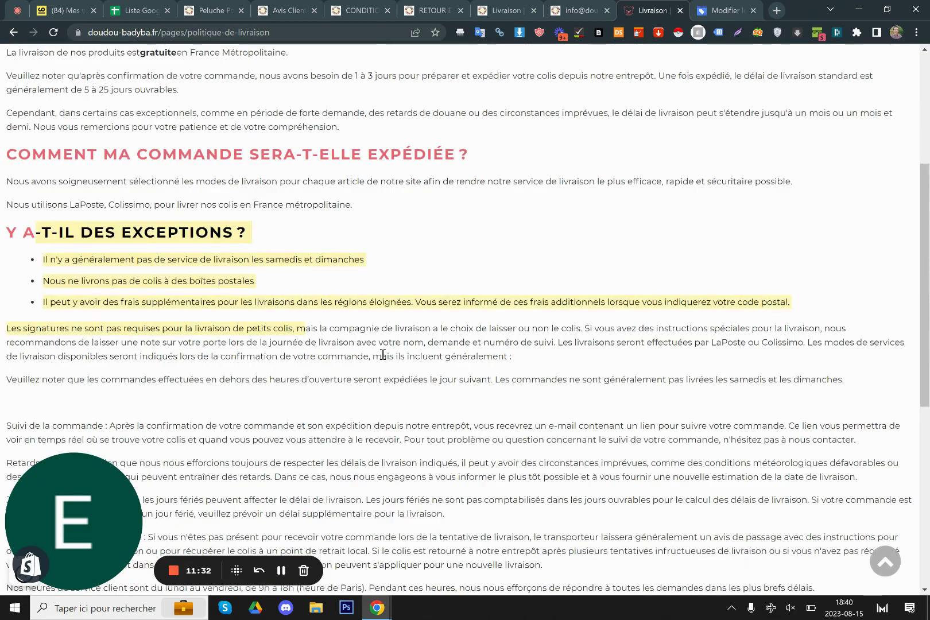
{"action": "left_click", "coordinate": [386, 357]}
{"action": "scroll", "coordinate": [475, 442], "scroll_direction": "down", "scroll_amount": 4}
{"action": "left_click_drag", "start_coordinate": [478, 433], "coordinate": [470, 408]}
{"action": "scroll", "coordinate": [478, 398], "scroll_direction": "up", "scroll_amount": 7}
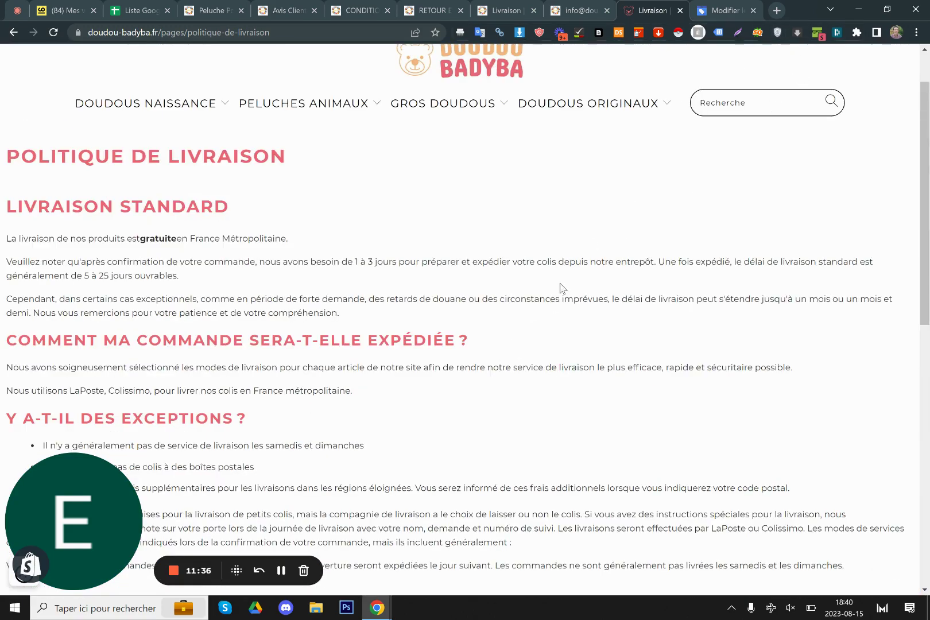
Compare the styling of the "Y a-t-il des exceptions ?" and "Comment ma commande sera-t-elle expédiée ?" headings with the text below them.
{"action": "triple_click", "coordinate": [247, 419]}
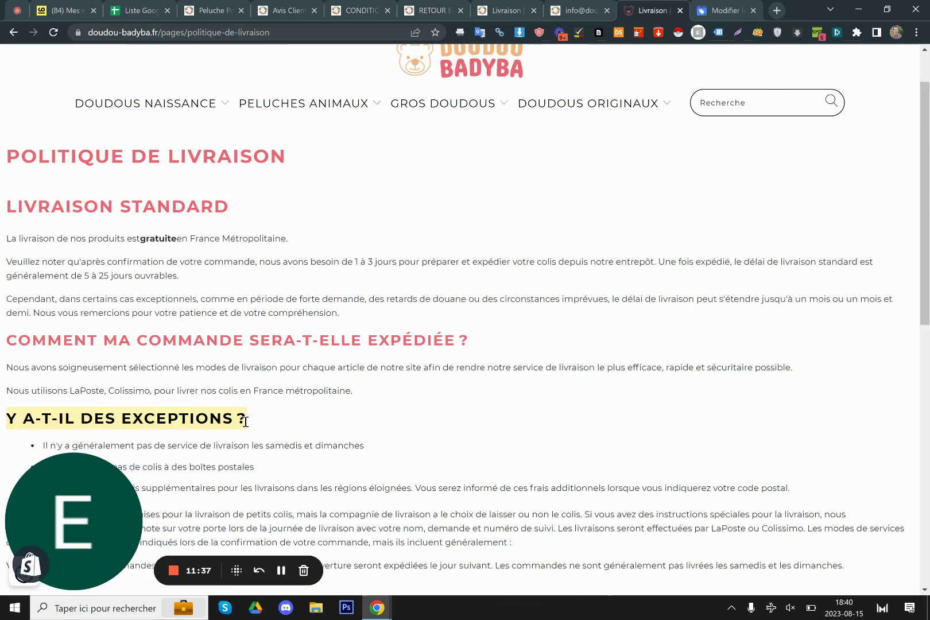
{"action": "double_click", "coordinate": [233, 337]}
{"action": "triple_click", "coordinate": [176, 336]}
{"action": "scroll", "coordinate": [430, 441], "scroll_direction": "down", "scroll_amount": 4}
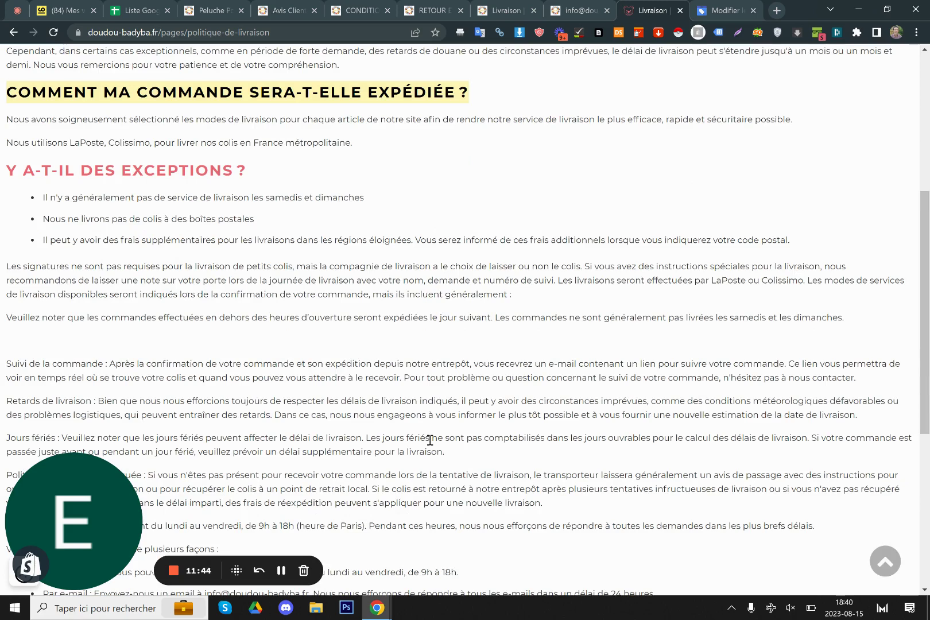
{"action": "scroll", "coordinate": [425, 440], "scroll_direction": "up", "scroll_amount": 5}
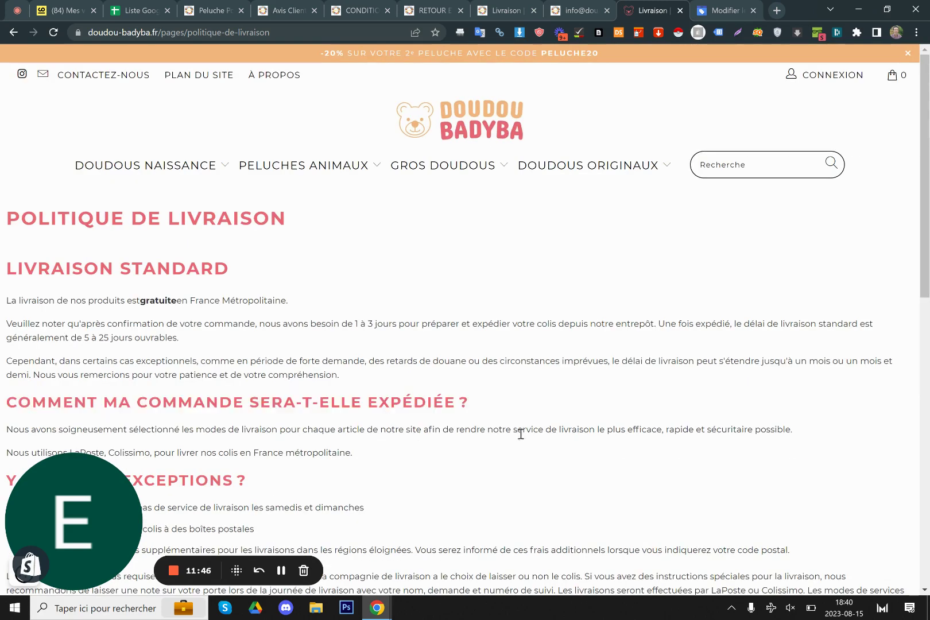
Inspect how the "Suivi de la commande" and "Retards de livraison" paragraphs are titled compared with the sections above.
{"action": "left_click_drag", "start_coordinate": [638, 465], "coordinate": [225, 346]}
{"action": "left_click", "coordinate": [214, 325]}
{"action": "scroll", "coordinate": [385, 267], "scroll_direction": "down", "scroll_amount": 6}
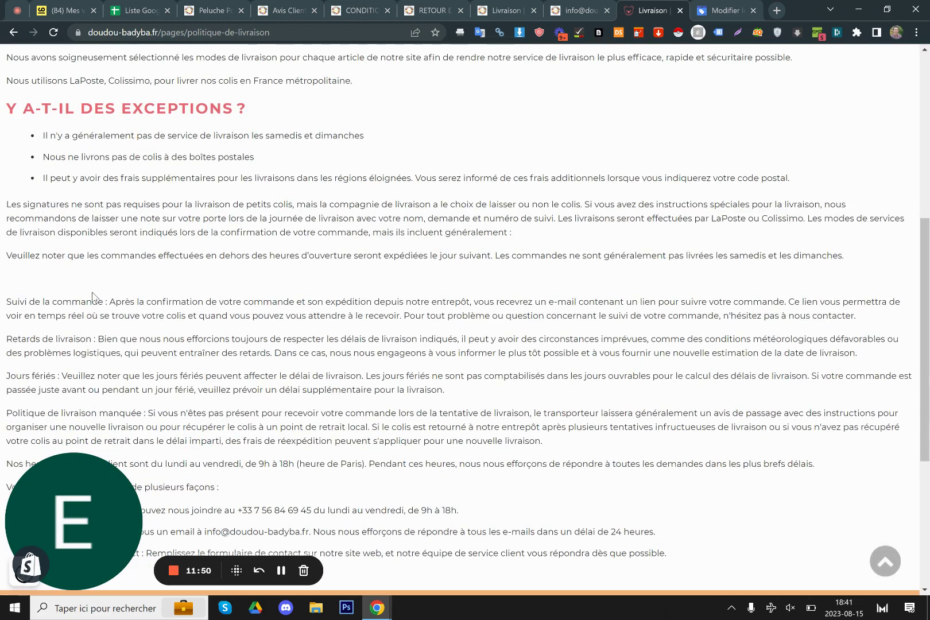
{"action": "left_click_drag", "start_coordinate": [17, 302], "coordinate": [106, 316]}
{"action": "left_click", "coordinate": [105, 316]}
{"action": "double_click", "coordinate": [67, 306]}
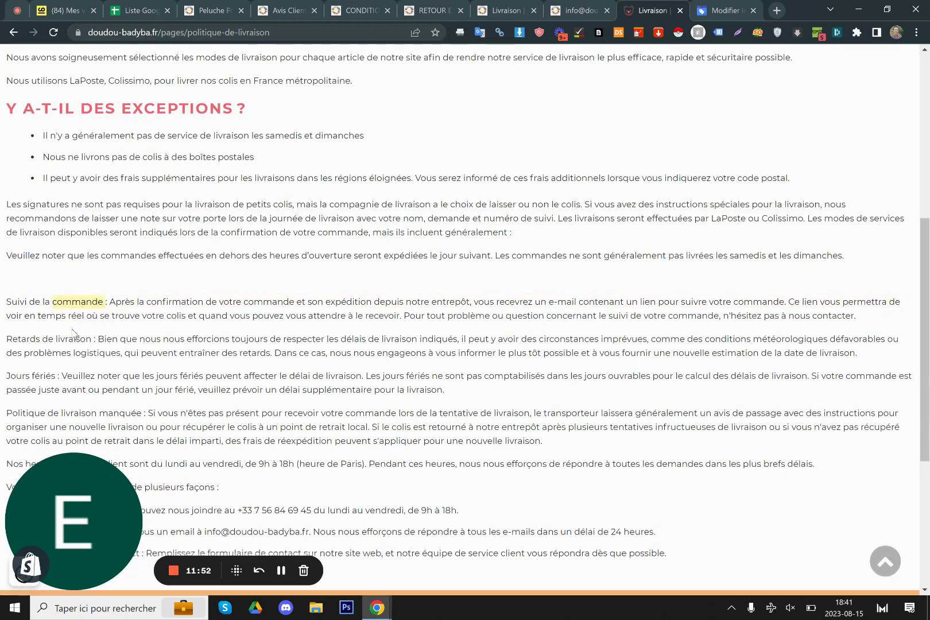
{"action": "left_click", "coordinate": [50, 343]}
{"action": "scroll", "coordinate": [50, 343], "scroll_direction": "down", "scroll_amount": 3}
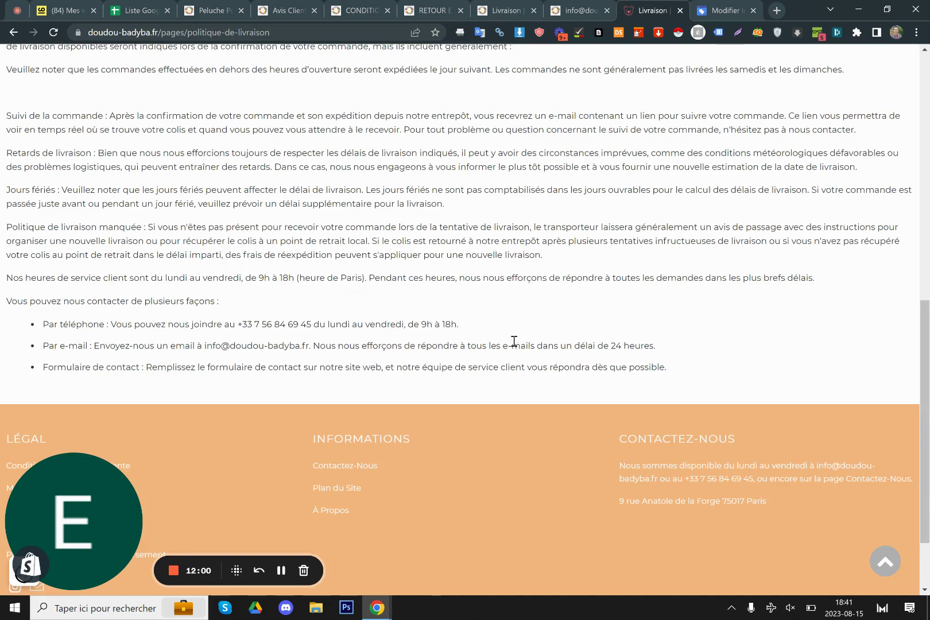
Check the e-mail response time stated in the policy's contact options.
{"action": "triple_click", "coordinate": [588, 350]}
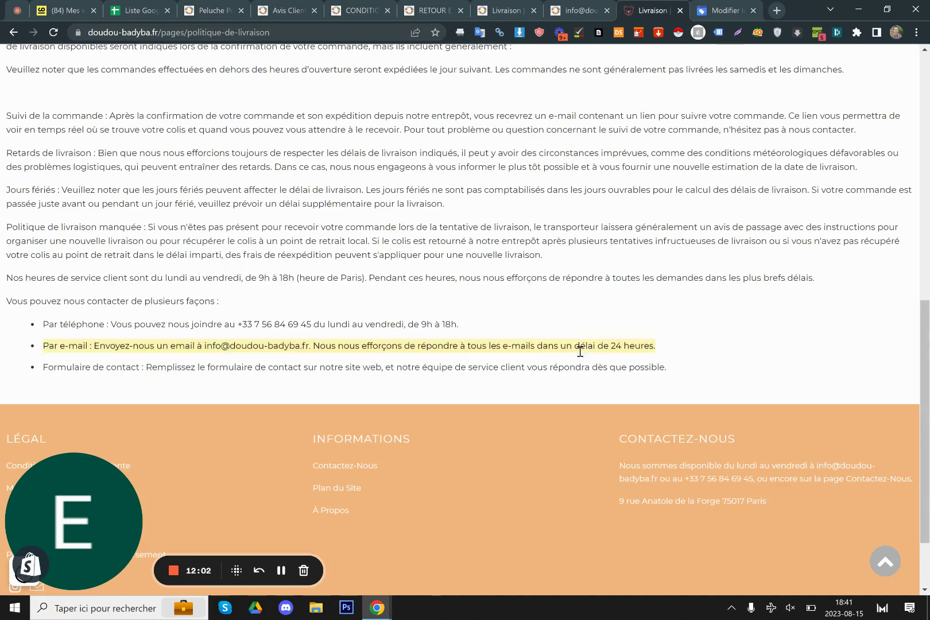
{"action": "left_click", "coordinate": [432, 280]}
{"action": "scroll", "coordinate": [437, 282], "scroll_direction": "up", "scroll_amount": 9}
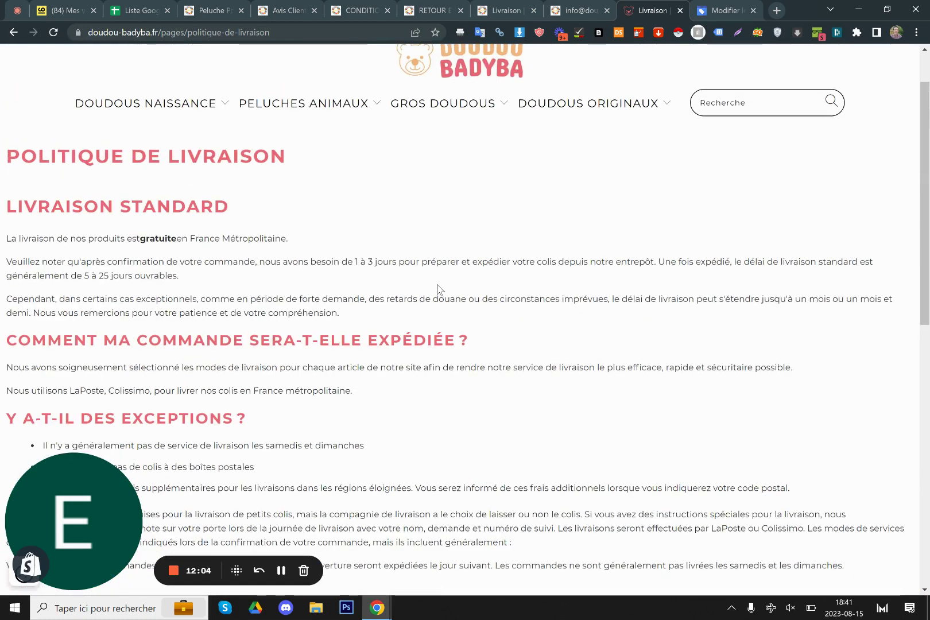
{"action": "scroll", "coordinate": [451, 293], "scroll_direction": "down", "scroll_amount": 10}
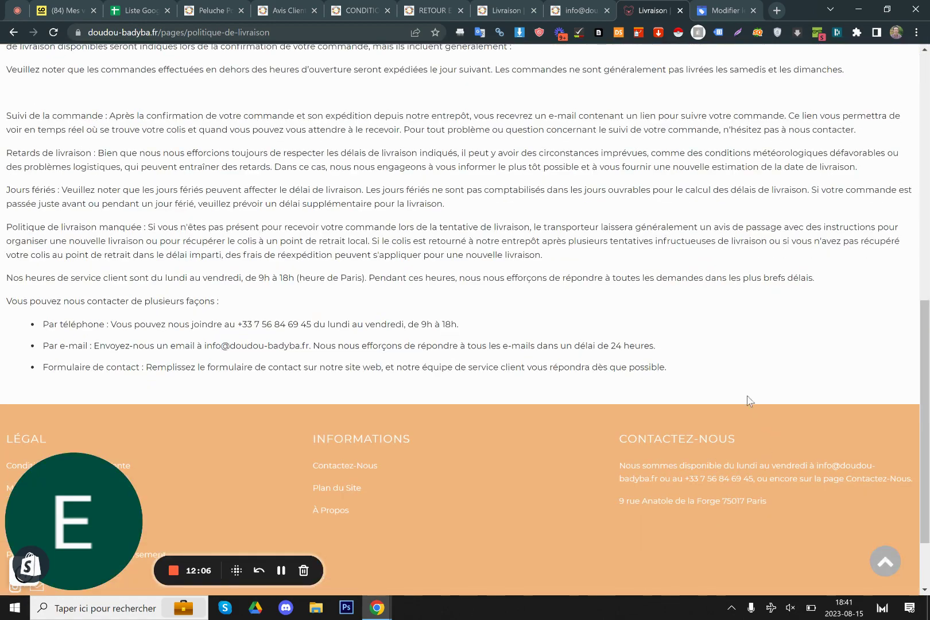
Return to the start of the delivery policy and check the "Livraison Standard" heading's formatting.
{"action": "left_click_drag", "start_coordinate": [747, 397], "coordinate": [361, 296]}
{"action": "scroll", "coordinate": [310, 297], "scroll_direction": "up", "scroll_amount": 10}
{"action": "right_click", "coordinate": [311, 304]}
{"action": "left_click", "coordinate": [251, 274]}
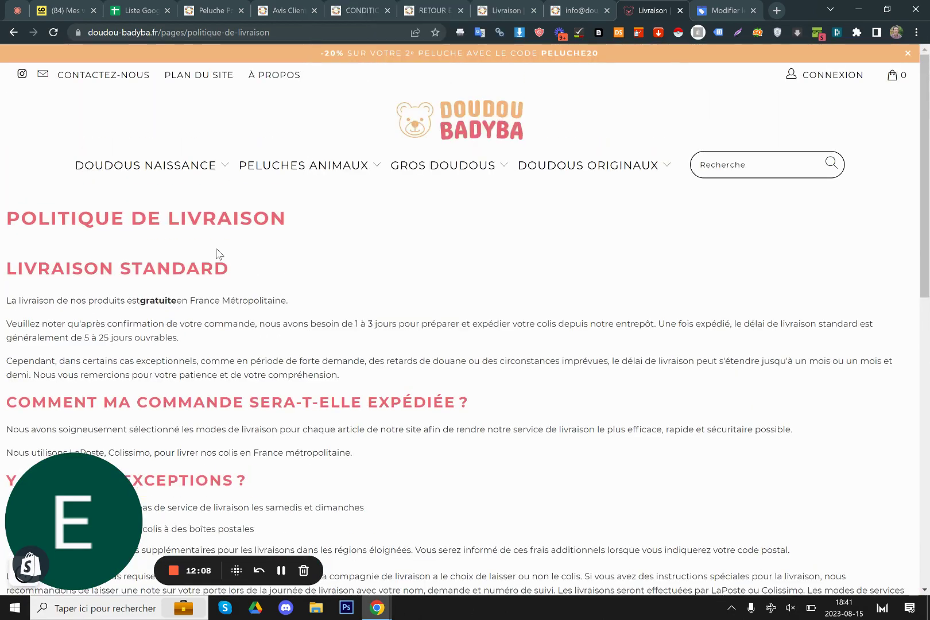
{"action": "triple_click", "coordinate": [209, 267]}
{"action": "left_click", "coordinate": [347, 290]}
{"action": "scroll", "coordinate": [303, 344], "scroll_direction": "down", "scroll_amount": 4}
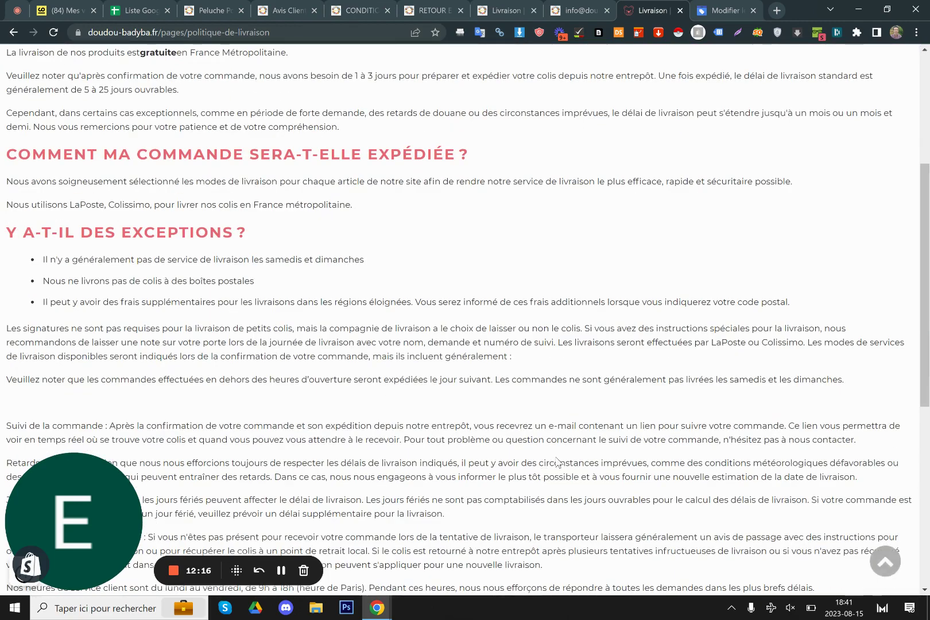
Examine the layout of the unheaded paragraphs from order tracking and holidays down to missed delivery and customer service hours.
{"action": "scroll", "coordinate": [689, 414], "scroll_direction": "down", "scroll_amount": 5}
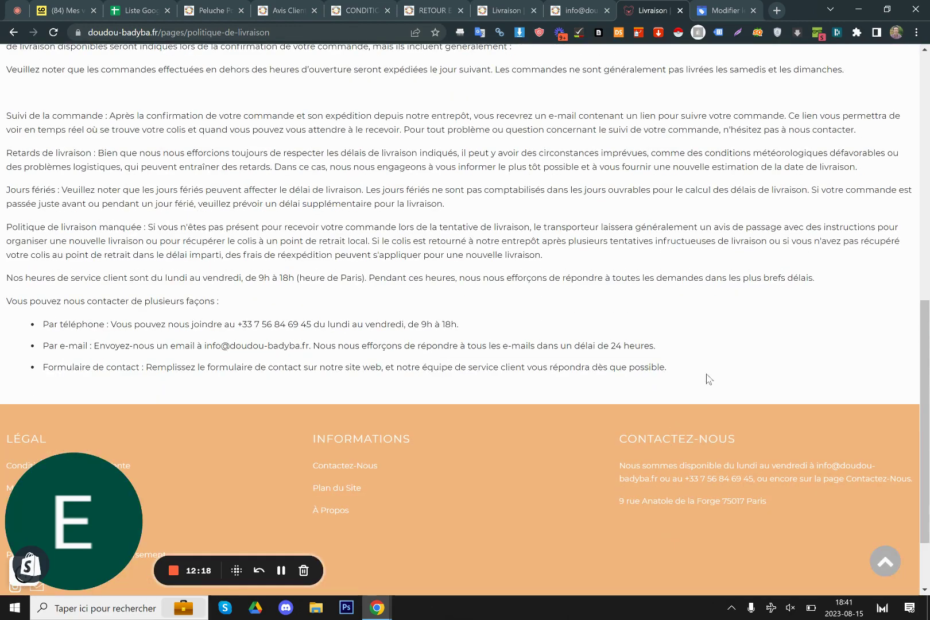
{"action": "scroll", "coordinate": [267, 275], "scroll_direction": "up", "scroll_amount": 6}
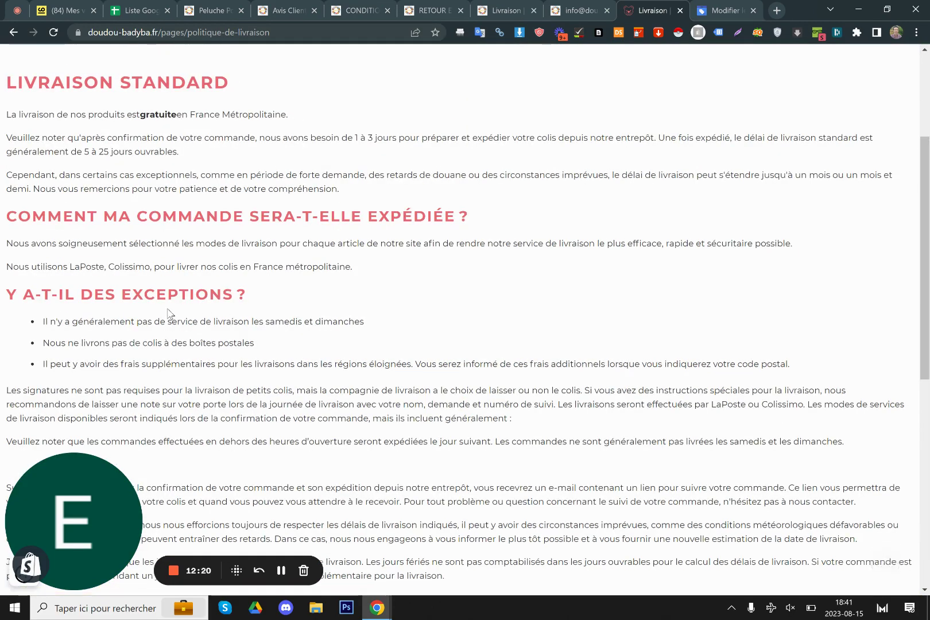
{"action": "scroll", "coordinate": [144, 316], "scroll_direction": "down", "scroll_amount": 3}
{"action": "left_click_drag", "start_coordinate": [108, 301], "coordinate": [584, 506]}
{"action": "left_click_drag", "start_coordinate": [658, 512], "coordinate": [335, 391]}
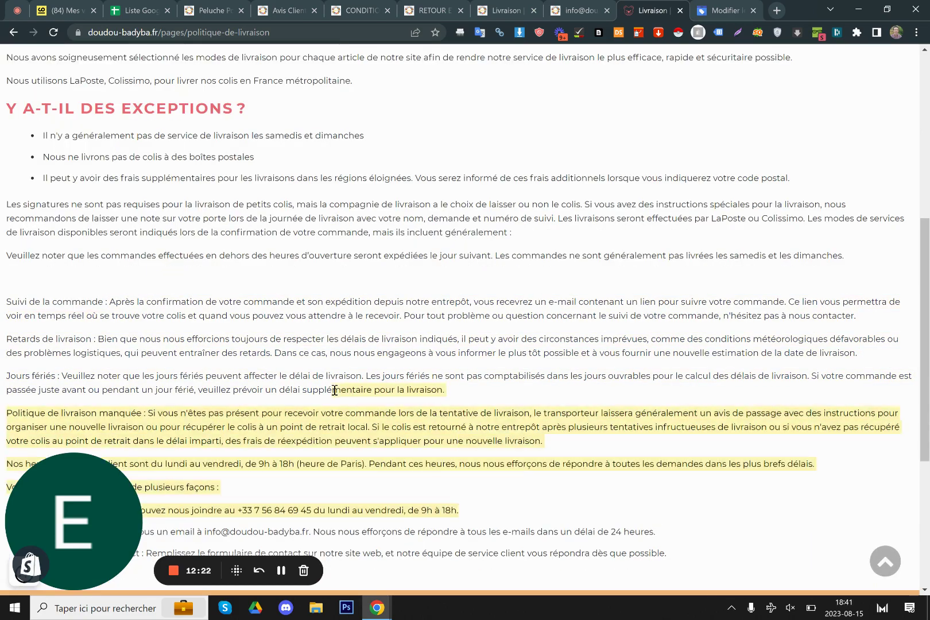
{"action": "left_click", "coordinate": [262, 268]}
{"action": "left_click_drag", "start_coordinate": [247, 304], "coordinate": [502, 376]}
{"action": "left_click", "coordinate": [610, 424]}
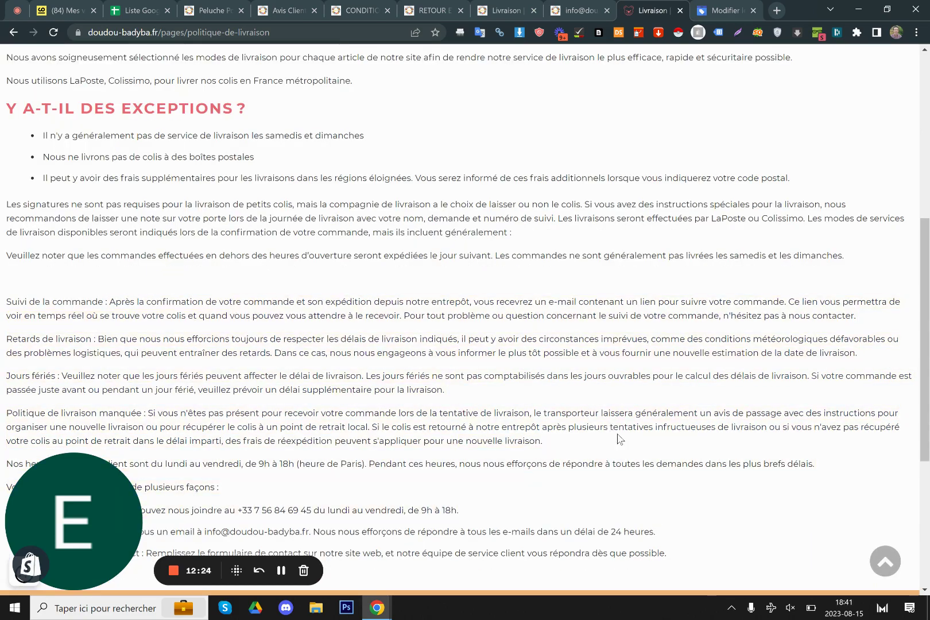
Skim the shipping and exceptions sections again and glance at the archived info page before returning to the live policy.
{"action": "scroll", "coordinate": [617, 437], "scroll_direction": "up", "scroll_amount": 5}
{"action": "scroll", "coordinate": [614, 436], "scroll_direction": "up", "scroll_amount": 2}
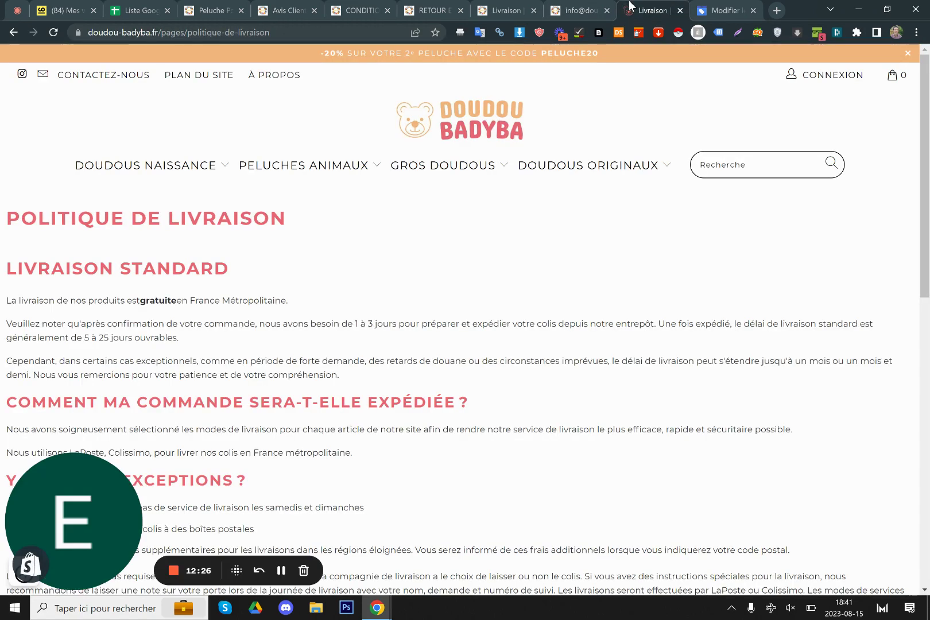
{"action": "scroll", "coordinate": [574, 242], "scroll_direction": "down", "scroll_amount": 6}
{"action": "scroll", "coordinate": [570, 263], "scroll_direction": "up", "scroll_amount": 1}
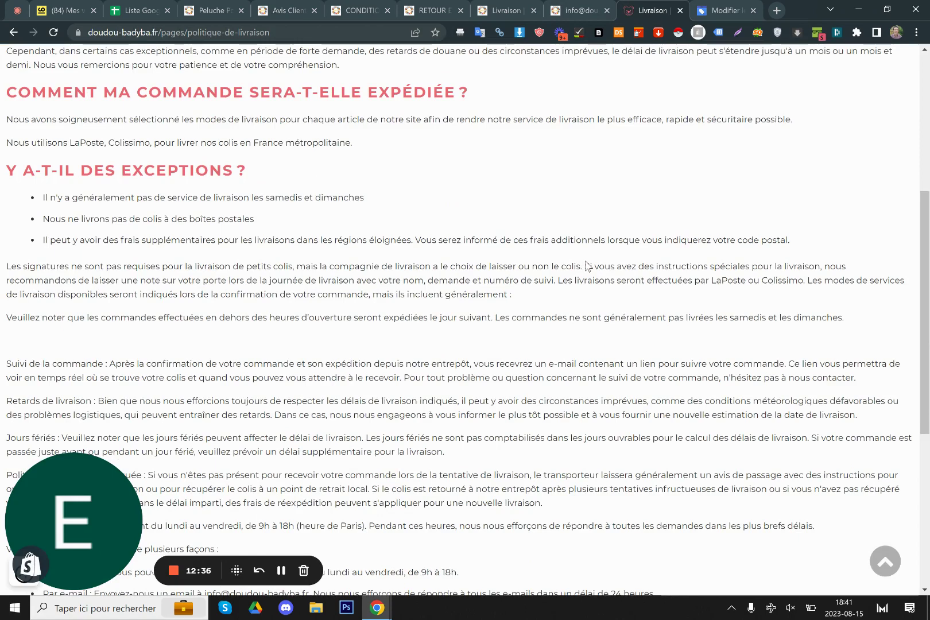
{"action": "scroll", "coordinate": [926, 359], "scroll_direction": "up", "scroll_amount": 1}
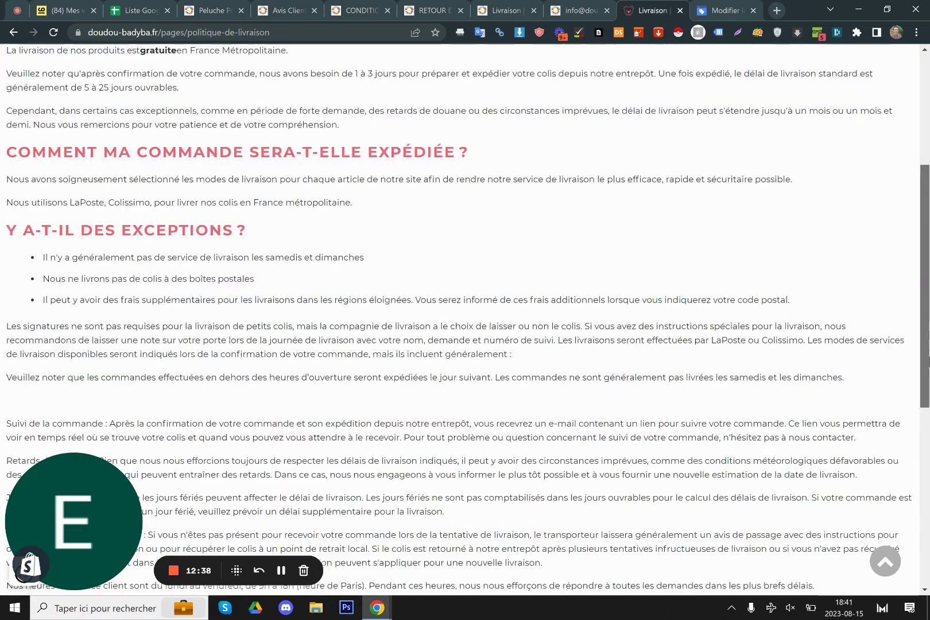
{"action": "scroll", "coordinate": [927, 359], "scroll_direction": "up", "scroll_amount": 4}
{"action": "left_click", "coordinate": [581, 10]}
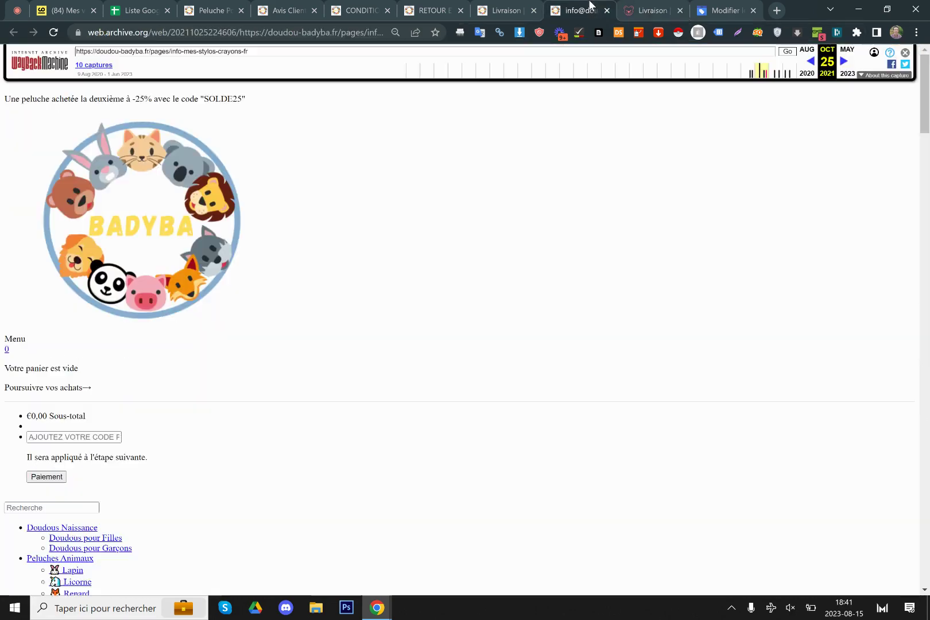
{"action": "left_click", "coordinate": [652, 10]}
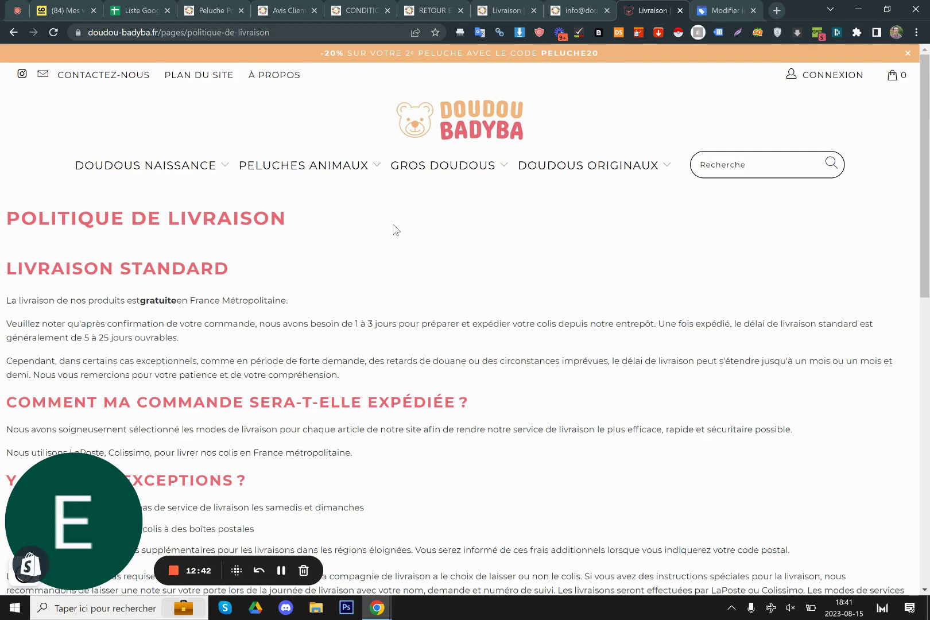
{"action": "scroll", "coordinate": [928, 177], "scroll_direction": "down", "scroll_amount": 1}
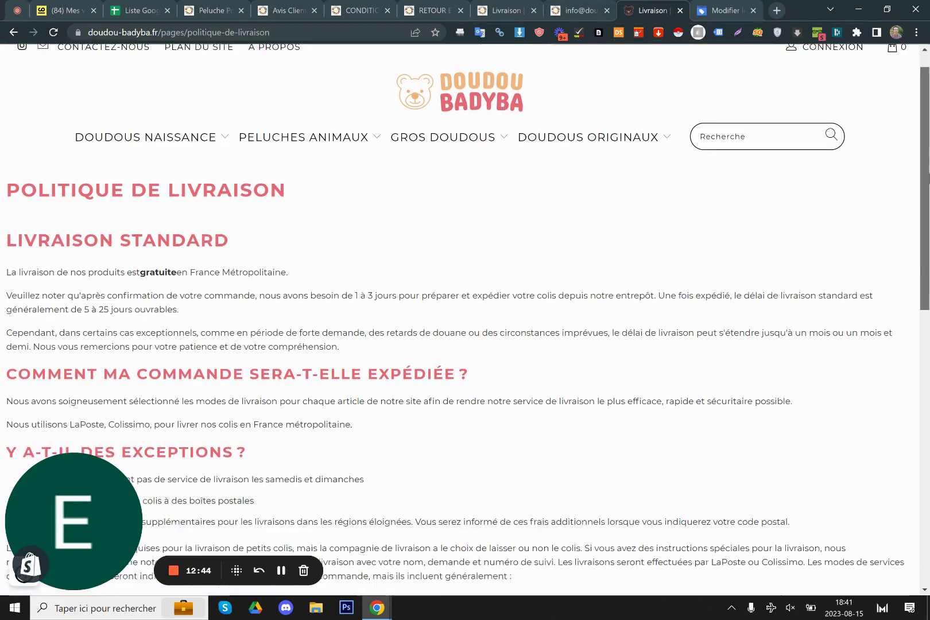
{"action": "left_click_drag", "start_coordinate": [928, 178], "coordinate": [925, 150]}
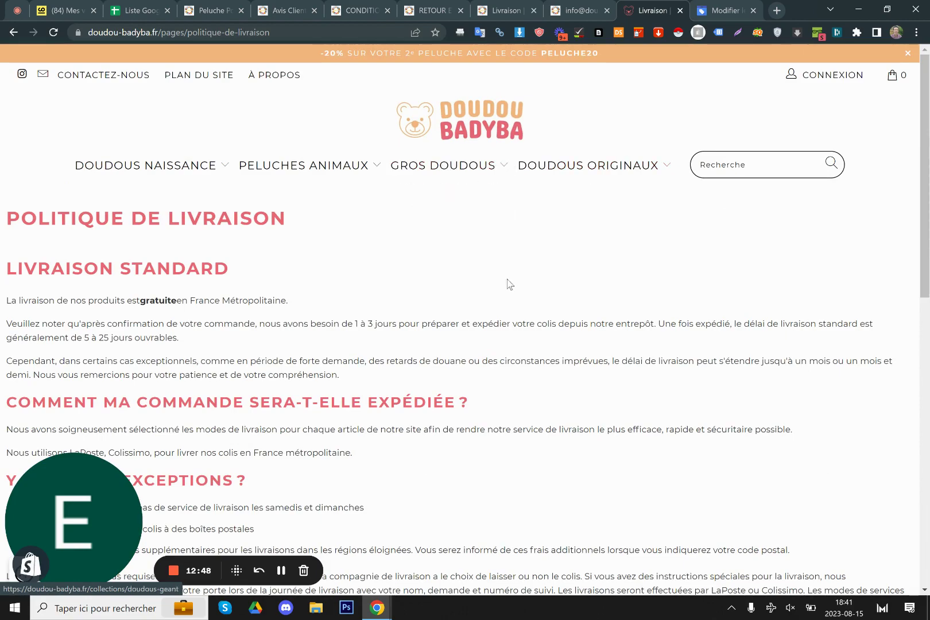
{"action": "left_click_drag", "start_coordinate": [924, 214], "coordinate": [899, 557]}
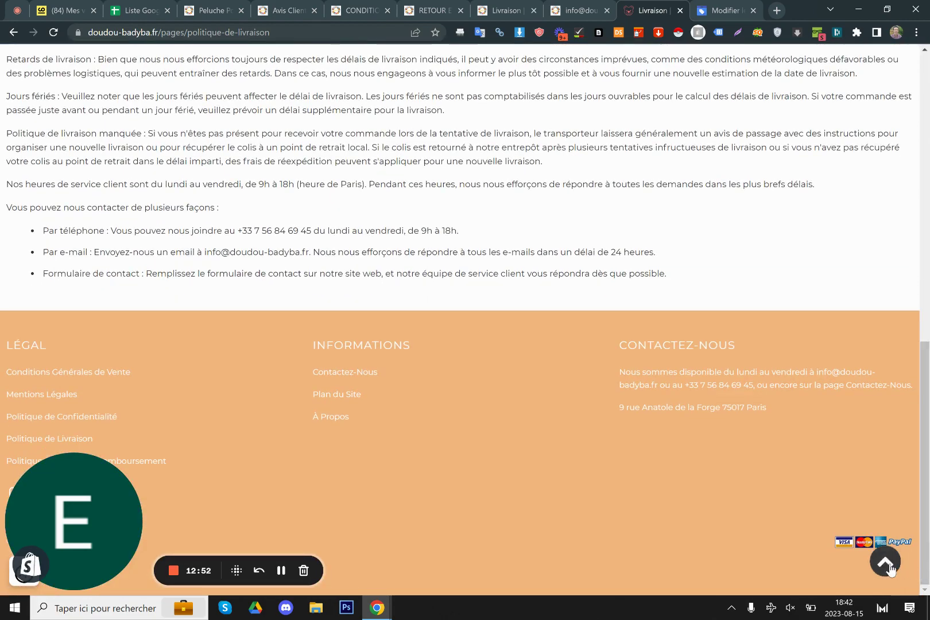
{"action": "left_click", "coordinate": [889, 569]}
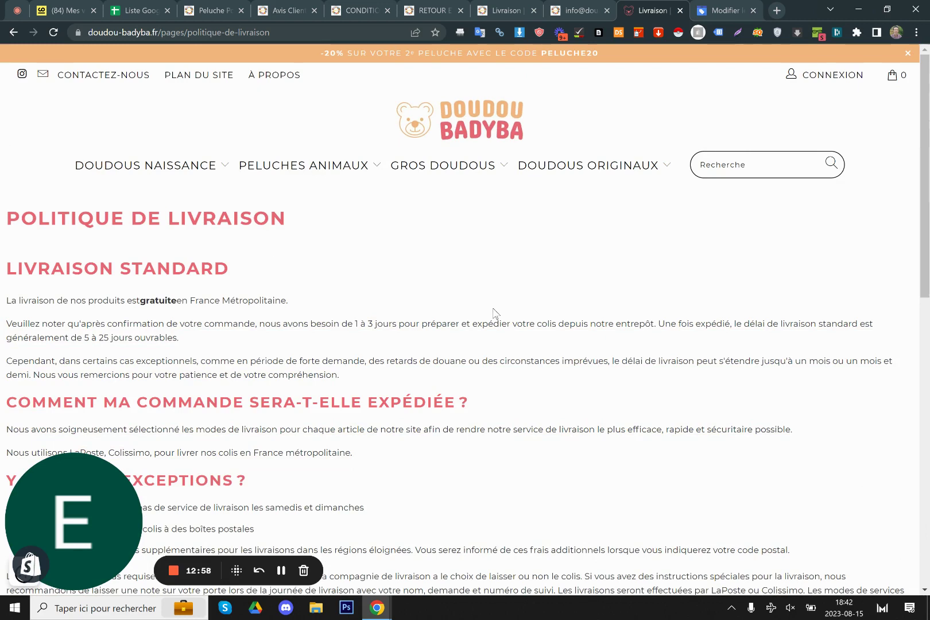
{"action": "mouse_move", "coordinate": [459, 168]}
{"action": "scroll", "coordinate": [928, 218], "scroll_direction": "down", "scroll_amount": 2}
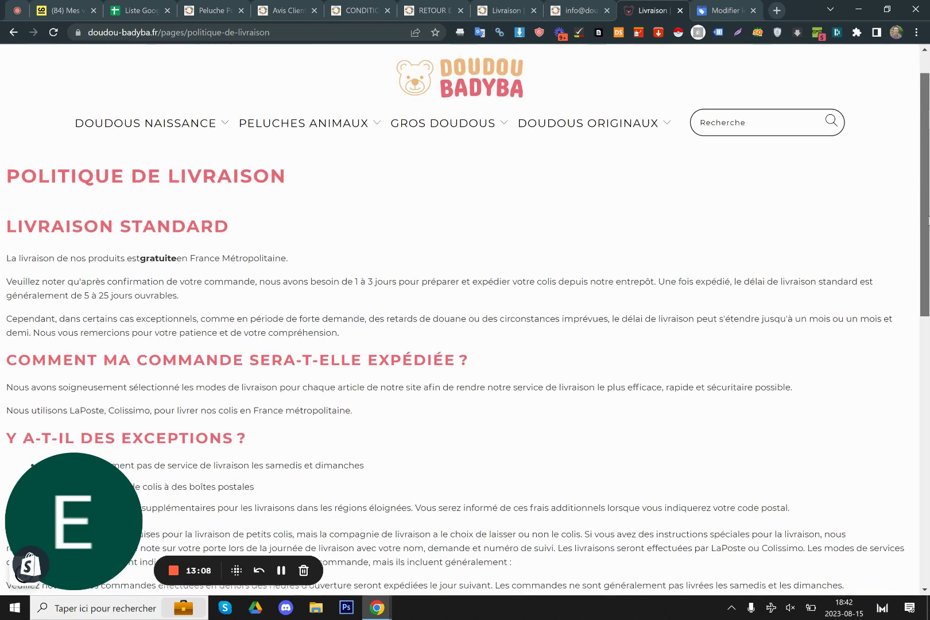
{"action": "left_click_drag", "start_coordinate": [929, 218], "coordinate": [928, 187]}
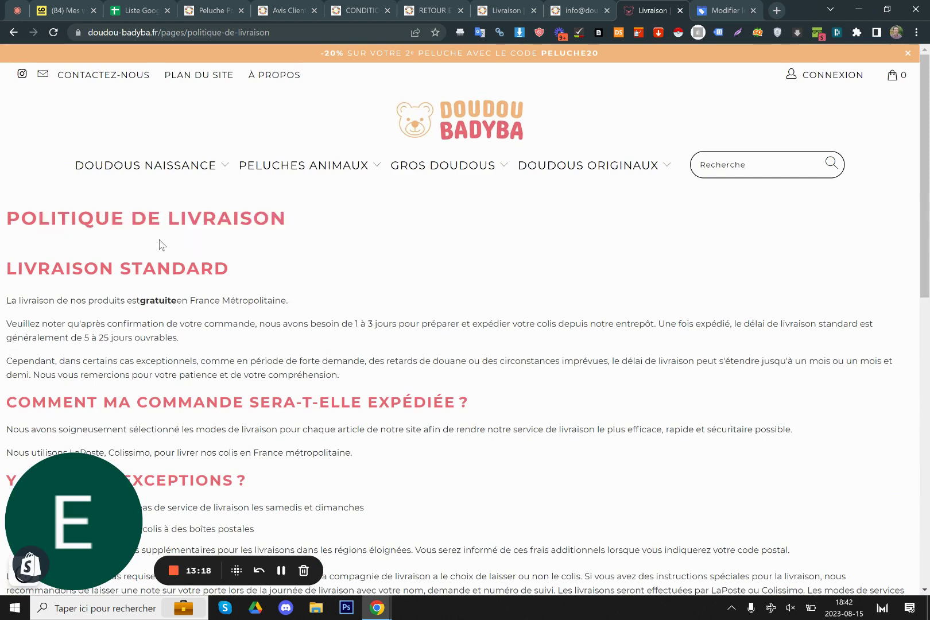
Recheck the wording of the "Livraison Standard" heading at the start of the policy.
{"action": "left_click_drag", "start_coordinate": [329, 291], "coordinate": [133, 262]}
{"action": "triple_click", "coordinate": [139, 258]}
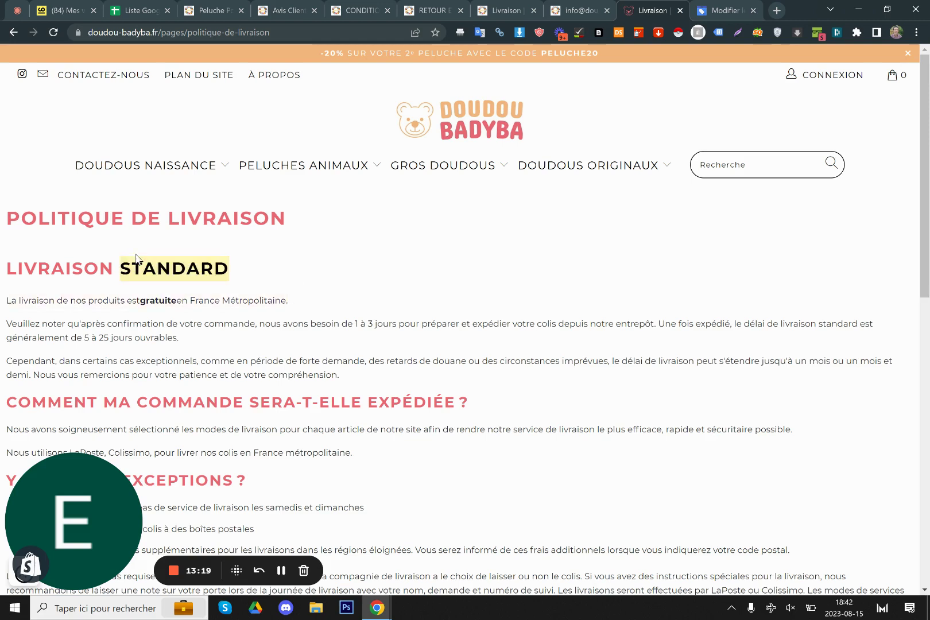
{"action": "left_click", "coordinate": [329, 329]}
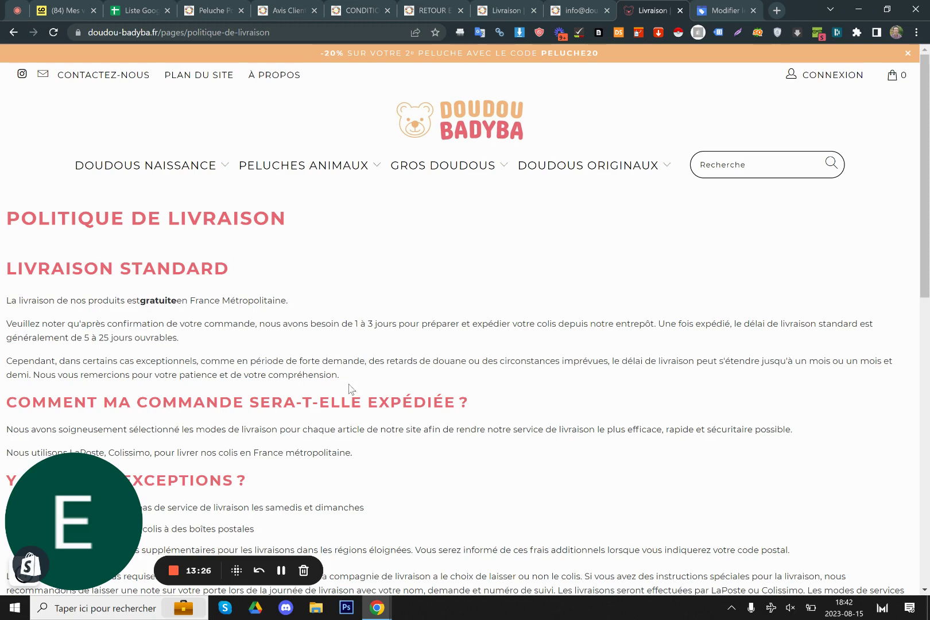
Go back through the archived Livraison and Retour pages to the archived Conditions Générales de Vente and skim it.
{"action": "left_click", "coordinate": [485, 6]}
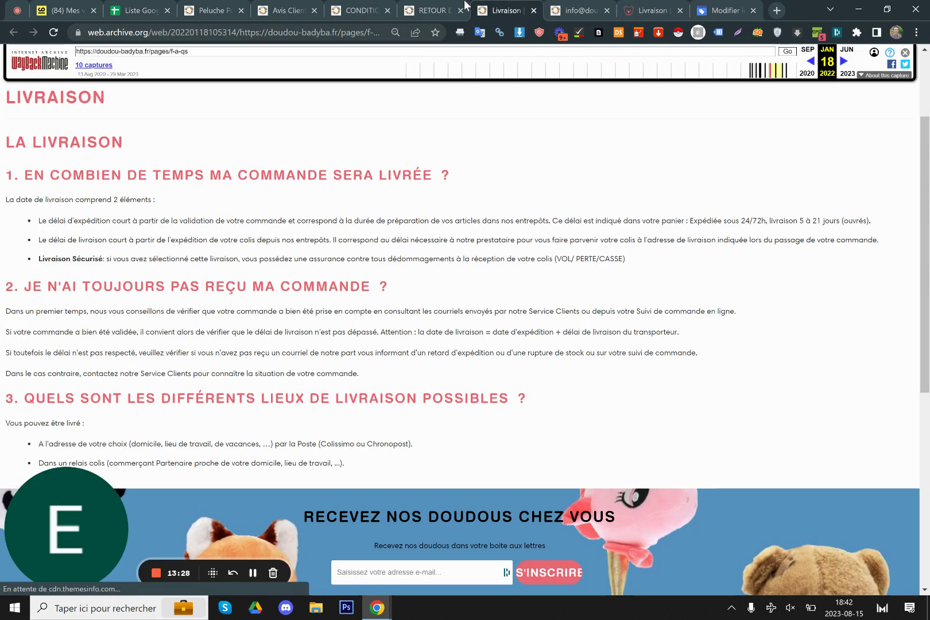
{"action": "left_click", "coordinate": [445, 6]}
{"action": "left_click", "coordinate": [374, 6]}
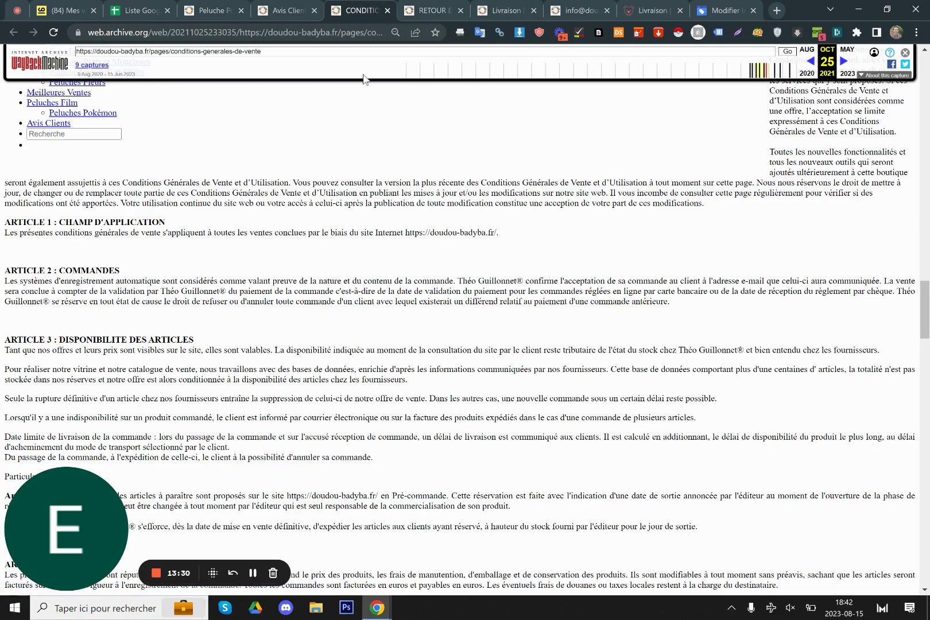
{"action": "scroll", "coordinate": [423, 164], "scroll_direction": "up", "scroll_amount": 20}
{"action": "scroll", "coordinate": [502, 179], "scroll_direction": "up", "scroll_amount": 7}
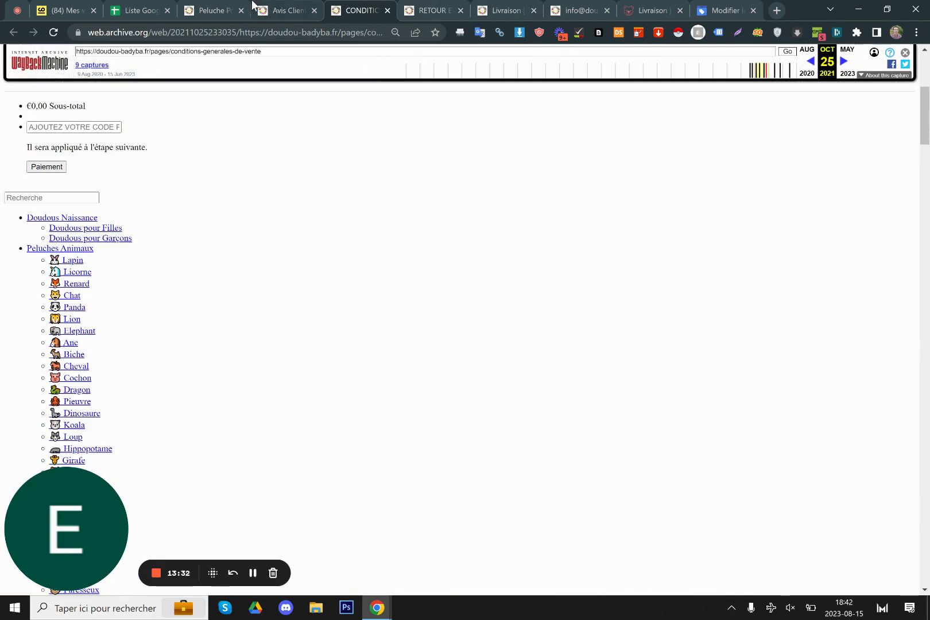
Open the archived Avis Clients page and examine its customer rating banner.
{"action": "left_click", "coordinate": [254, 5]}
{"action": "scroll", "coordinate": [341, 220], "scroll_direction": "down", "scroll_amount": 7}
{"action": "scroll", "coordinate": [347, 225], "scroll_direction": "down", "scroll_amount": 10}
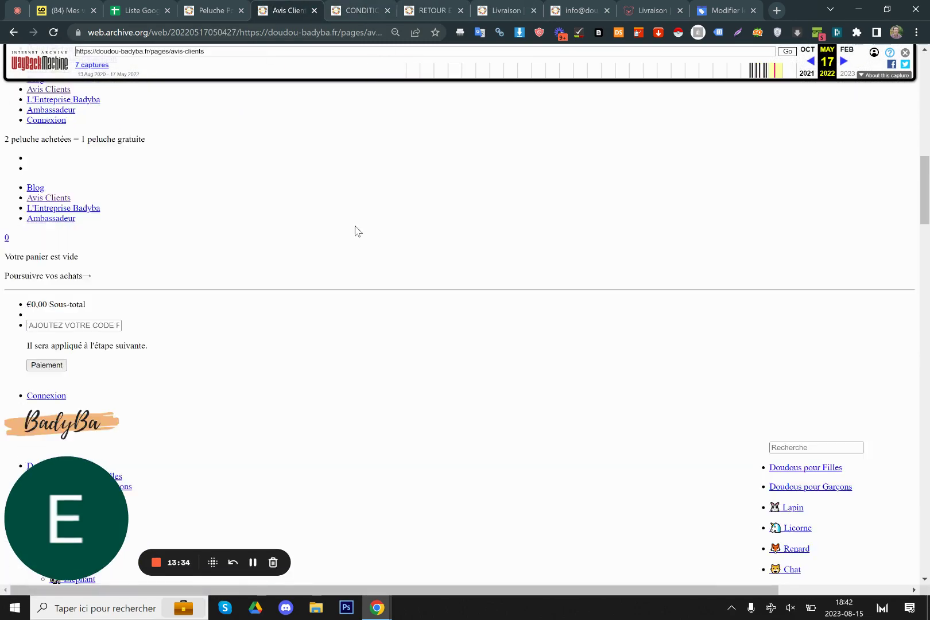
{"action": "left_click_drag", "start_coordinate": [928, 258], "coordinate": [928, 394]}
{"action": "left_click_drag", "start_coordinate": [868, 380], "coordinate": [358, 212]}
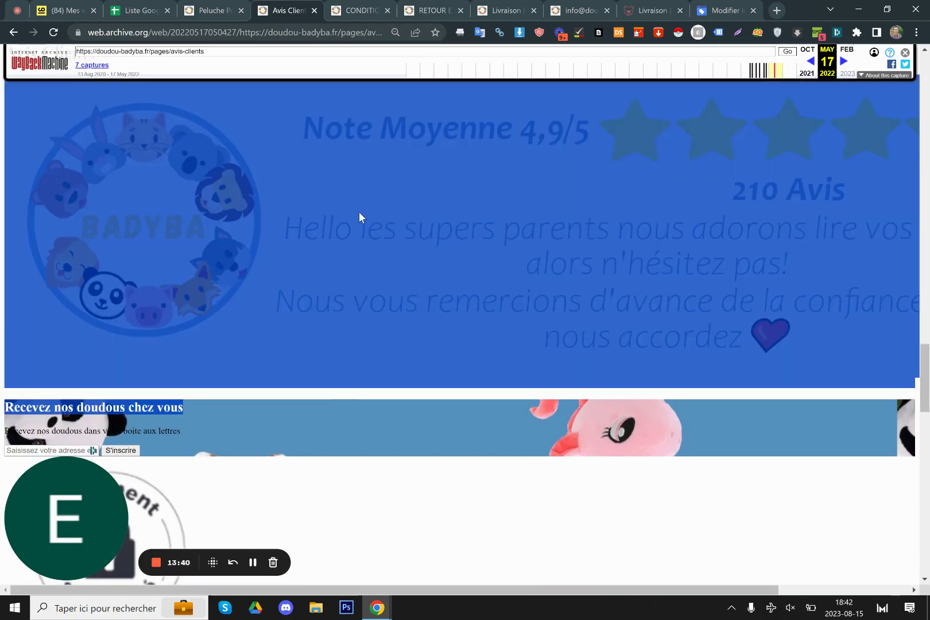
Look over the Avis Clients heading and the rating banner down to the newsletter signup strip.
{"action": "scroll", "coordinate": [359, 213], "scroll_direction": "up", "scroll_amount": 4}
{"action": "left_click", "coordinate": [356, 262]}
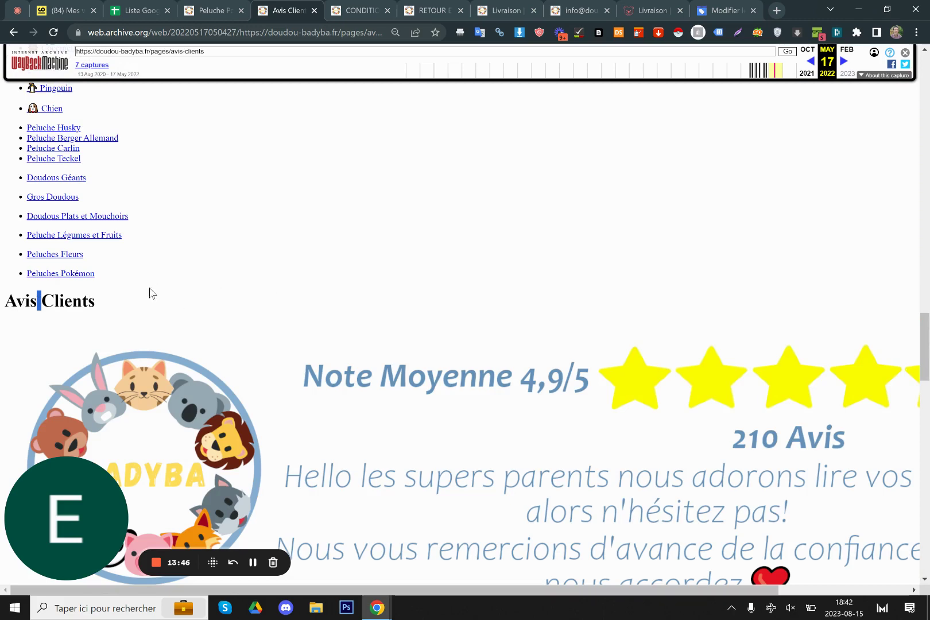
{"action": "scroll", "coordinate": [278, 346], "scroll_direction": "down", "scroll_amount": 3}
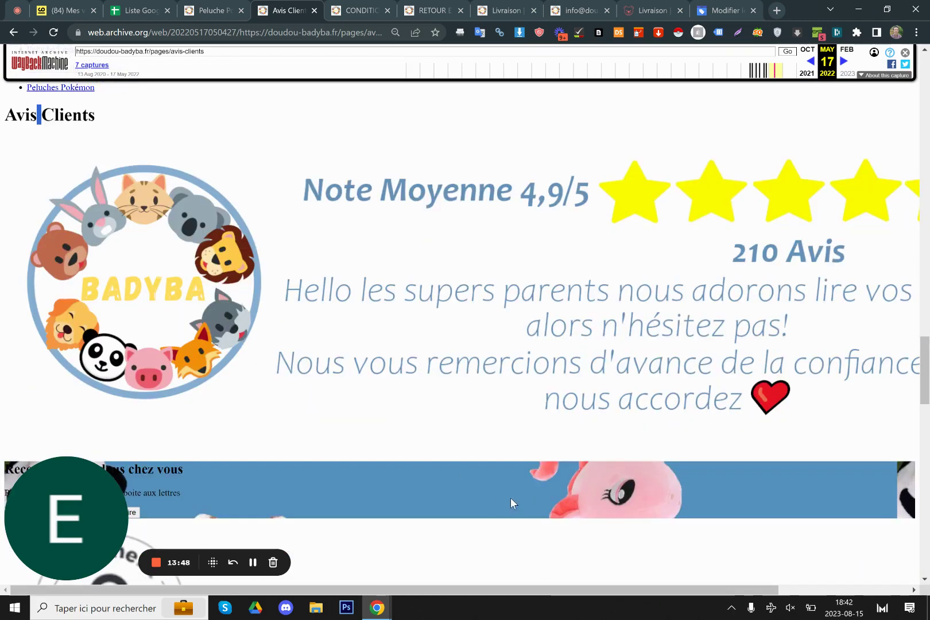
{"action": "left_click_drag", "start_coordinate": [701, 537], "coordinate": [386, 376]}
Examine the trust badges below the banner, from secure payment and satisfaction guarantee to the "Livraison Gratuite" caption.
{"action": "scroll", "coordinate": [440, 397], "scroll_direction": "down", "scroll_amount": 7}
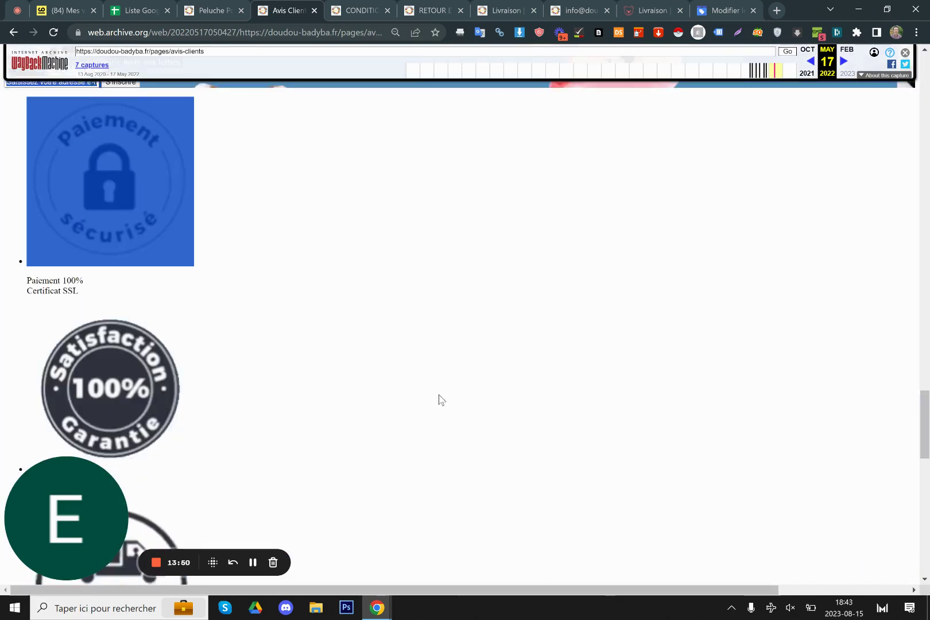
{"action": "left_click", "coordinate": [447, 404]}
{"action": "scroll", "coordinate": [438, 382], "scroll_direction": "down", "scroll_amount": 5}
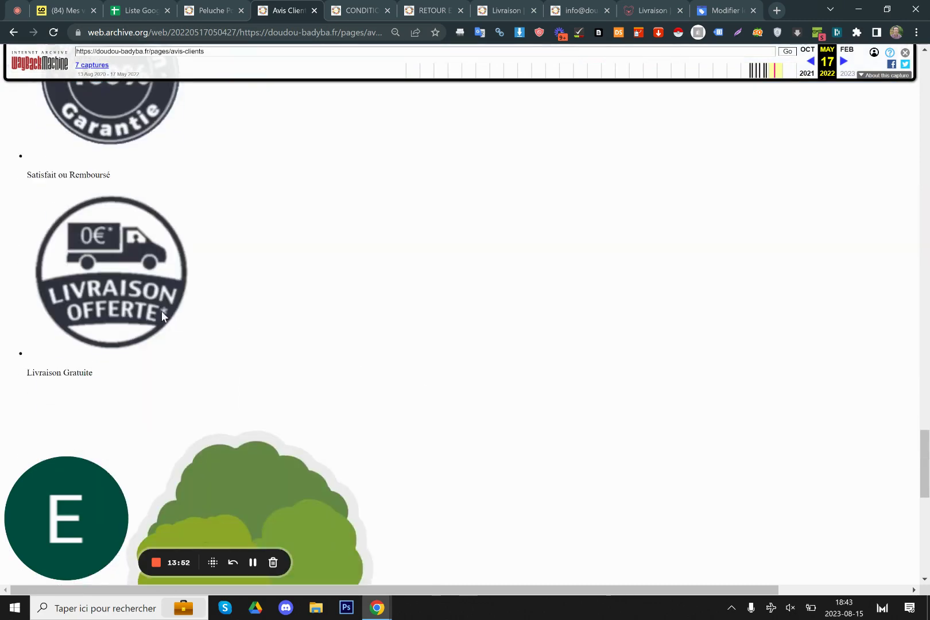
{"action": "left_click_drag", "start_coordinate": [302, 347], "coordinate": [43, 342]}
{"action": "left_click_drag", "start_coordinate": [10, 380], "coordinate": [77, 377]}
Return to the Avis Clients heading and check what review content the page holds between it and the newsletter section.
{"action": "scroll", "coordinate": [246, 366], "scroll_direction": "up", "scroll_amount": 10}
{"action": "scroll", "coordinate": [253, 366], "scroll_direction": "up", "scroll_amount": 6}
{"action": "scroll", "coordinate": [448, 423], "scroll_direction": "down", "scroll_amount": 3}
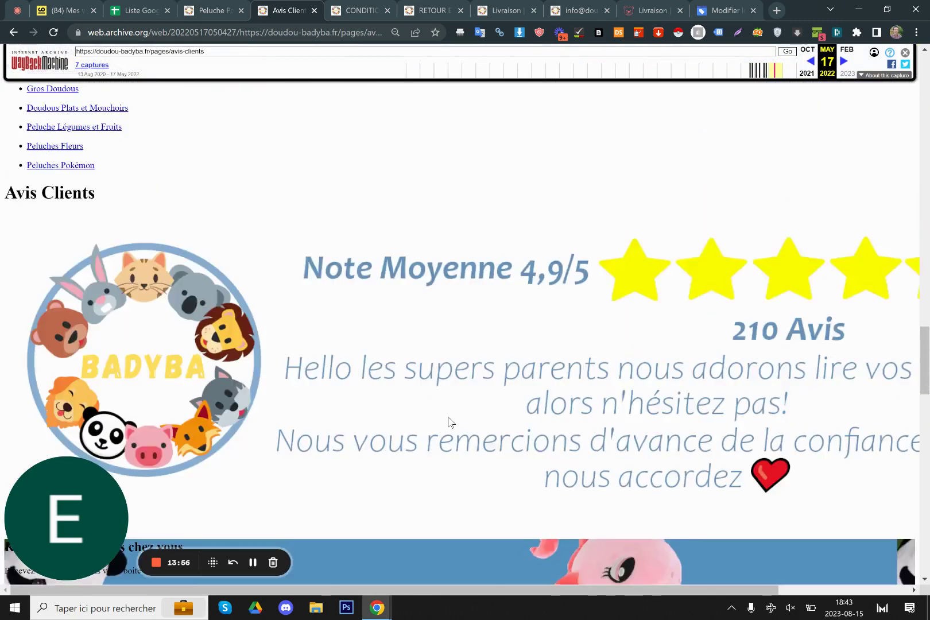
{"action": "scroll", "coordinate": [425, 444], "scroll_direction": "up", "scroll_amount": 2}
{"action": "scroll", "coordinate": [398, 396], "scroll_direction": "up", "scroll_amount": 8}
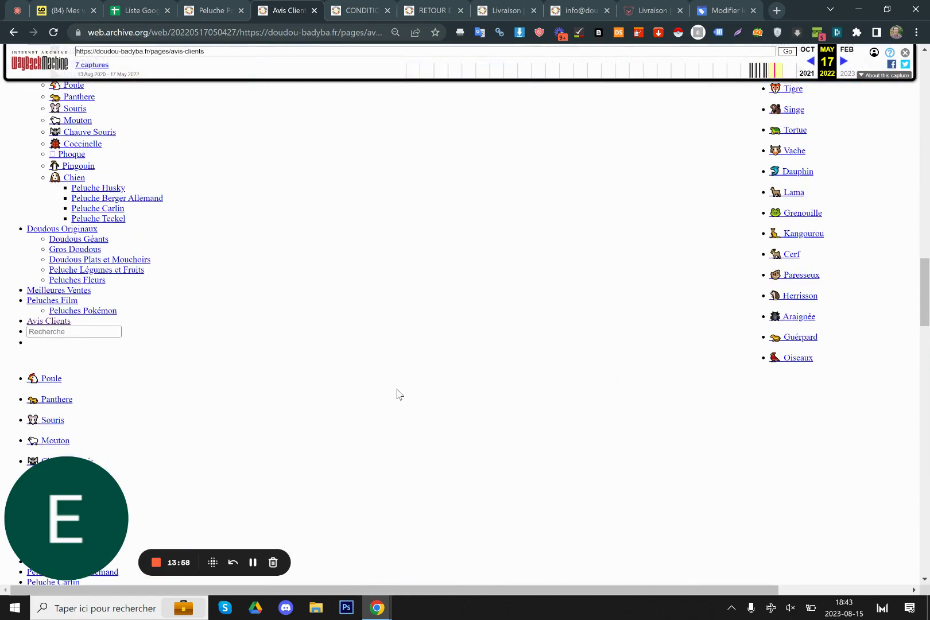
{"action": "left_click_drag", "start_coordinate": [925, 256], "coordinate": [928, 373]}
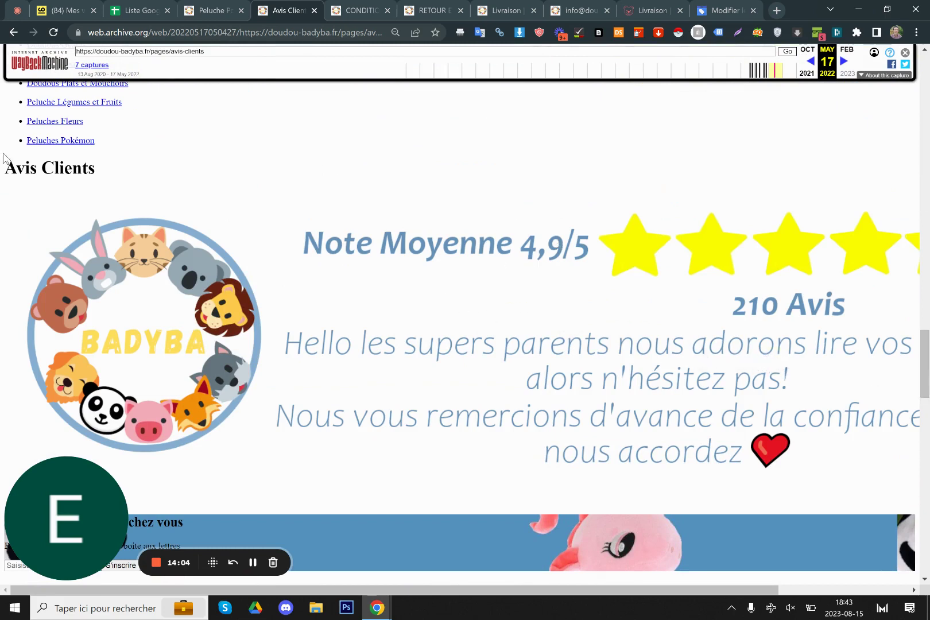
{"action": "left_click_drag", "start_coordinate": [4, 153], "coordinate": [419, 206]}
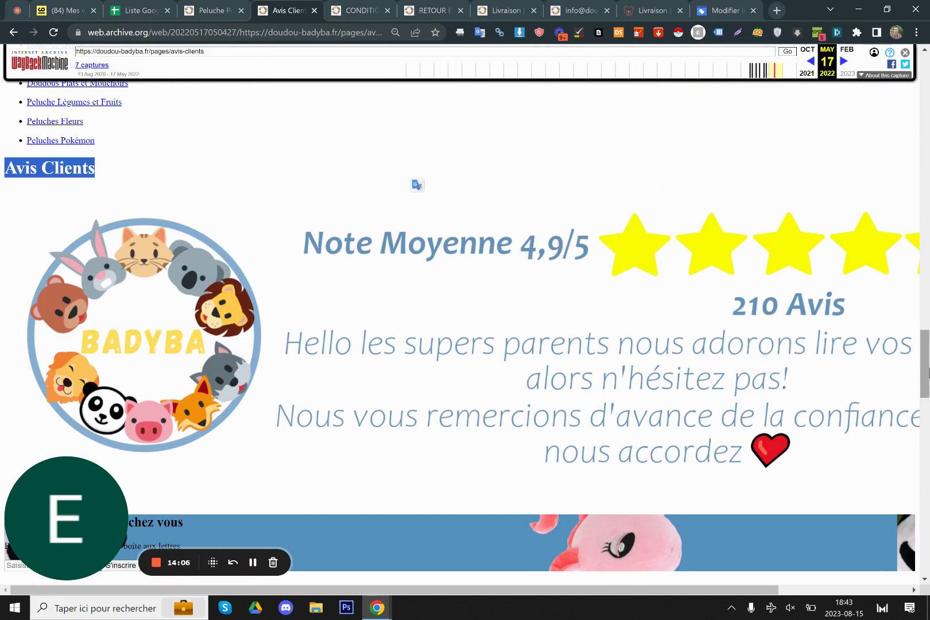
{"action": "scroll", "coordinate": [925, 371], "scroll_direction": "down", "scroll_amount": 3}
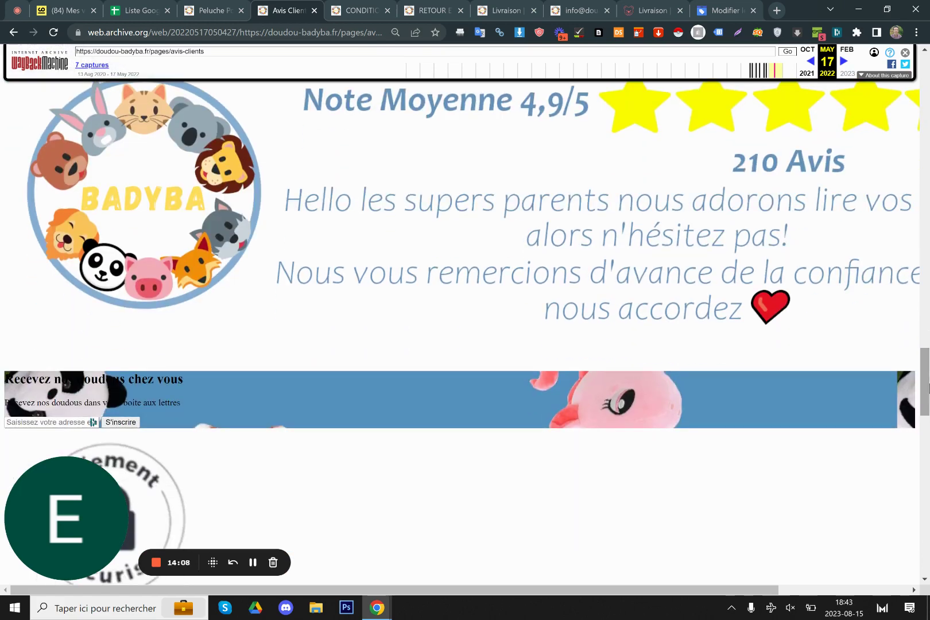
{"action": "left_click_drag", "start_coordinate": [402, 590], "coordinate": [383, 548]}
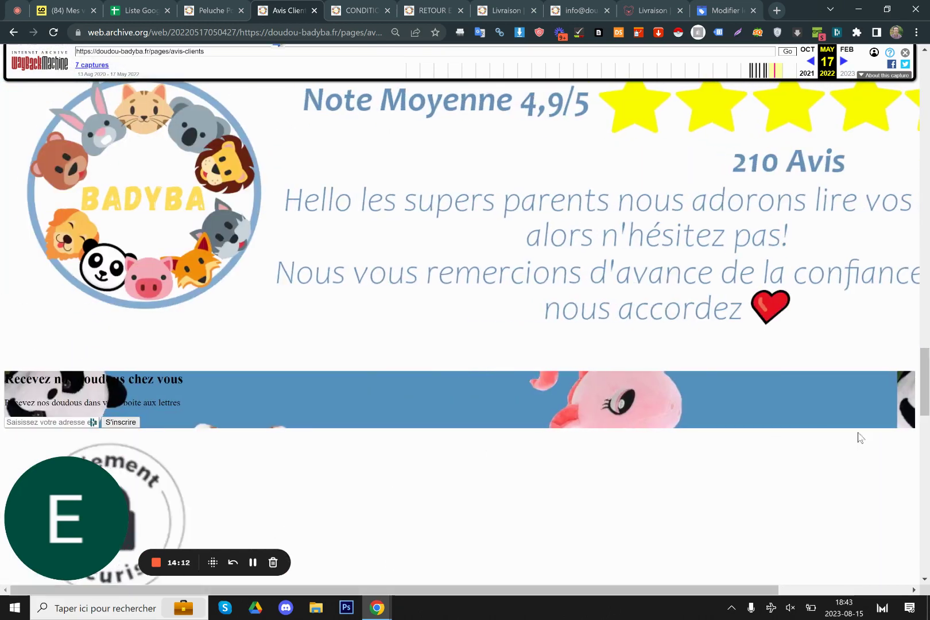
Review the ecology donation statement beneath the tree illustration near the end of the archived page.
{"action": "left_click_drag", "start_coordinate": [924, 393], "coordinate": [922, 550]}
{"action": "scroll", "coordinate": [234, 366], "scroll_direction": "up", "scroll_amount": 3}
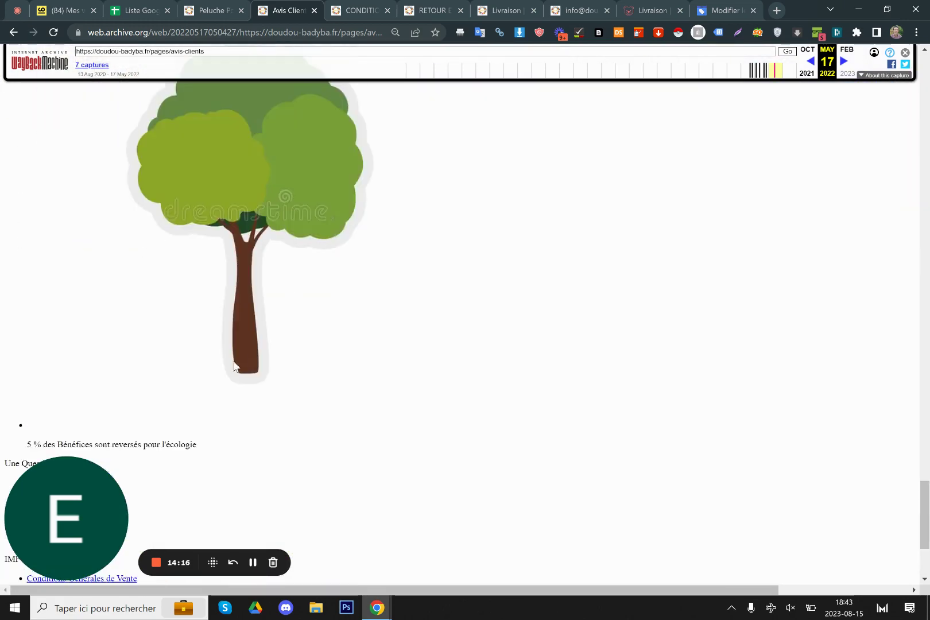
{"action": "scroll", "coordinate": [234, 367], "scroll_direction": "down", "scroll_amount": 2}
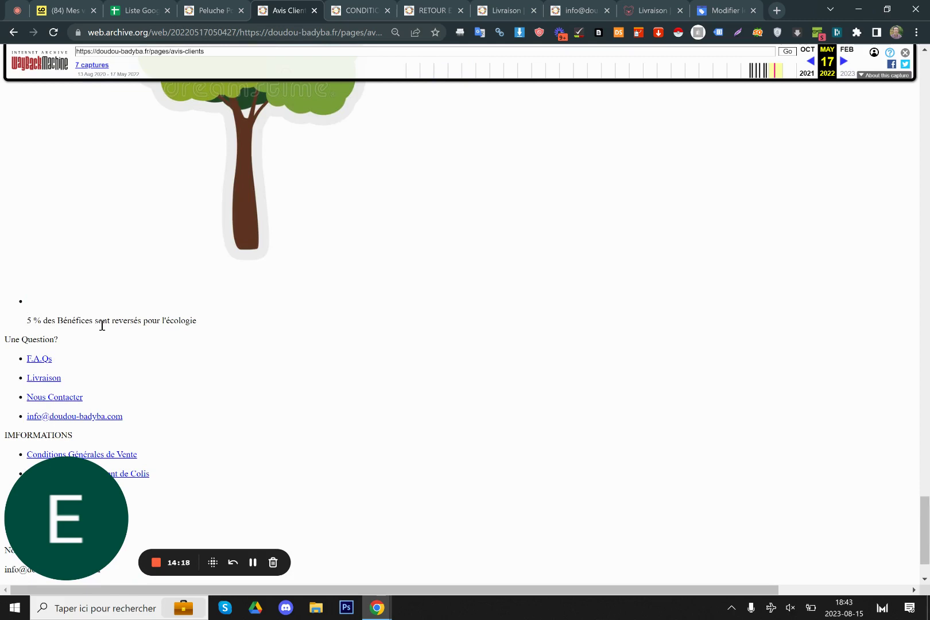
{"action": "left_click_drag", "start_coordinate": [112, 347], "coordinate": [3, 307]}
{"action": "left_click", "coordinate": [377, 360]}
Inspect the tree illustration for a stock-image watermark, then look over the footer links beneath it.
{"action": "scroll", "coordinate": [516, 370], "scroll_direction": "up", "scroll_amount": 3}
{"action": "left_click_drag", "start_coordinate": [549, 372], "coordinate": [294, 302]}
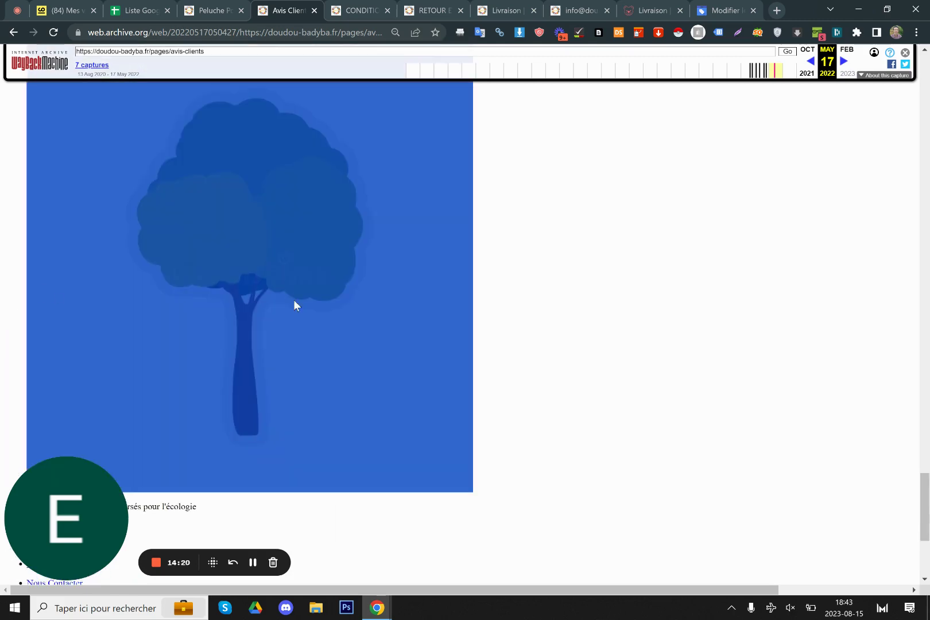
{"action": "left_click", "coordinate": [597, 300]}
{"action": "left_click_drag", "start_coordinate": [349, 275], "coordinate": [101, 272]}
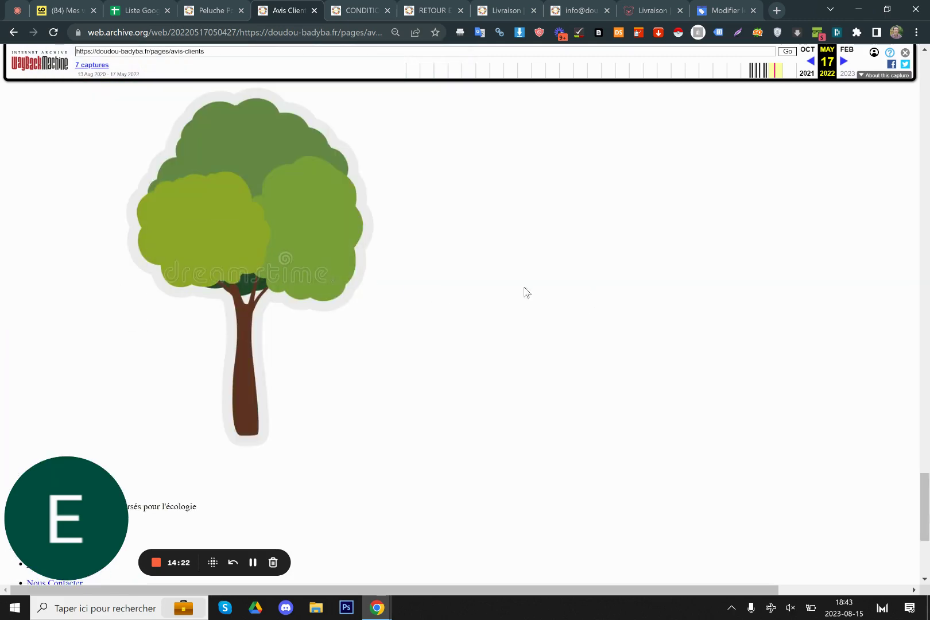
{"action": "left_click_drag", "start_coordinate": [521, 284], "coordinate": [130, 262]}
{"action": "right_click", "coordinate": [207, 248]}
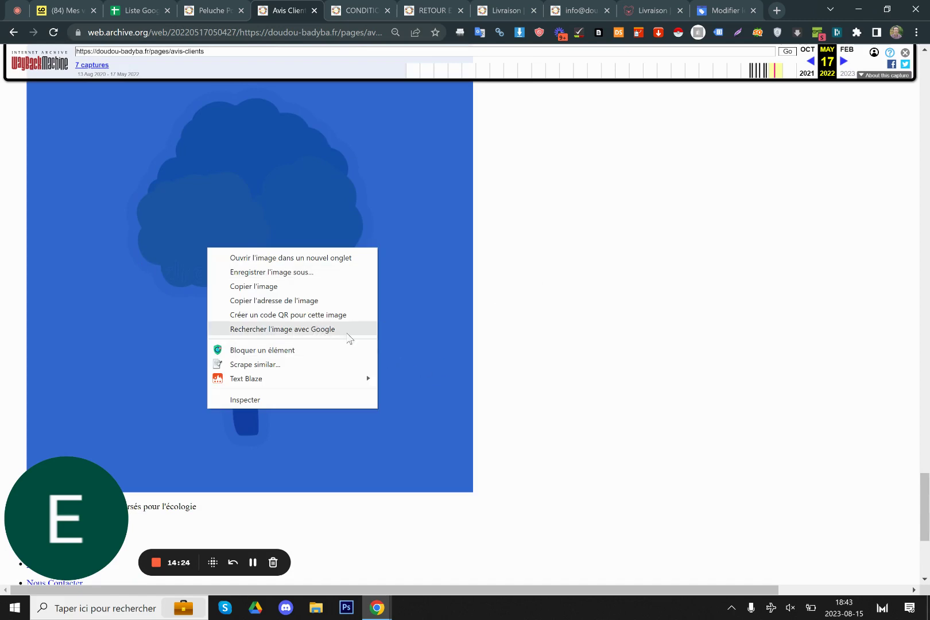
{"action": "left_click", "coordinate": [545, 352]}
{"action": "left_click", "coordinate": [542, 345]}
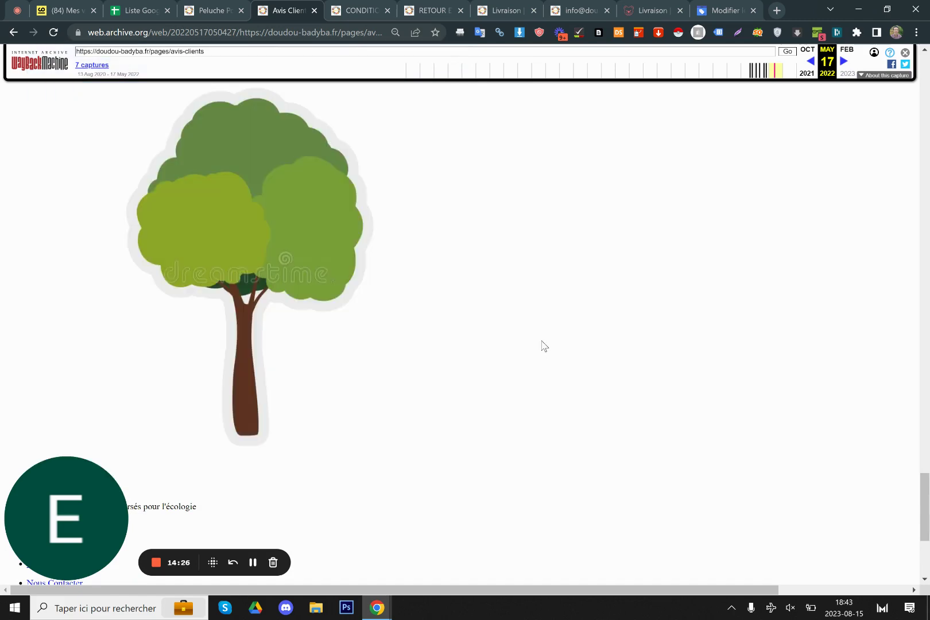
{"action": "scroll", "coordinate": [459, 322], "scroll_direction": "down", "scroll_amount": 4}
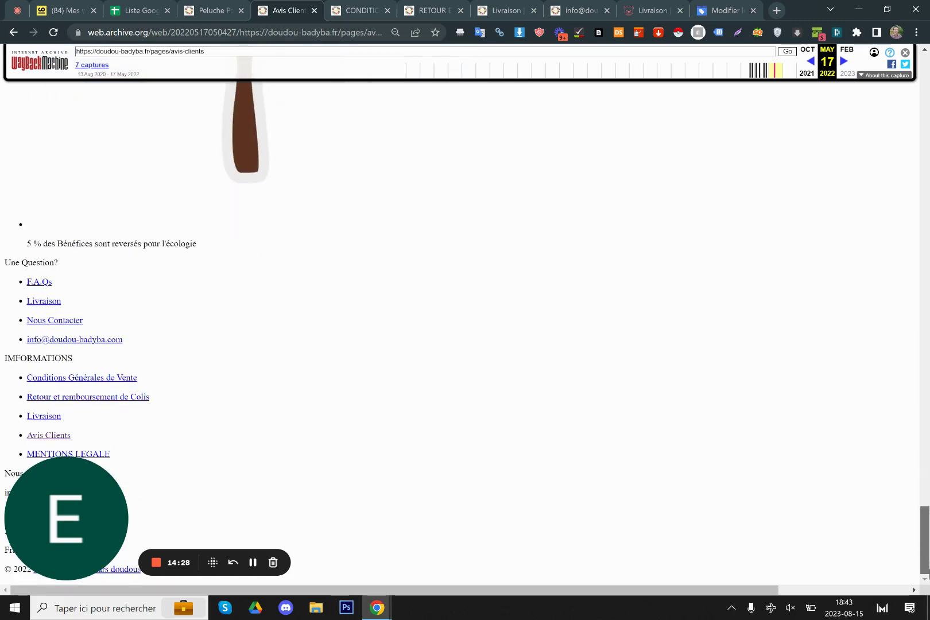
{"action": "scroll", "coordinate": [459, 321], "scroll_direction": "up", "scroll_amount": 1}
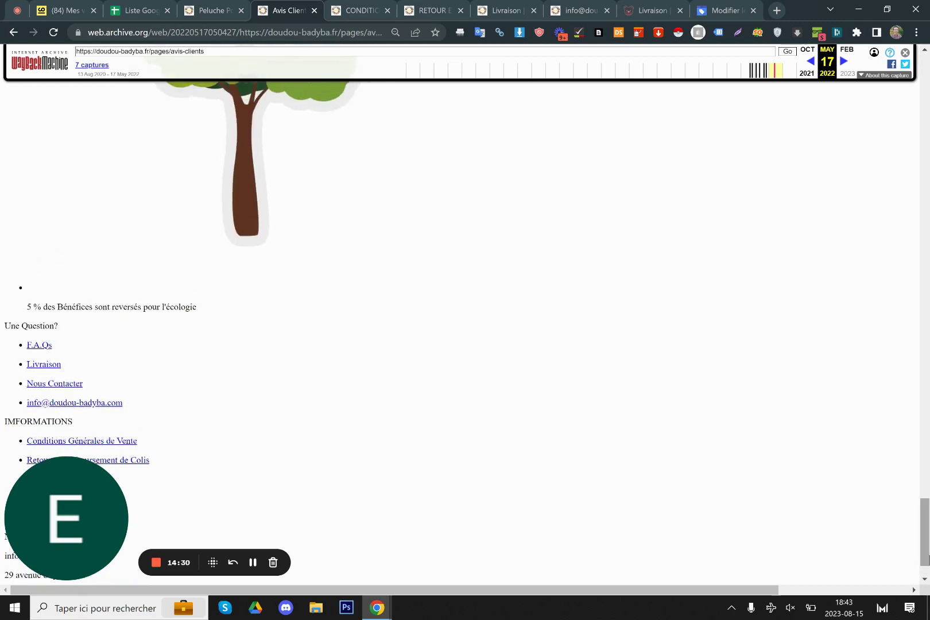